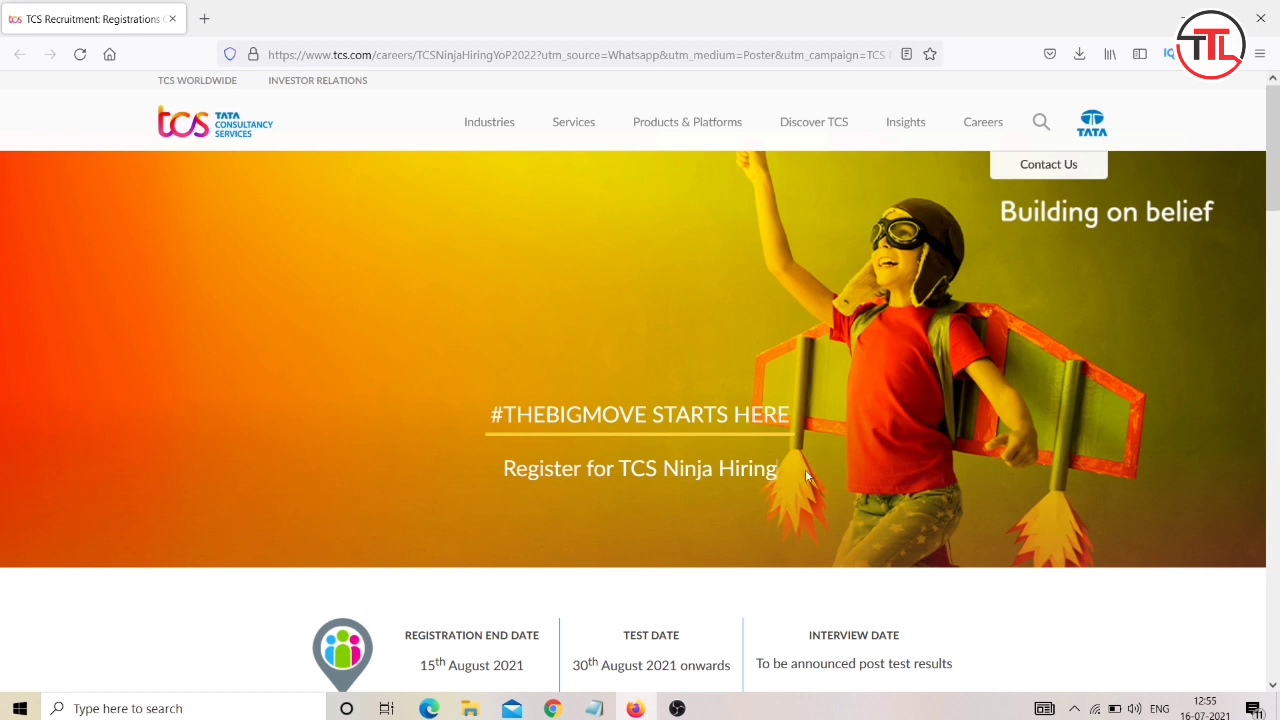
Review the Ninja Hiring registration heading and the 15th August 2021 registration end date.
left_click_drag(785, 470, 474, 476)
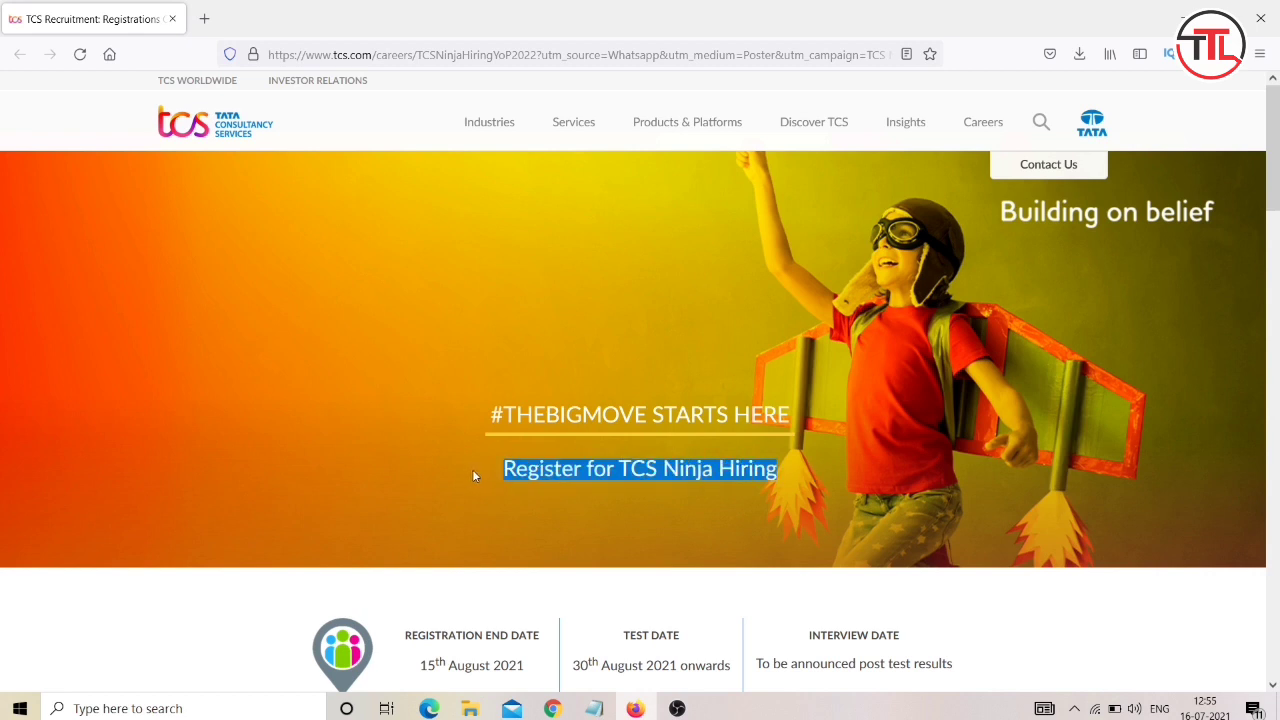
left_click(474, 476)
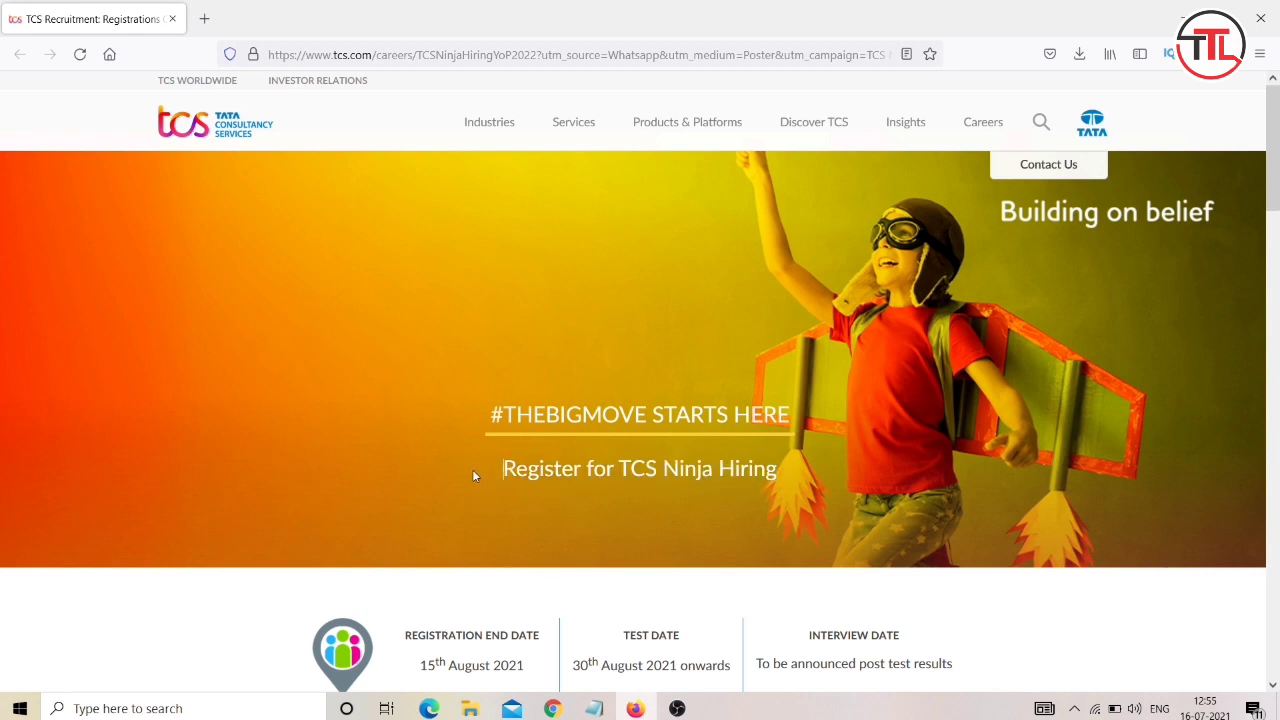
scroll(474, 476, "down", 3)
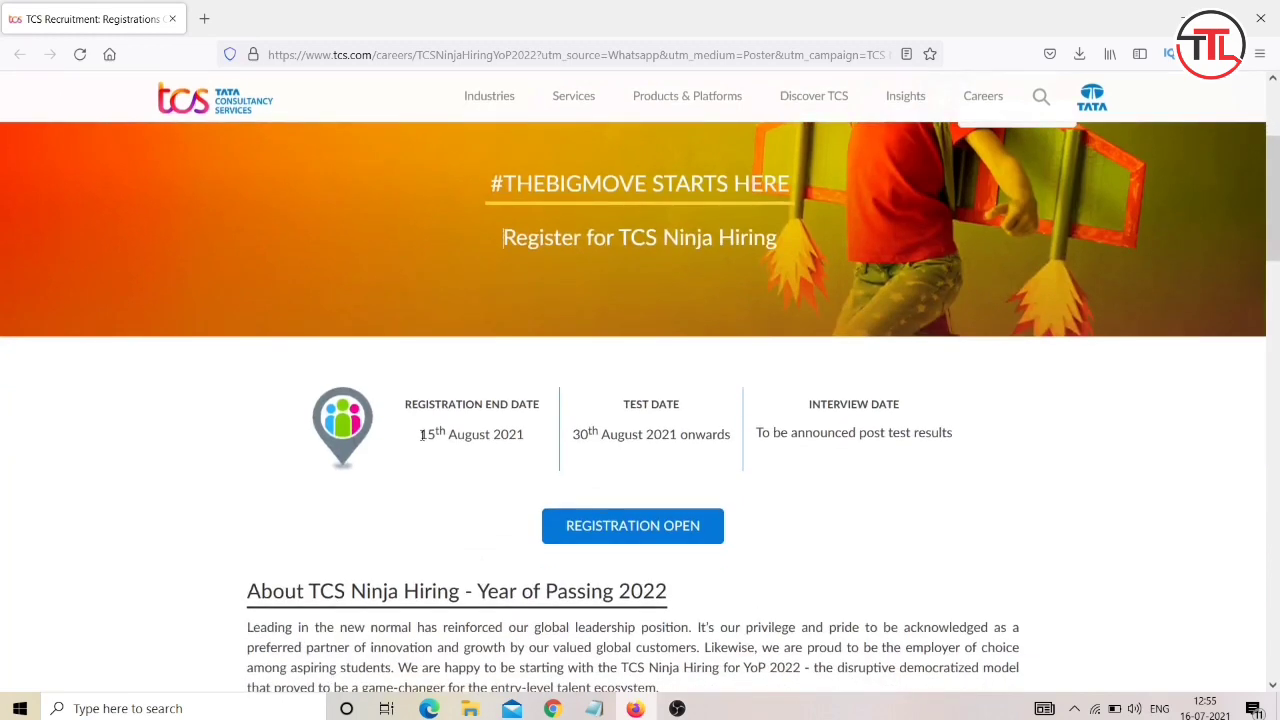
left_click_drag(421, 434, 736, 447)
left_click(545, 448)
left_click(736, 447)
Scroll down to the Application process section and read the Step 1 logon instruction.
scroll(736, 447, "down", 15)
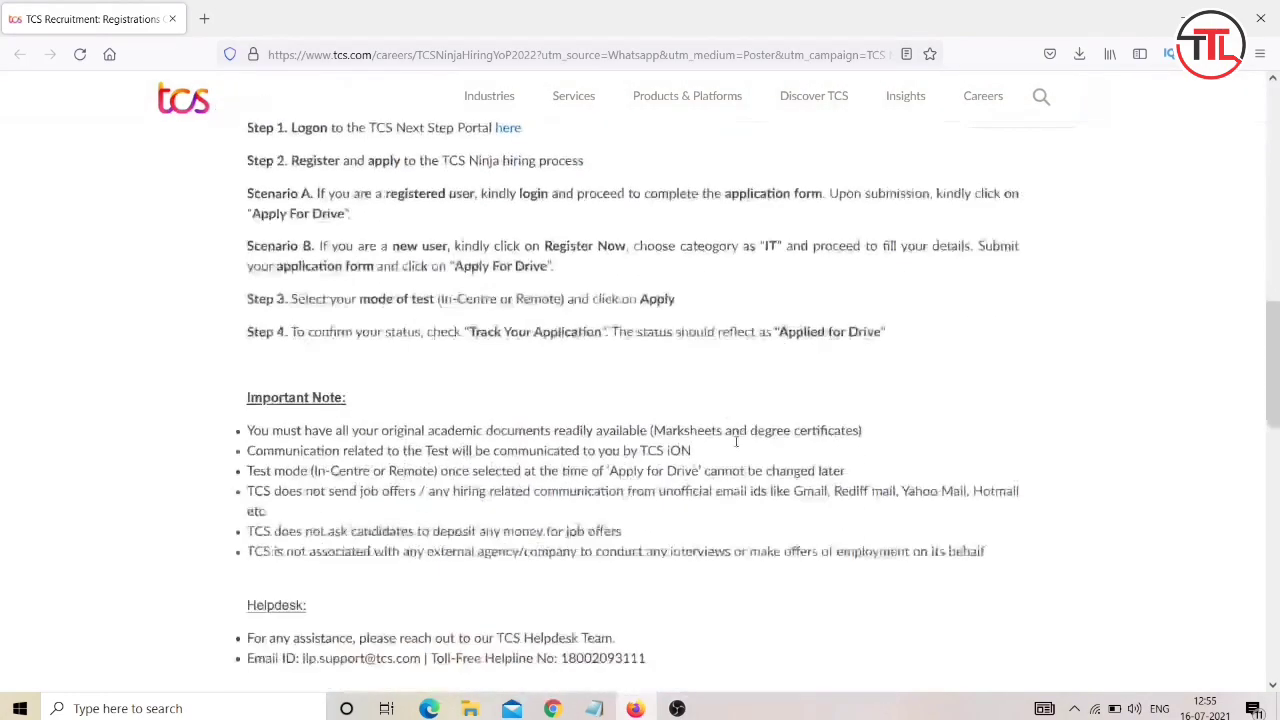
scroll(736, 447, "up", 15)
scroll(736, 441, "down", 2)
scroll(736, 441, "down", 5)
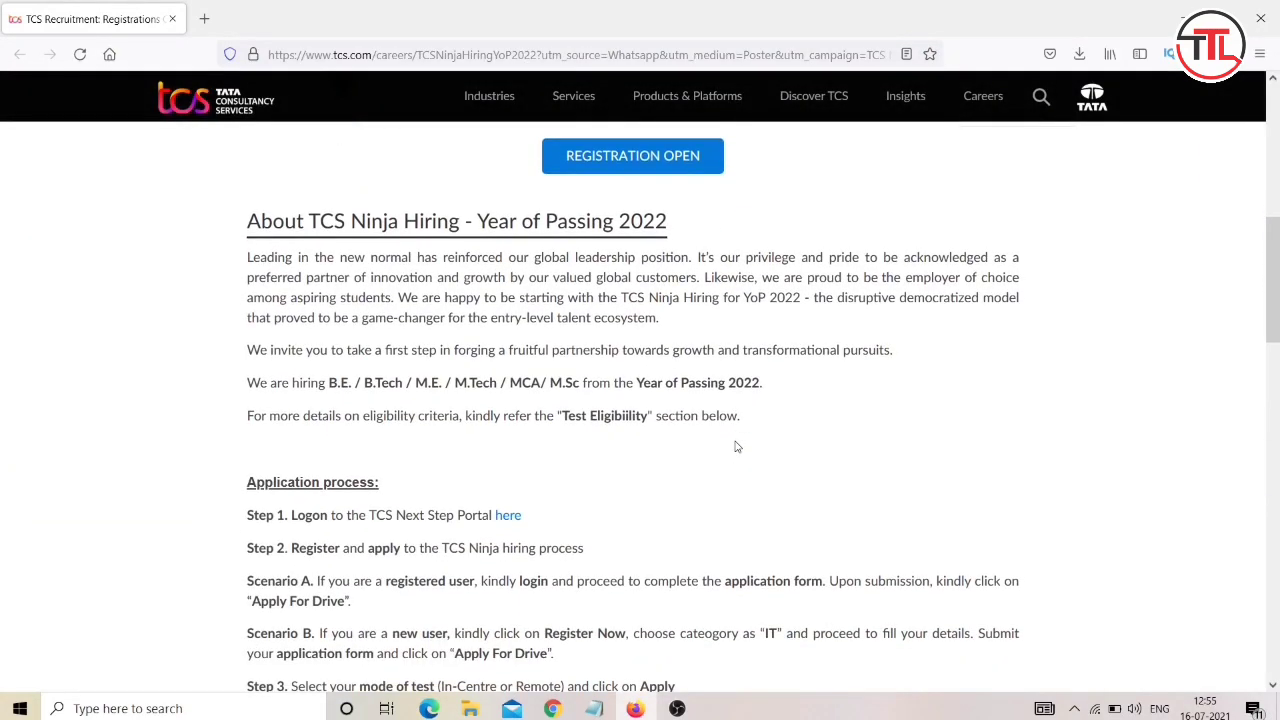
scroll(736, 447, "down", 1)
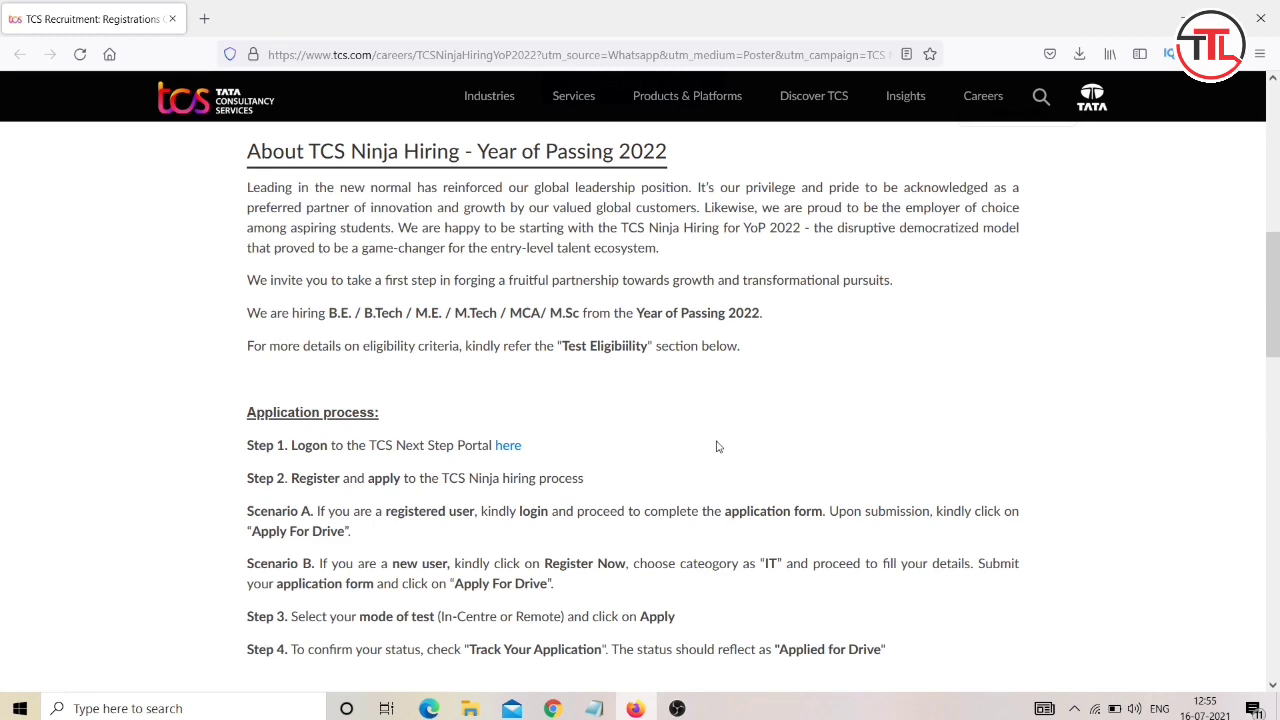
scroll(694, 447, "up", 2)
scroll(694, 447, "down", 1)
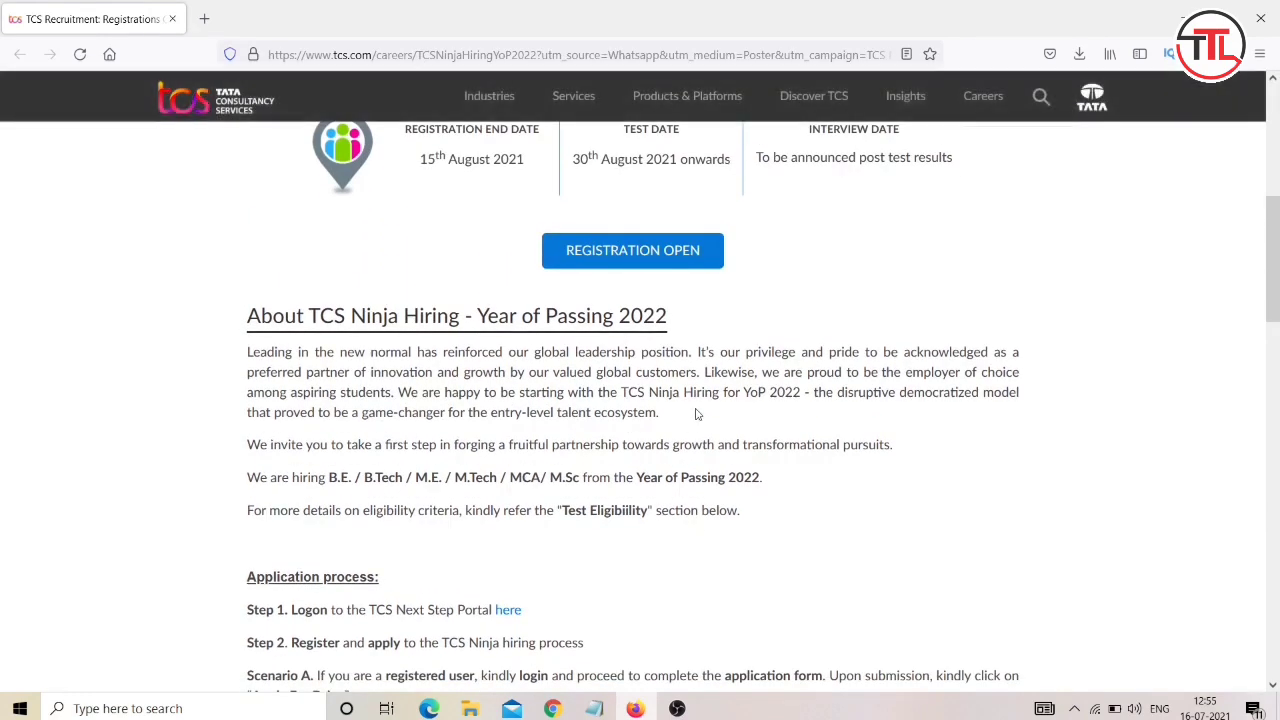
scroll(646, 450, "down", 1)
scroll(645, 449, "down", 3)
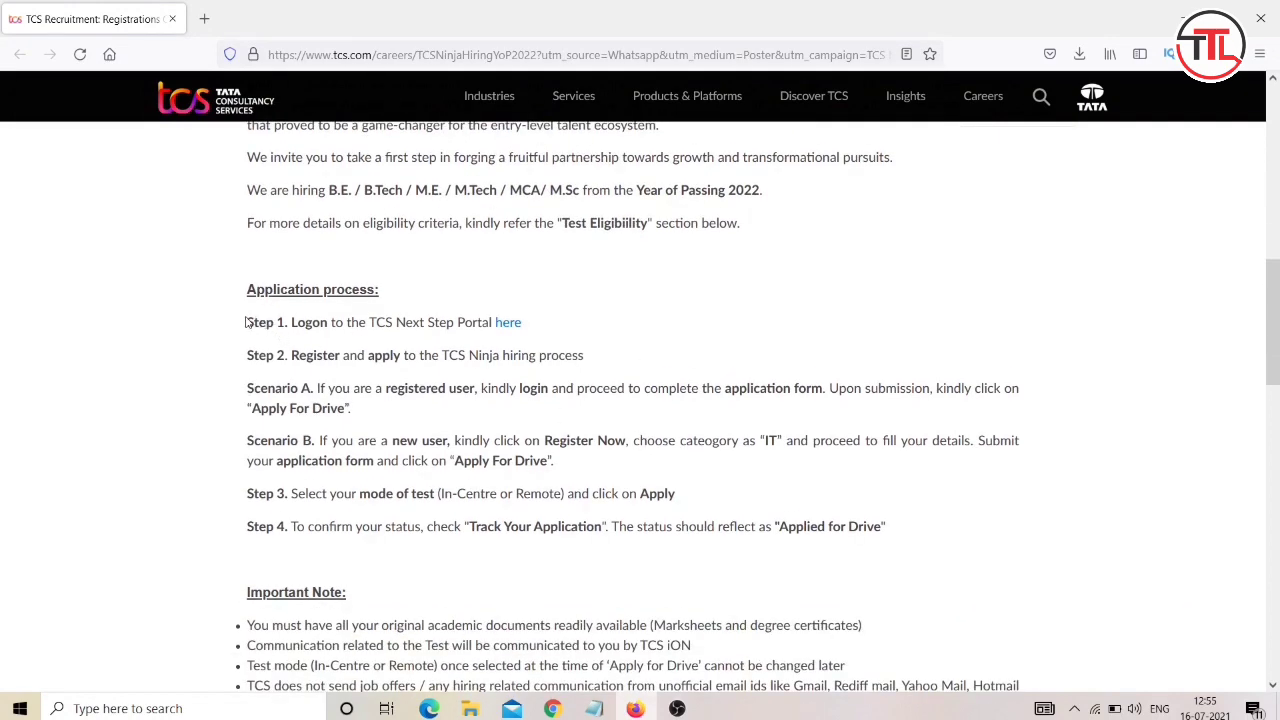
left_click_drag(247, 324, 449, 325)
left_click(491, 330)
Open the TCS NextStep portal from the Step 1 'here' link.
scroll(620, 430, "up", 3)
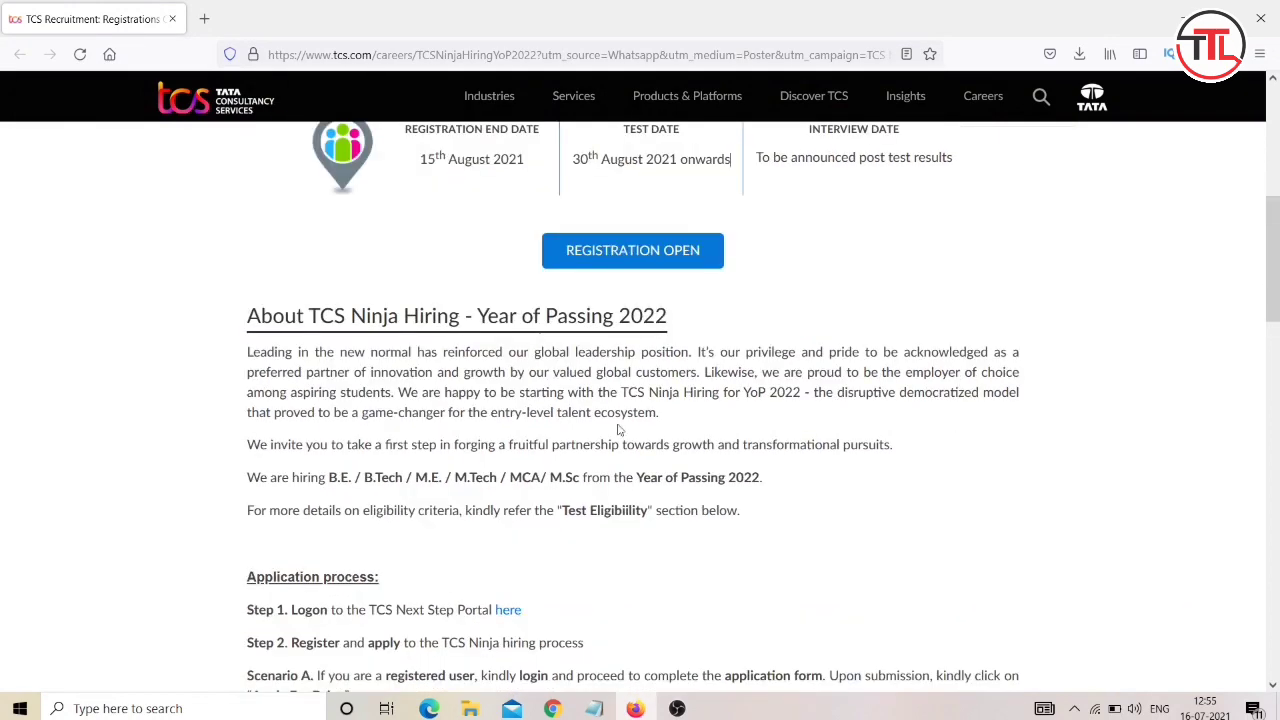
scroll(644, 449, "down", 2)
scroll(644, 449, "down", 1)
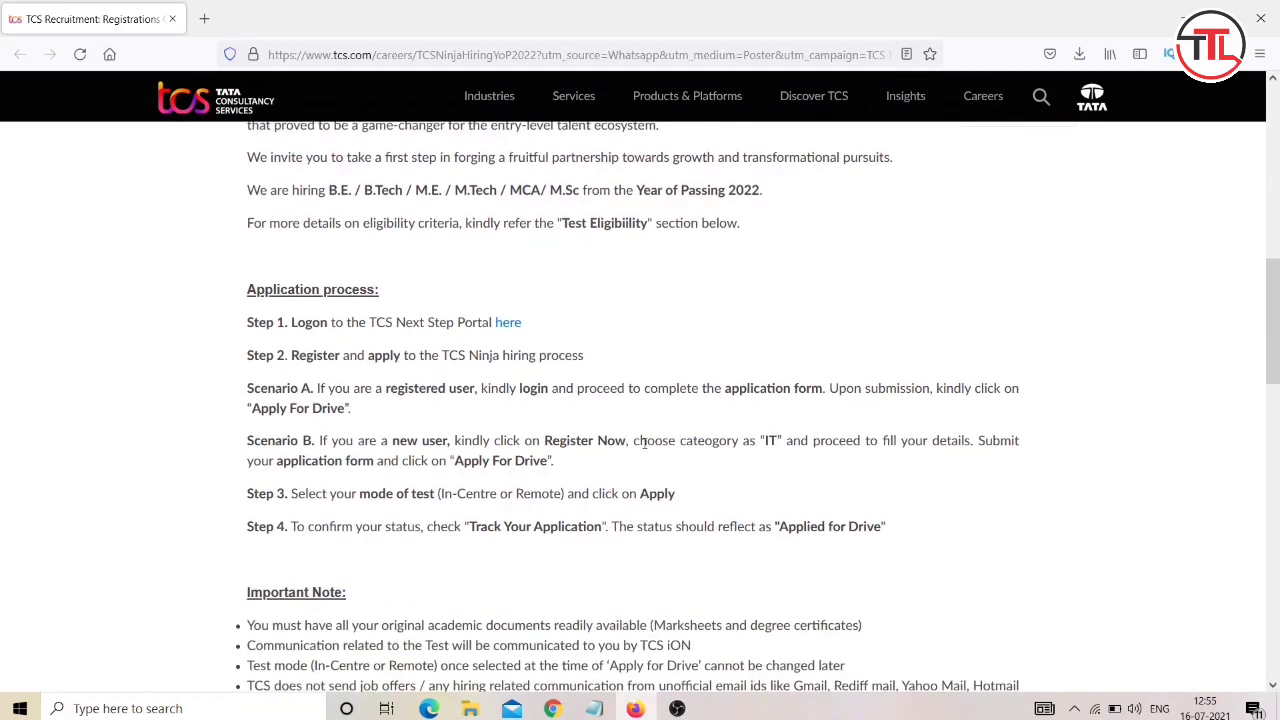
left_click_drag(247, 322, 450, 325)
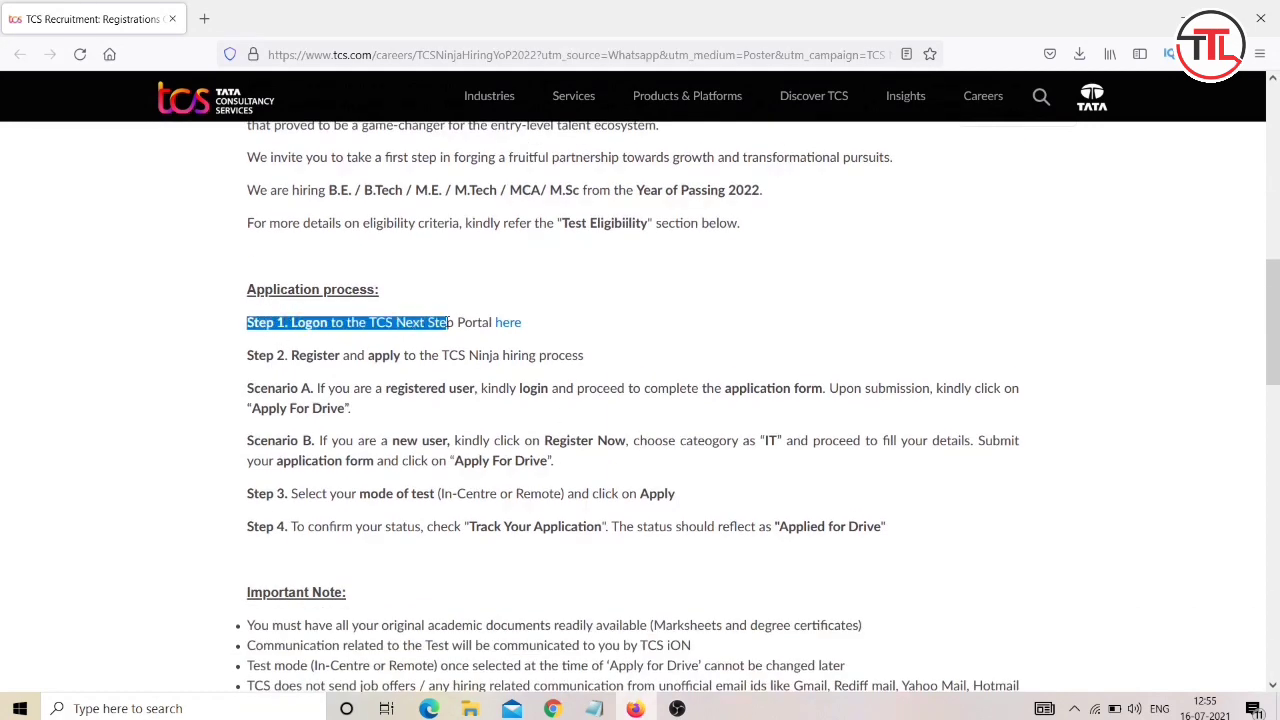
left_click(450, 324)
left_click(509, 326)
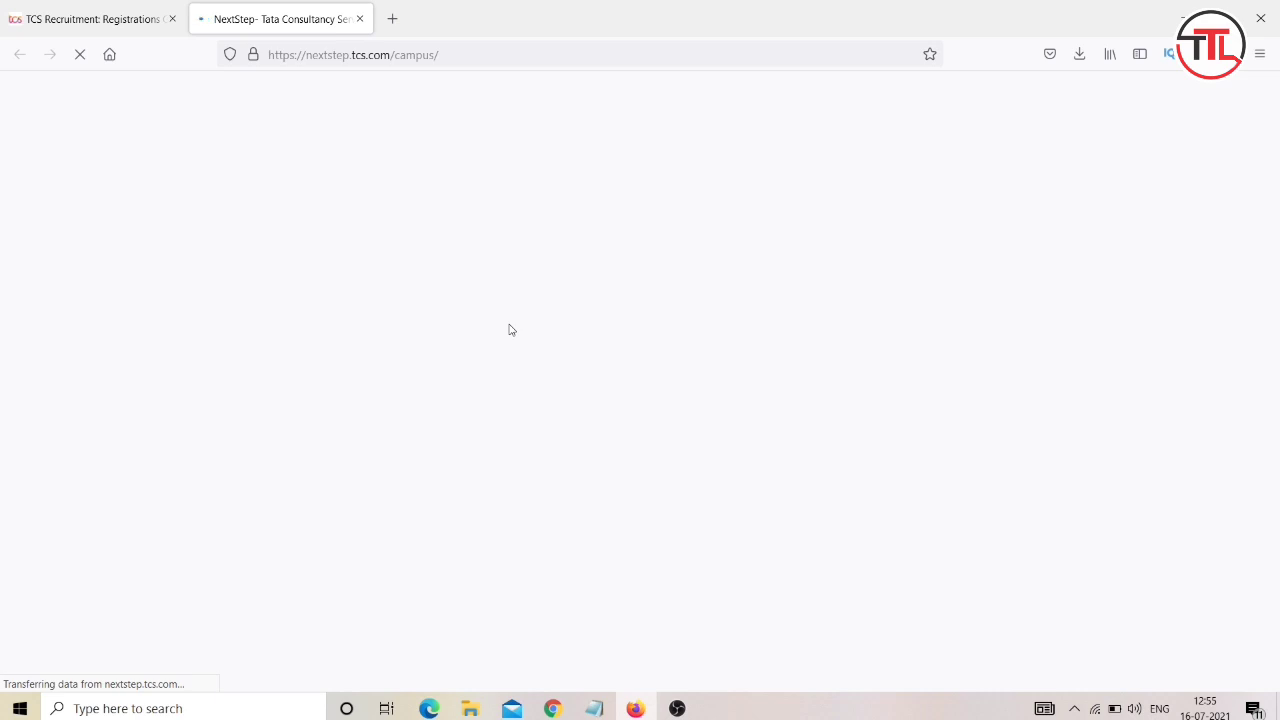
Back on the TCS Recruitment page, read the Step 2 register-and-apply line.
left_click(117, 8)
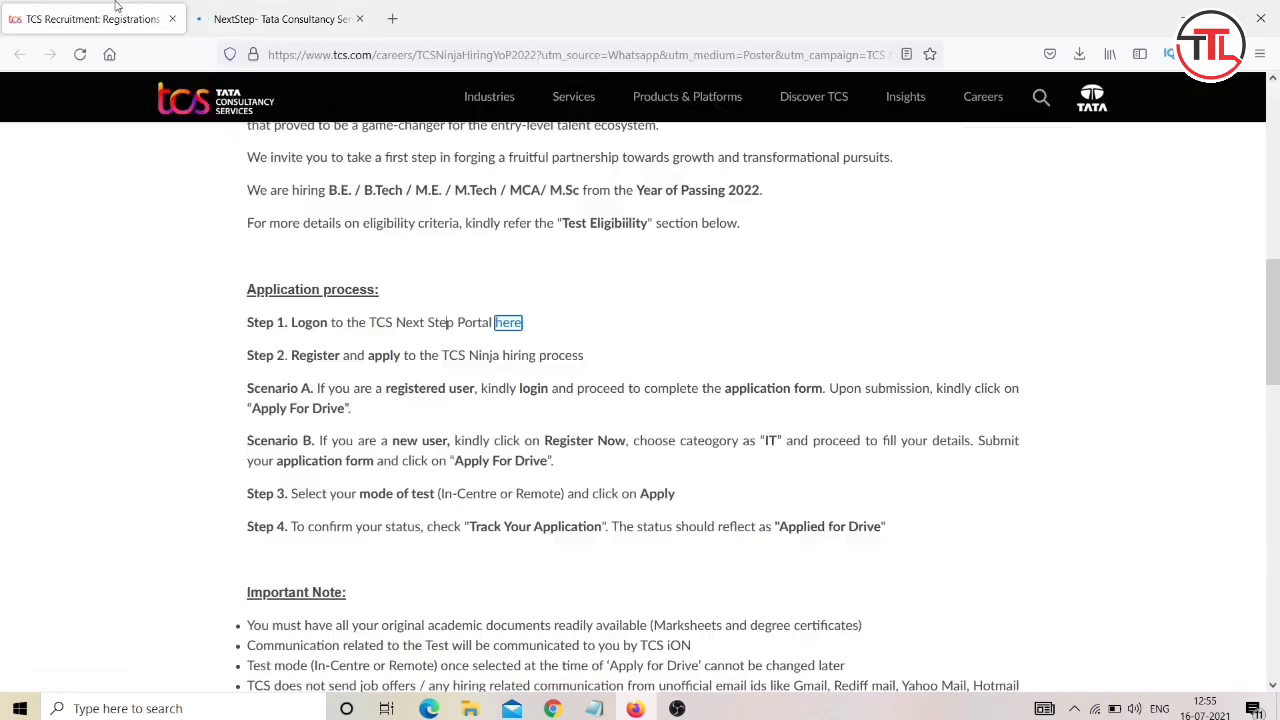
left_click(283, 322)
right_click(292, 354)
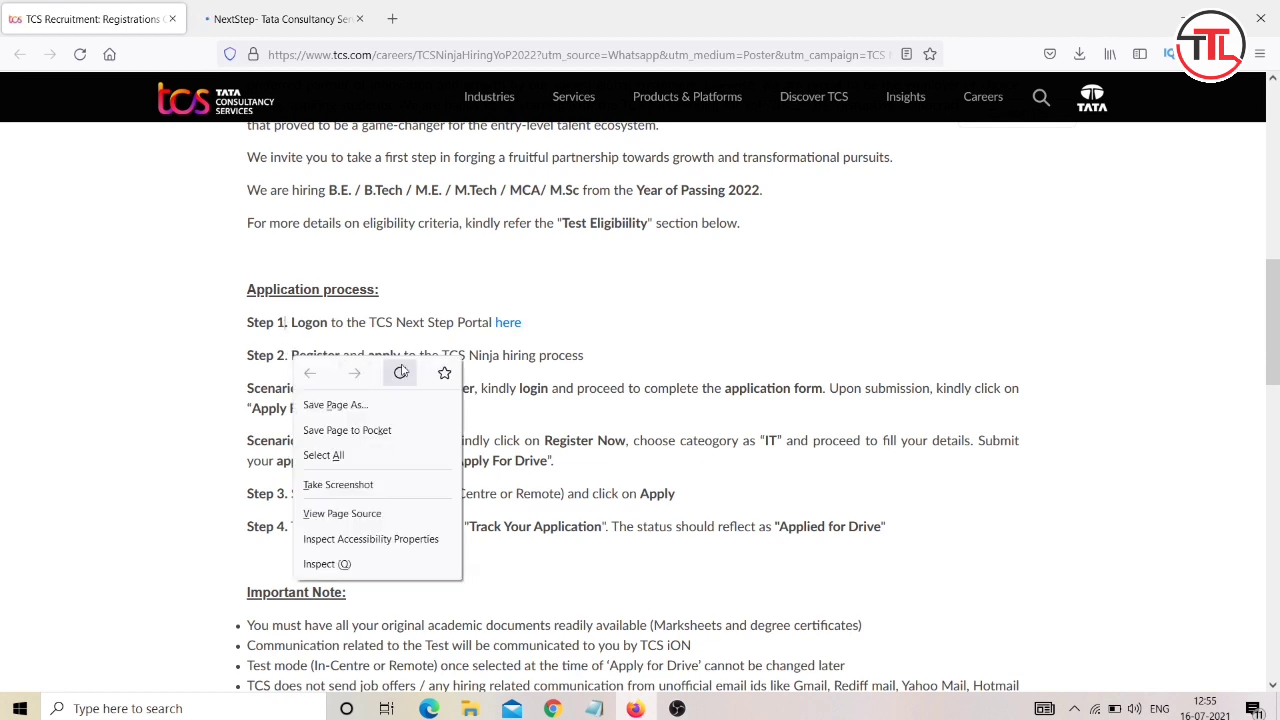
left_click(553, 352)
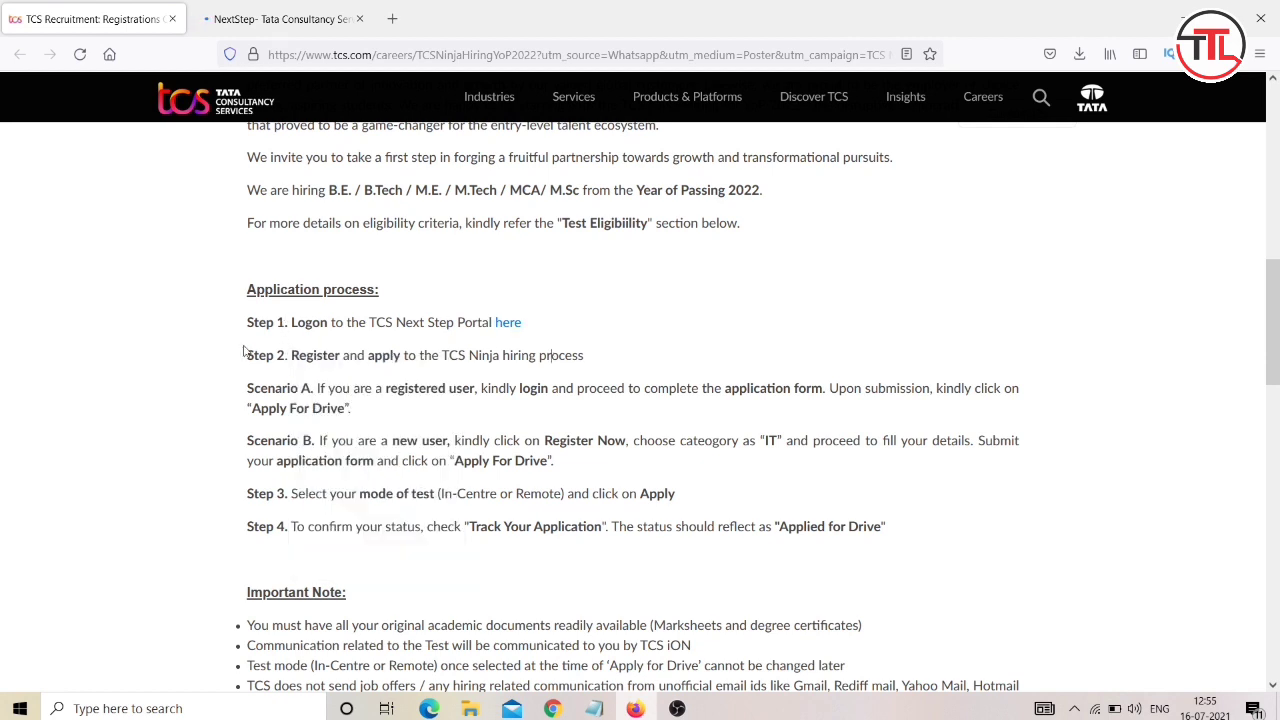
left_click_drag(244, 354, 606, 362)
left_click(606, 362)
Reload the blank NextStep page, then return to the TCS Recruitment page.
left_click(252, 8)
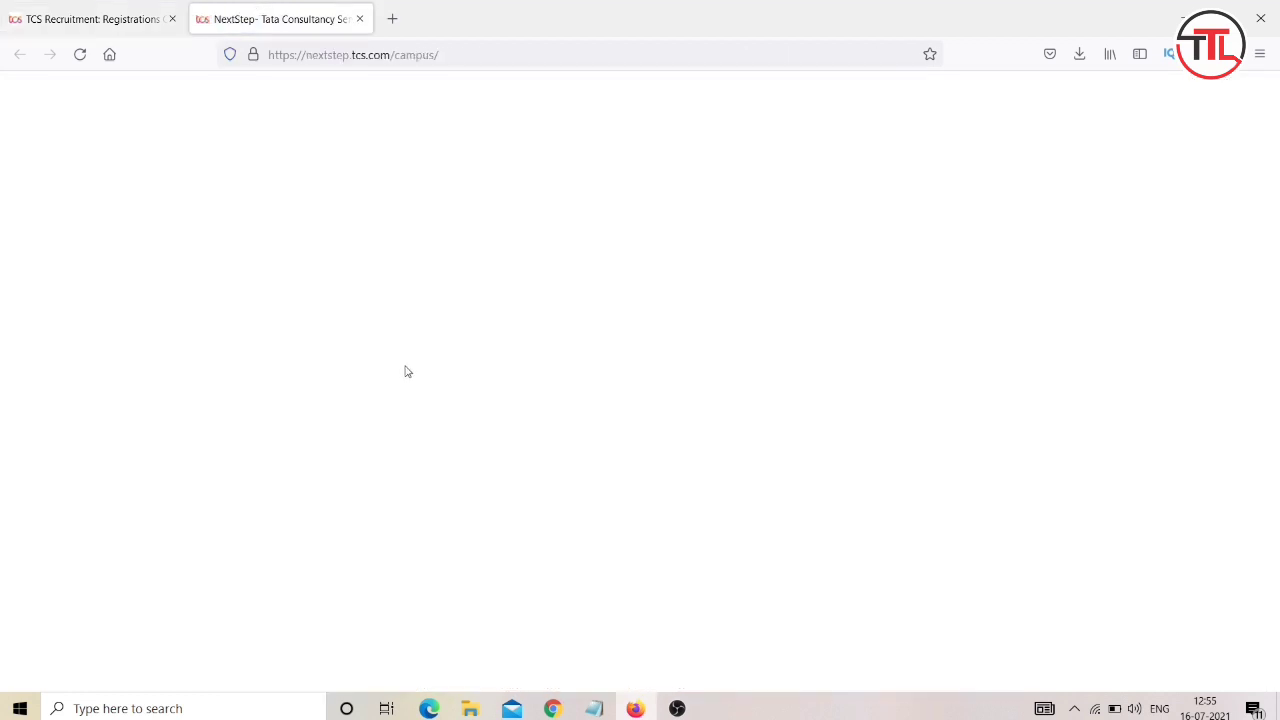
left_click(79, 55)
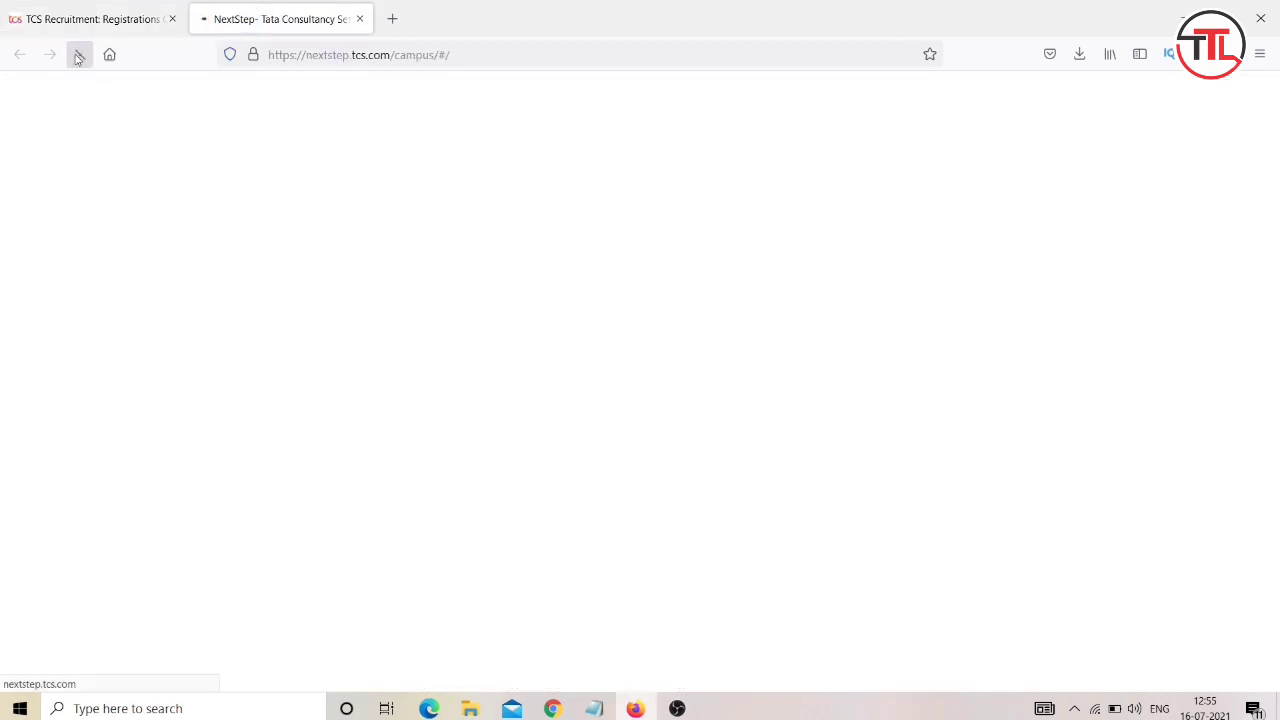
left_click(88, 19)
scroll(571, 318, "up", 10)
scroll(571, 319, "down", 5)
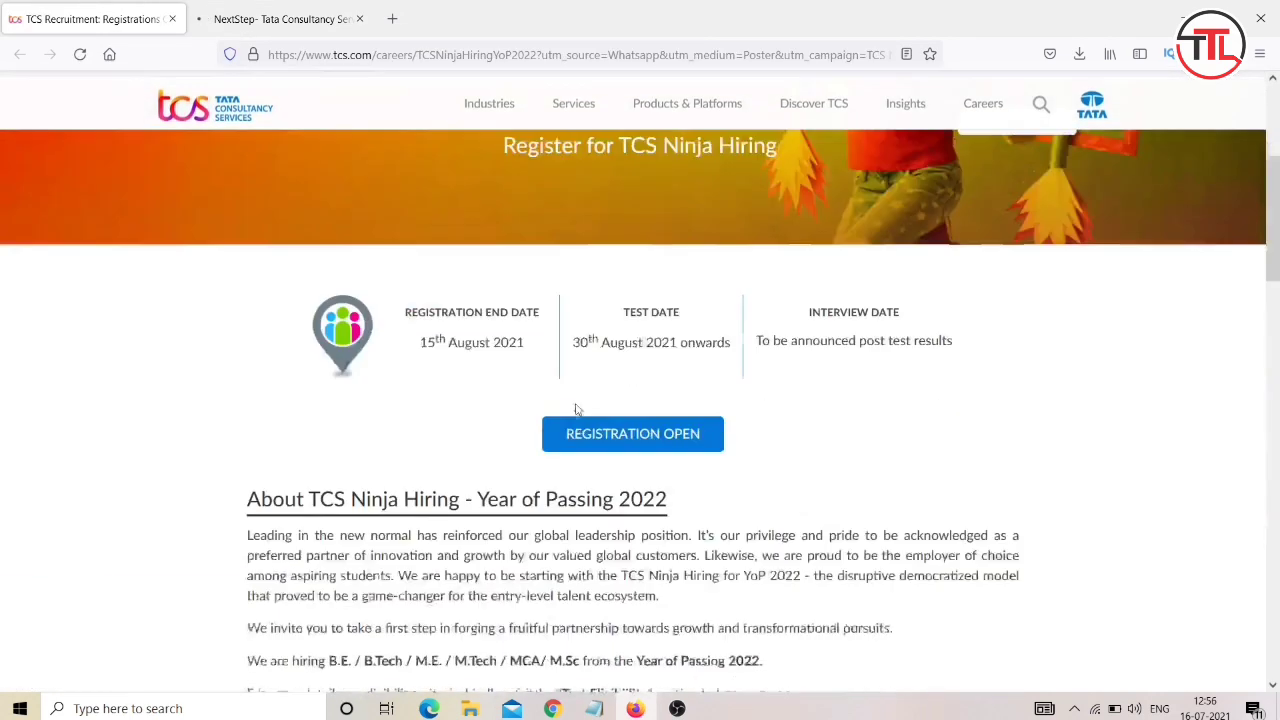
Start the Ninja Hiring registration again and leave the resulting error page for NextStep home.
left_click(633, 368)
left_click(469, 8)
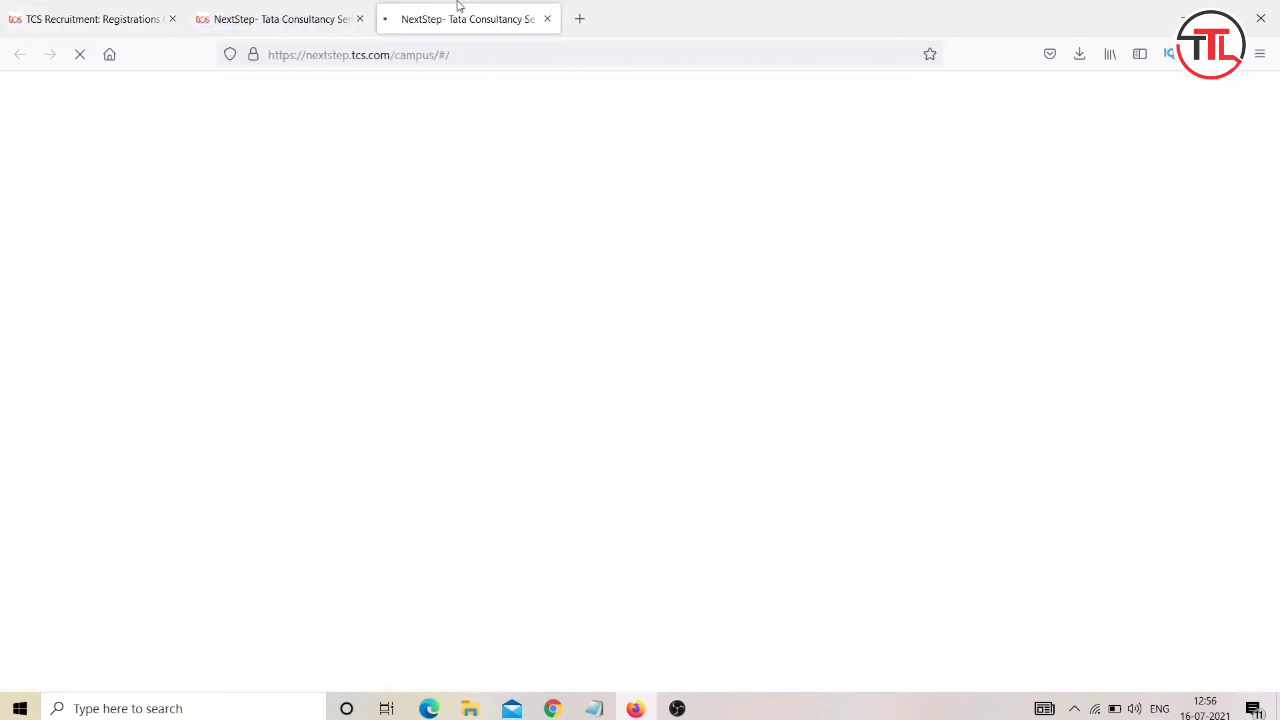
left_click(275, 12)
left_click(492, 6)
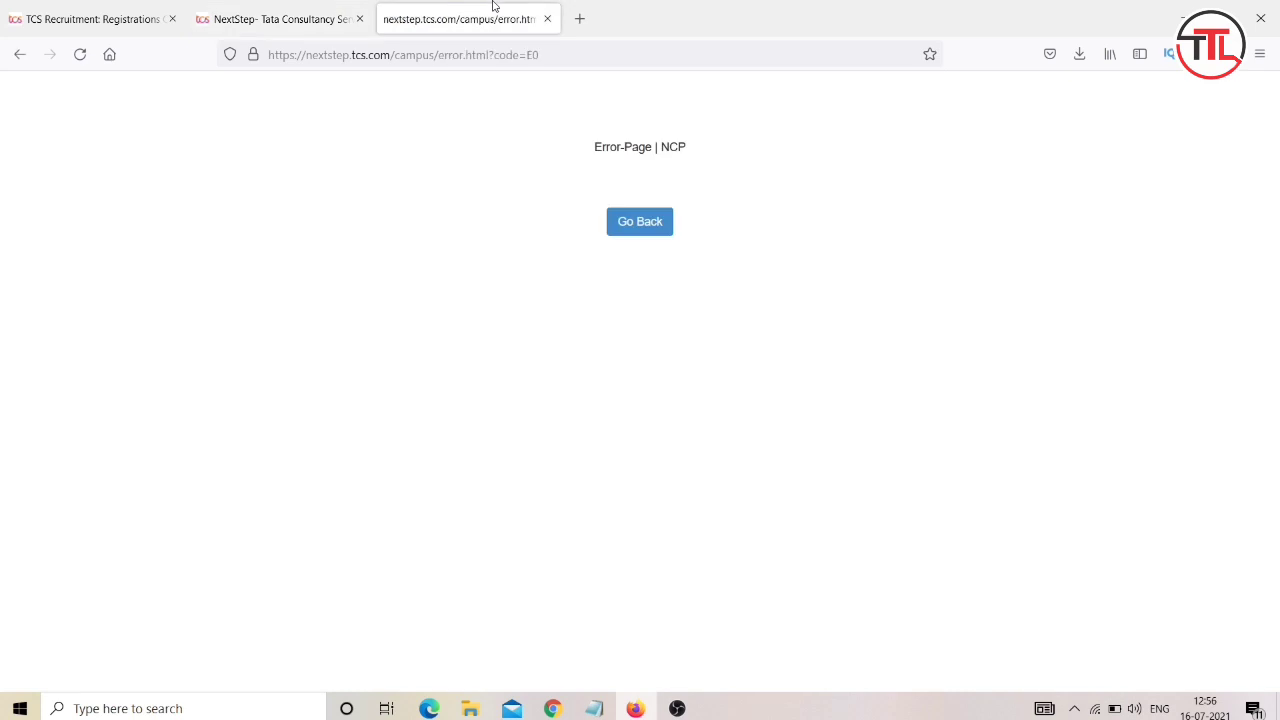
left_click(640, 222)
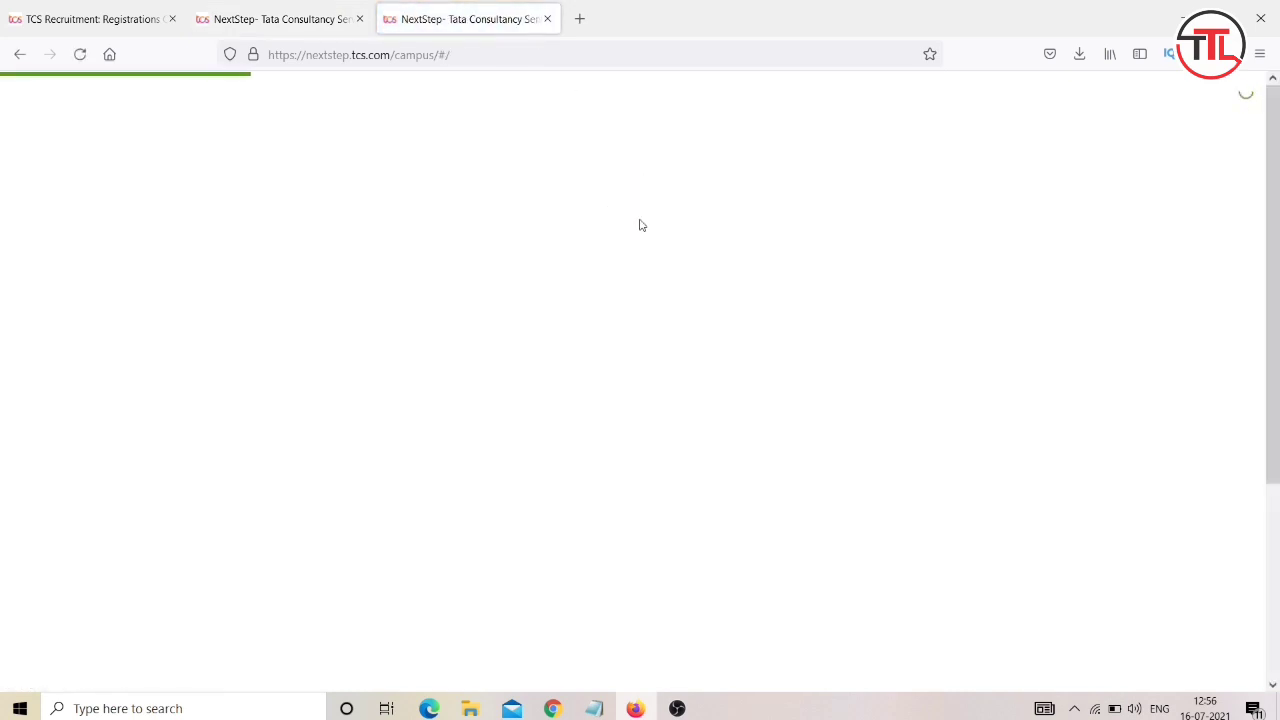
Confirm both NextStep pages loaded and close the duplicate NextStep tab.
left_click(285, 6)
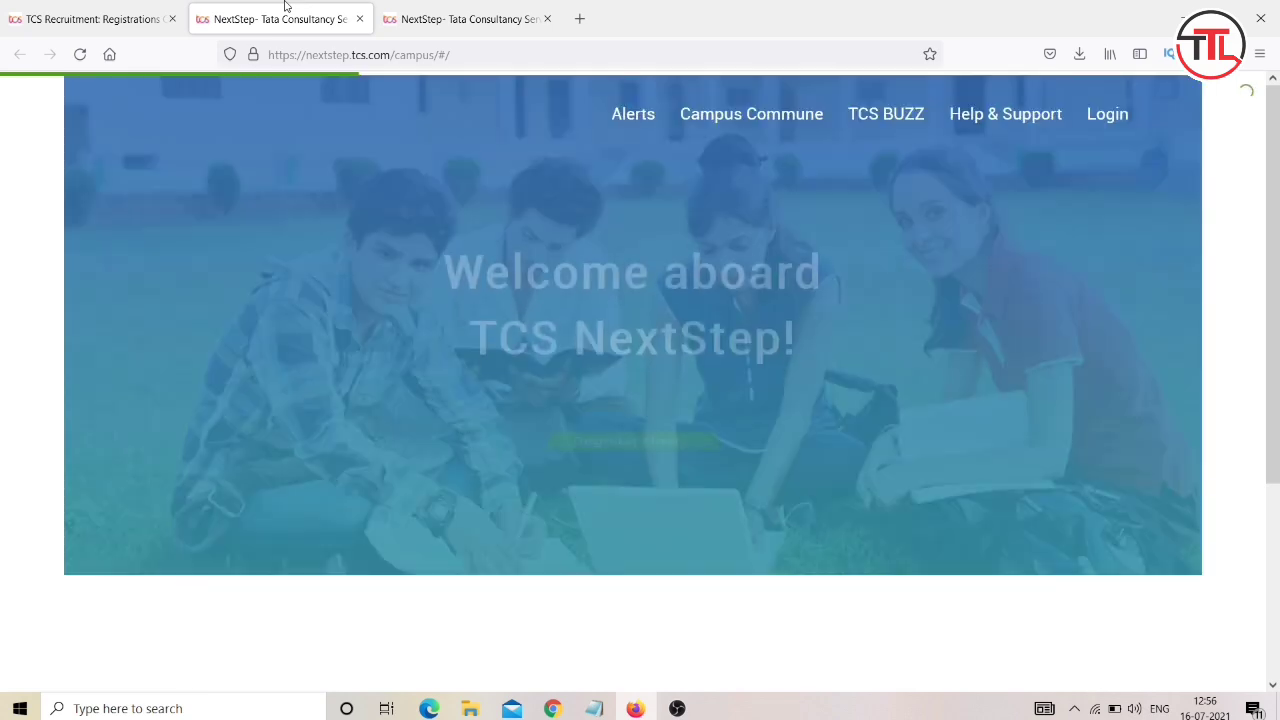
left_click(480, 20)
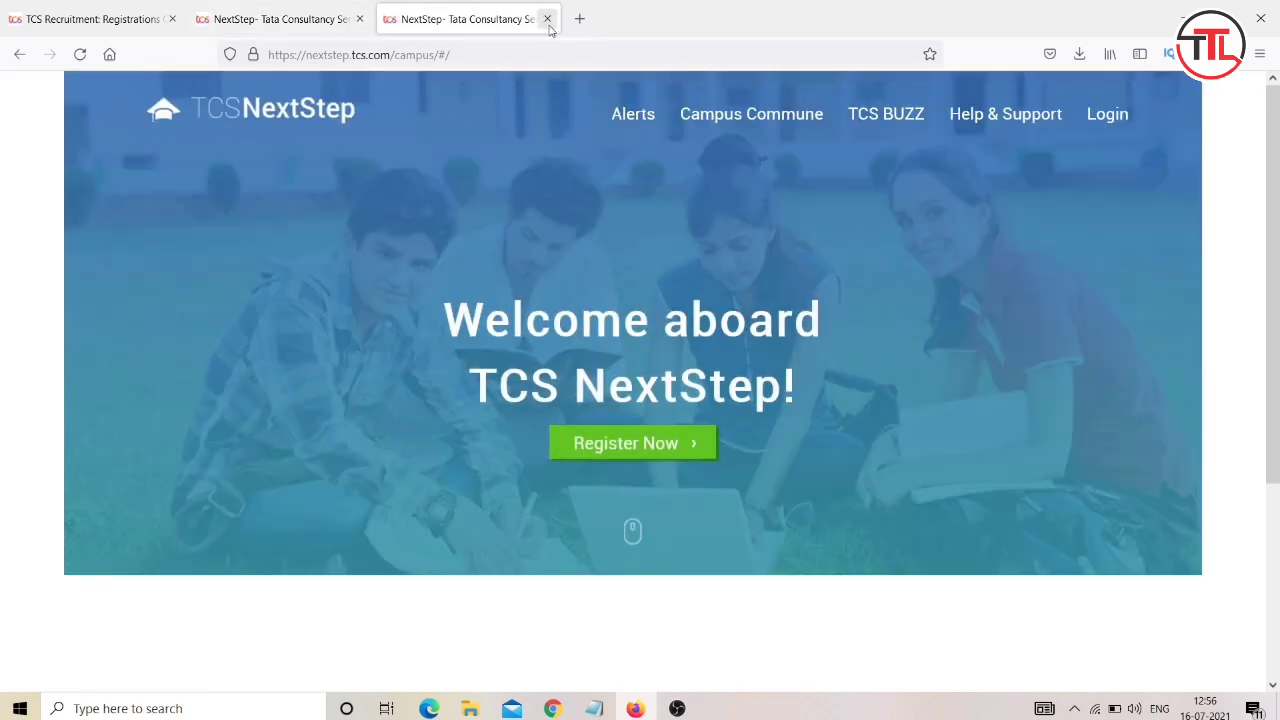
left_click(547, 19)
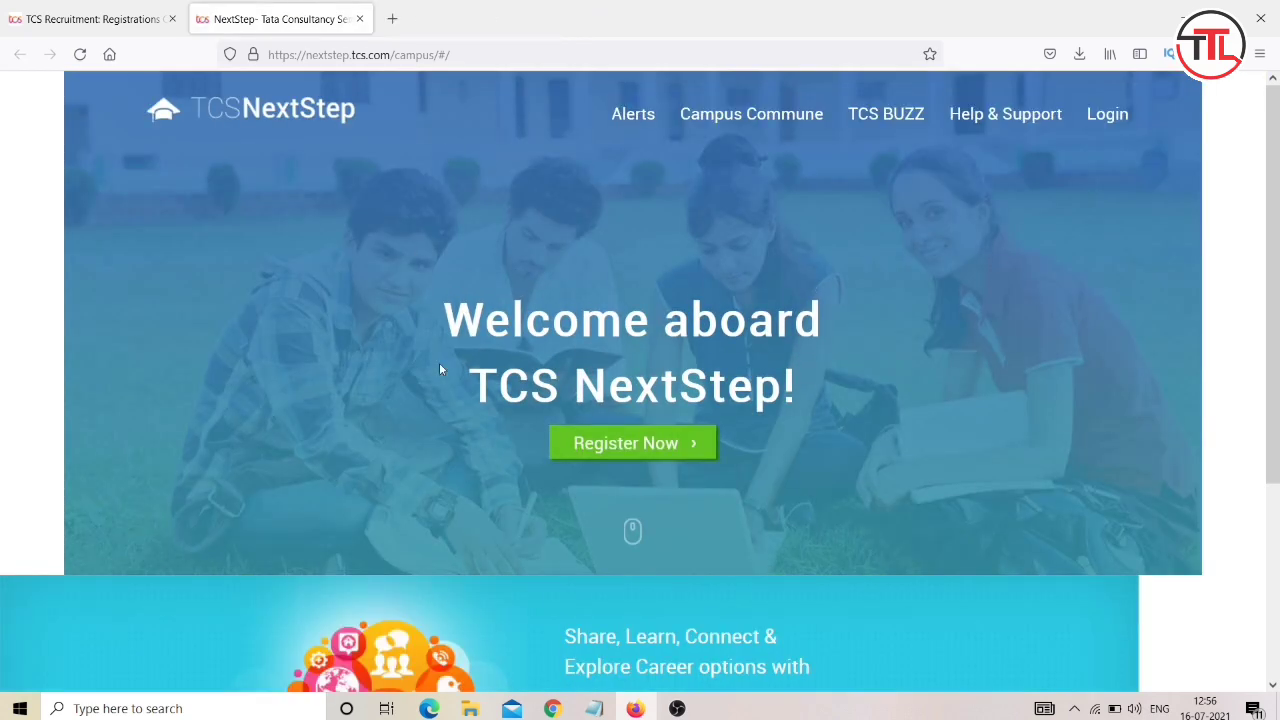
scroll(443, 370, "down", 3)
scroll(472, 455, "up", 3)
left_click(658, 452)
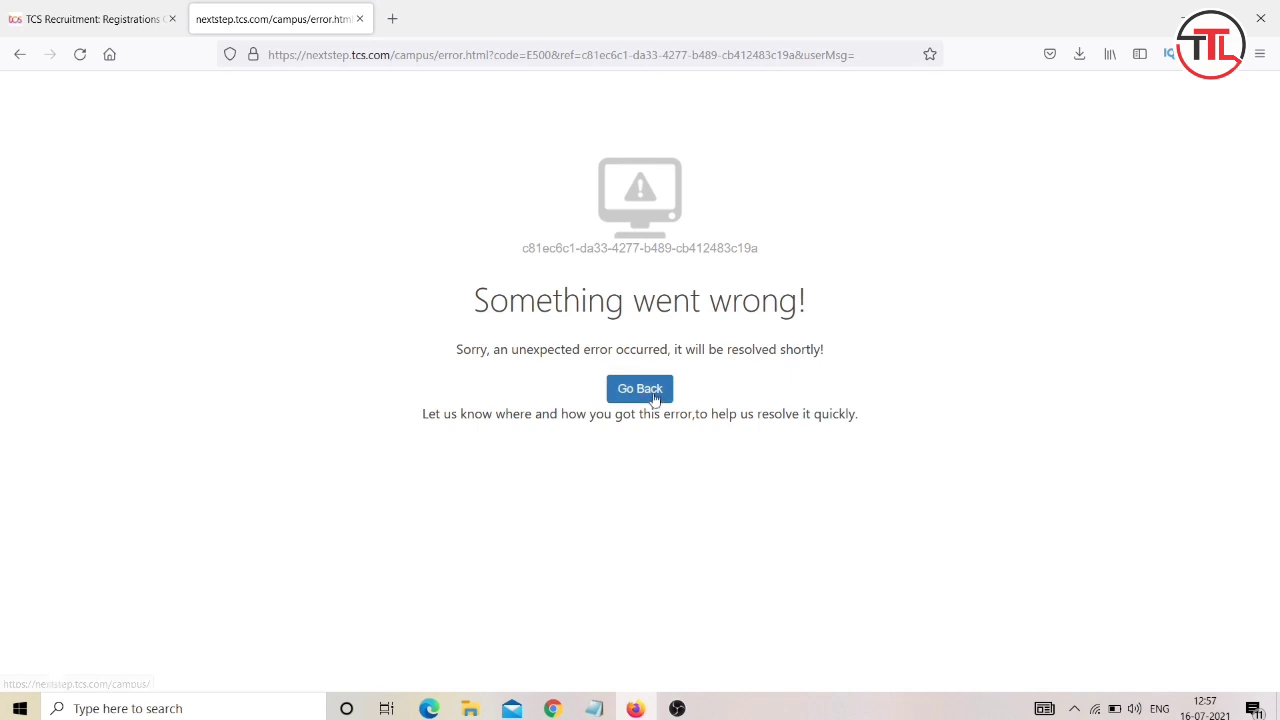
left_click(79, 54)
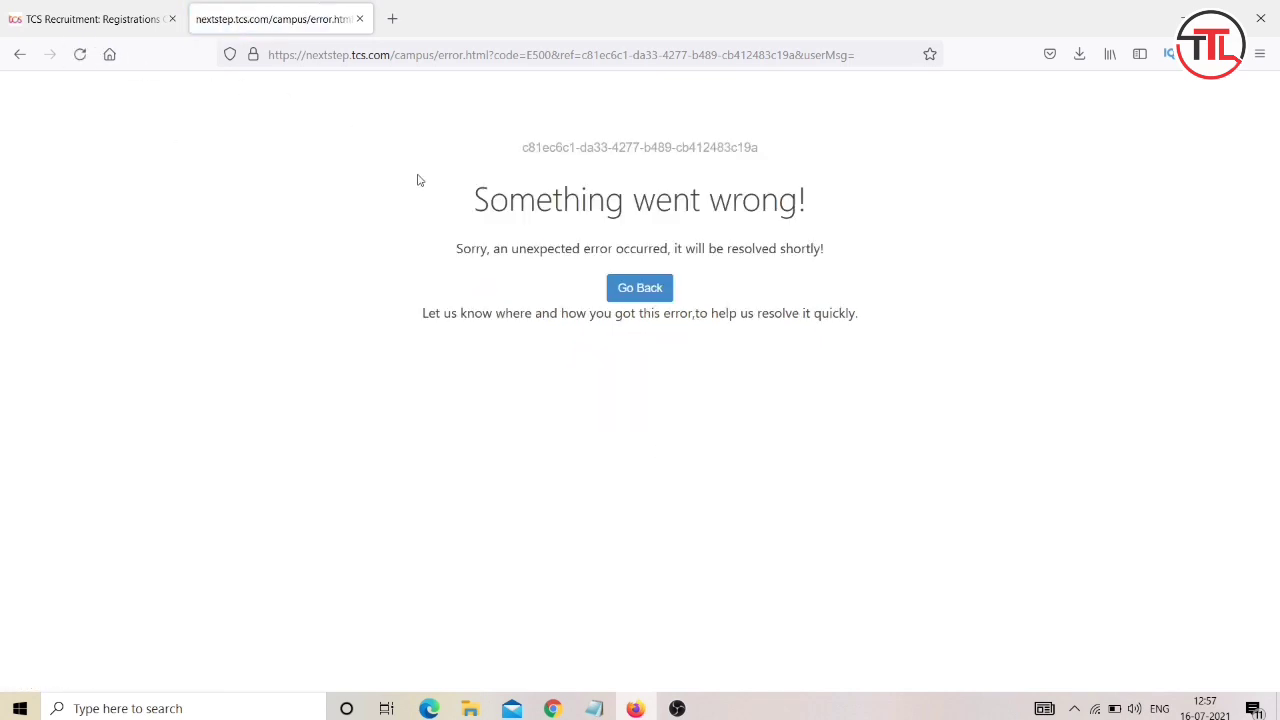
left_click(88, 56)
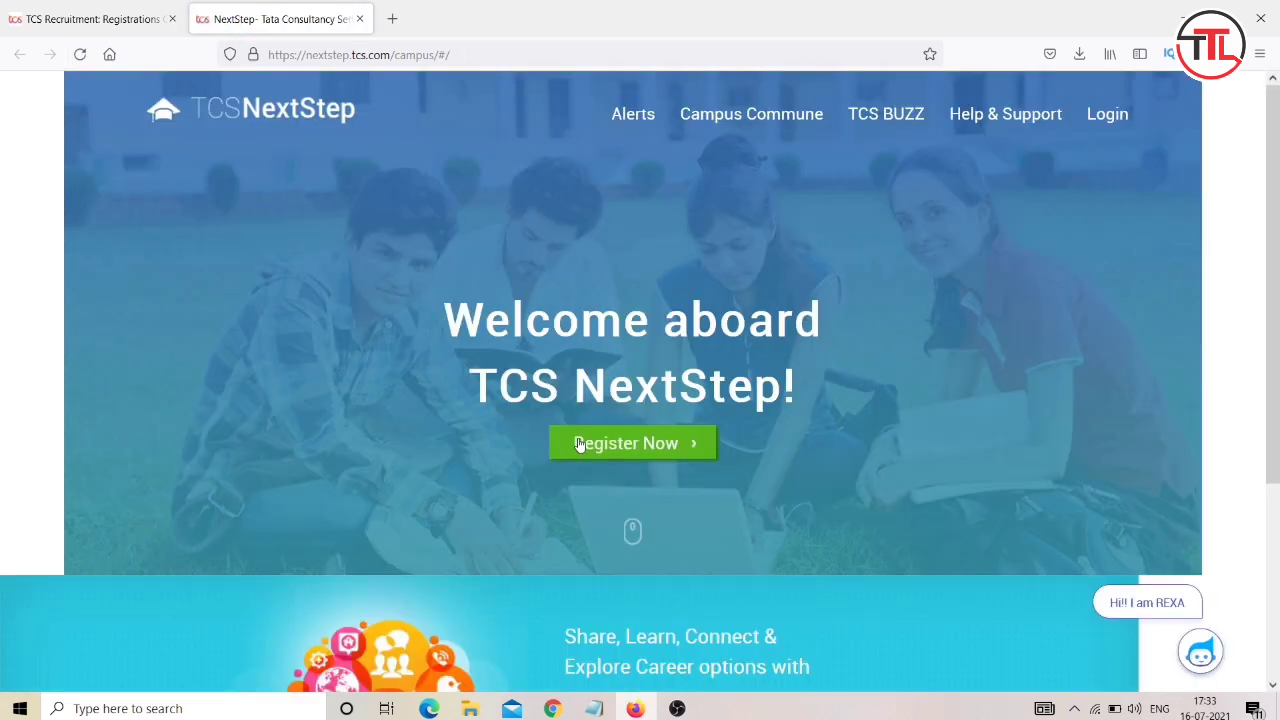
scroll(578, 438, "down", 3)
scroll(578, 438, "up", 3)
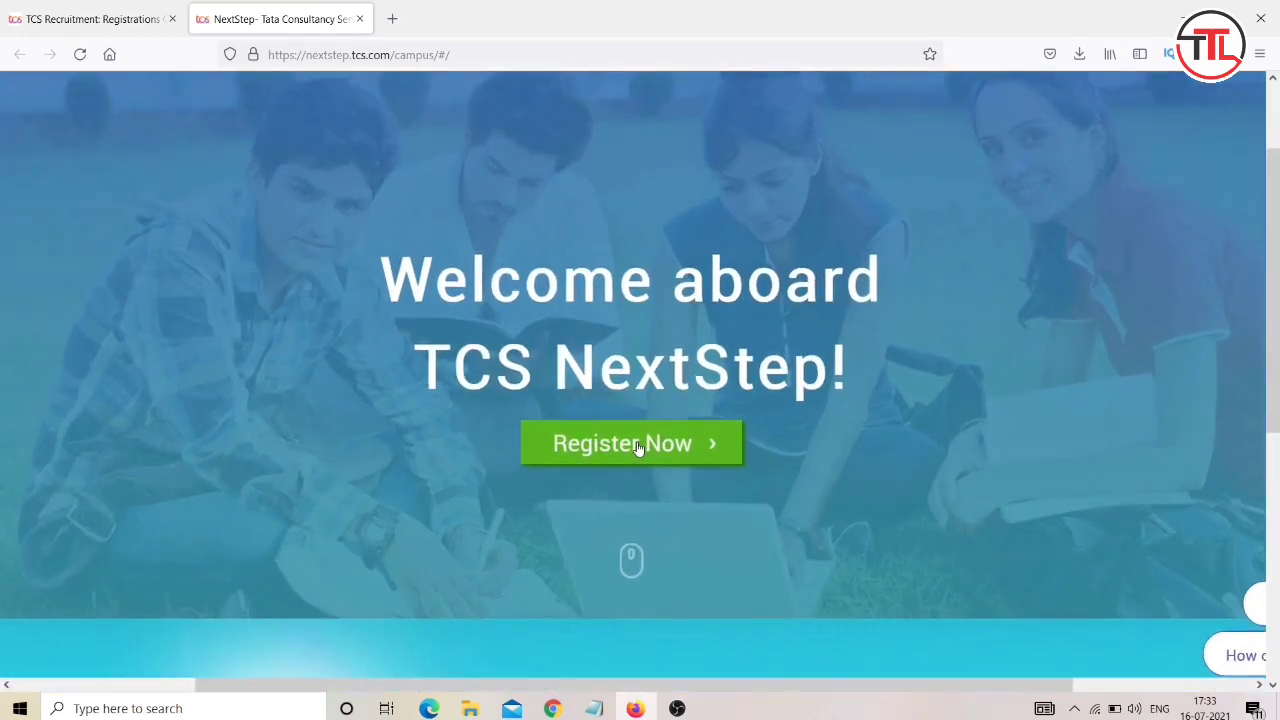
Start a registration under Information Technology, with title Mr. and the applicant's first name.
left_click(636, 445)
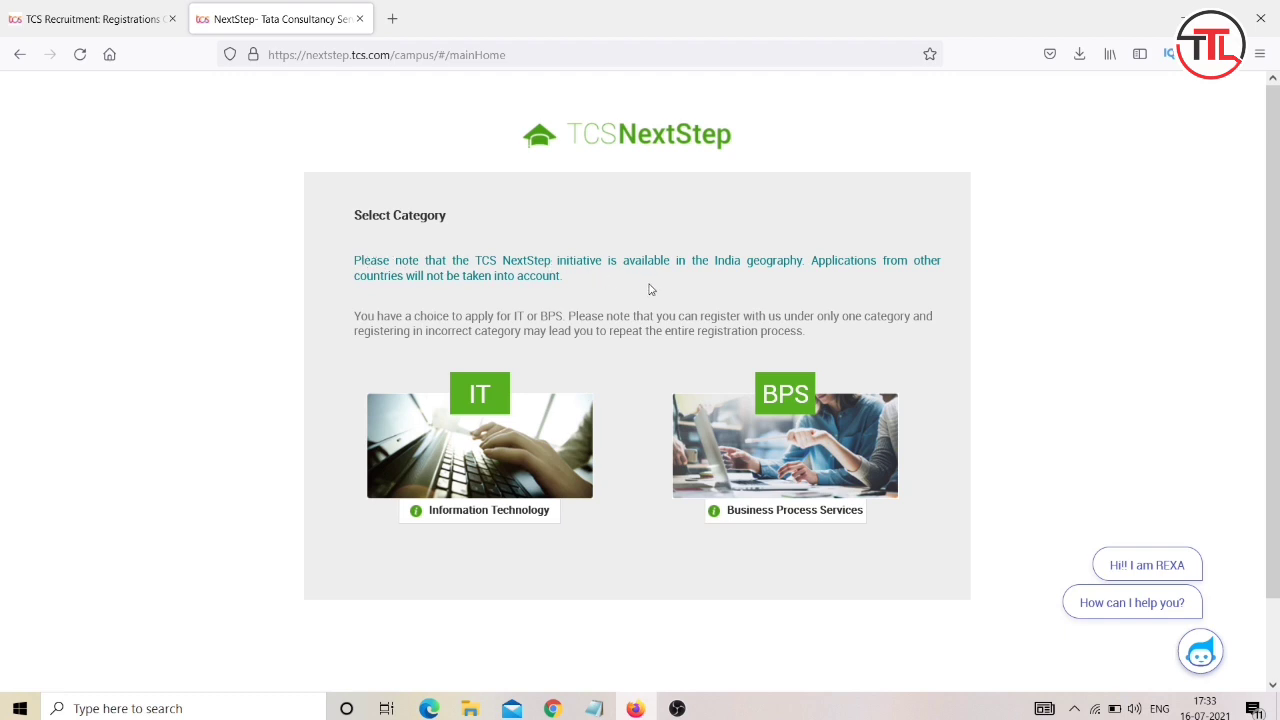
left_click(481, 393)
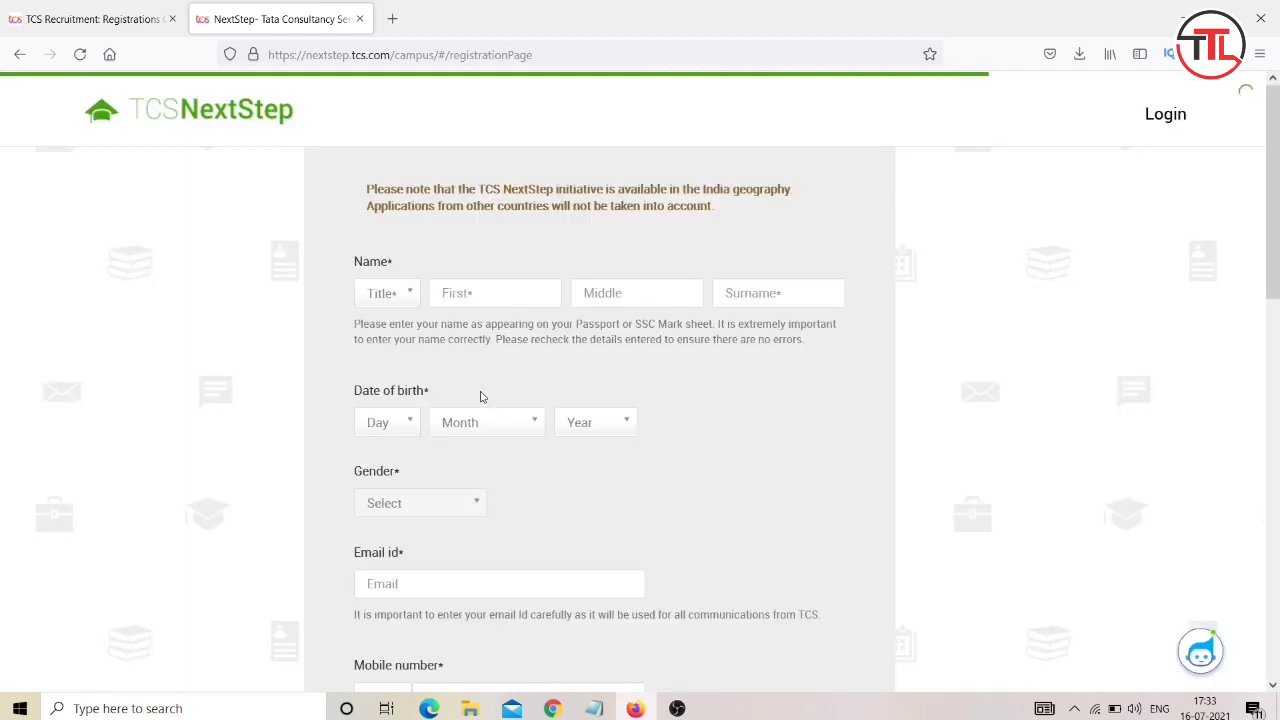
left_click(491, 296)
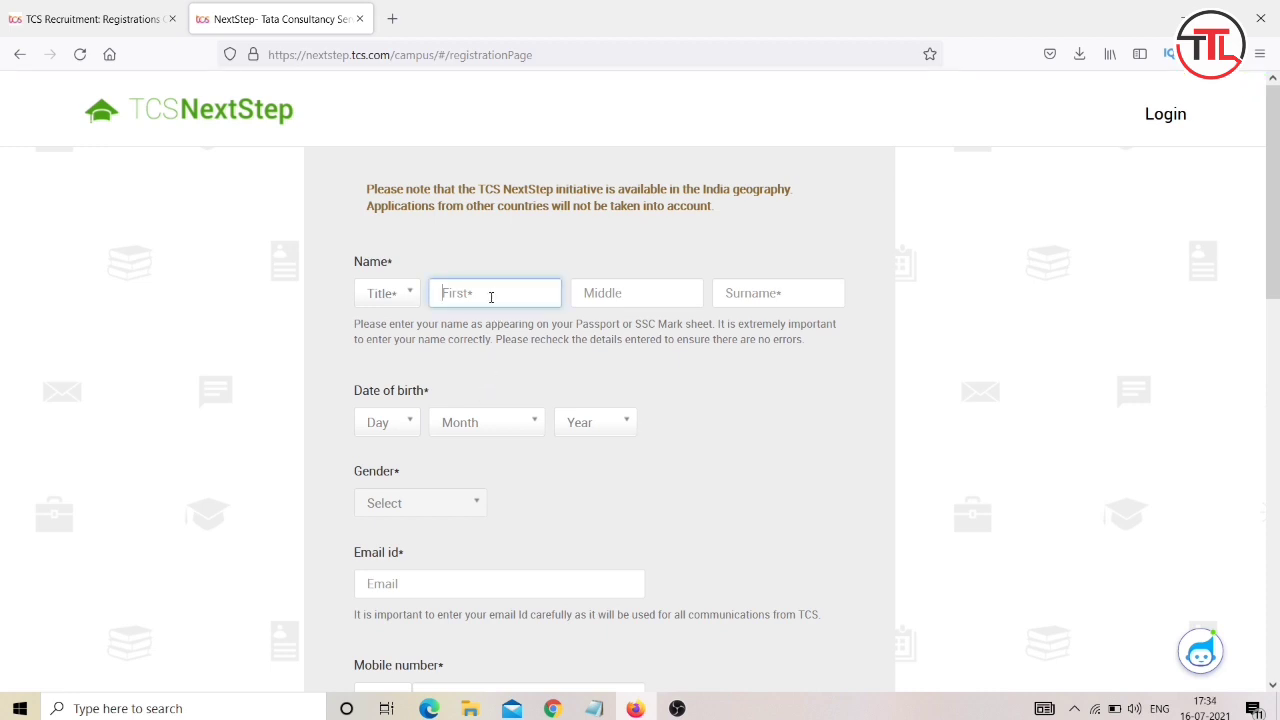
left_click(405, 296)
left_click(399, 320)
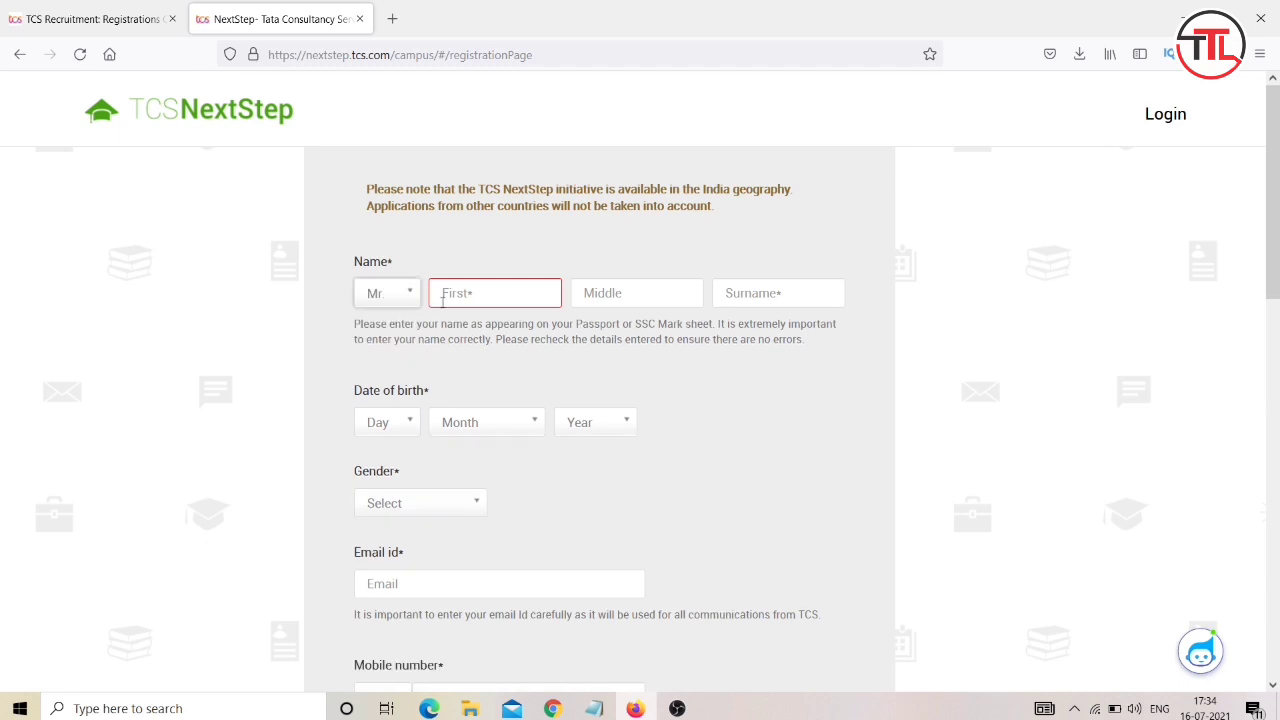
left_click(472, 291)
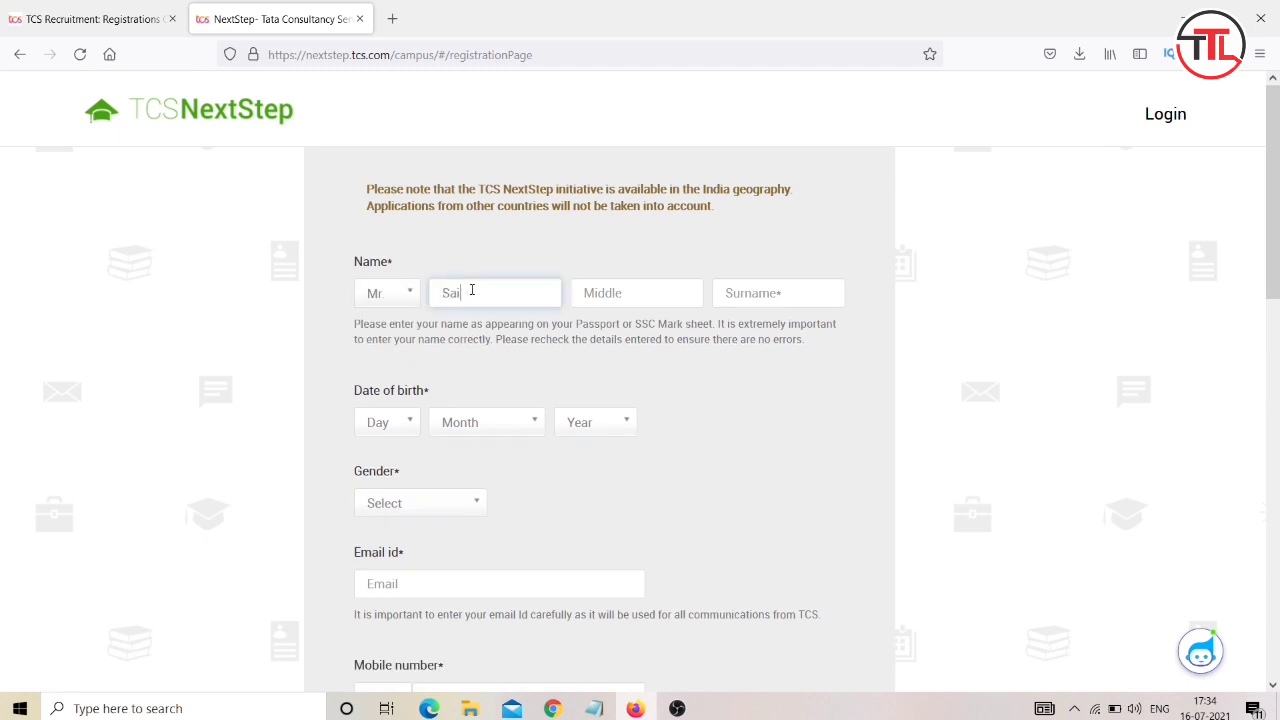
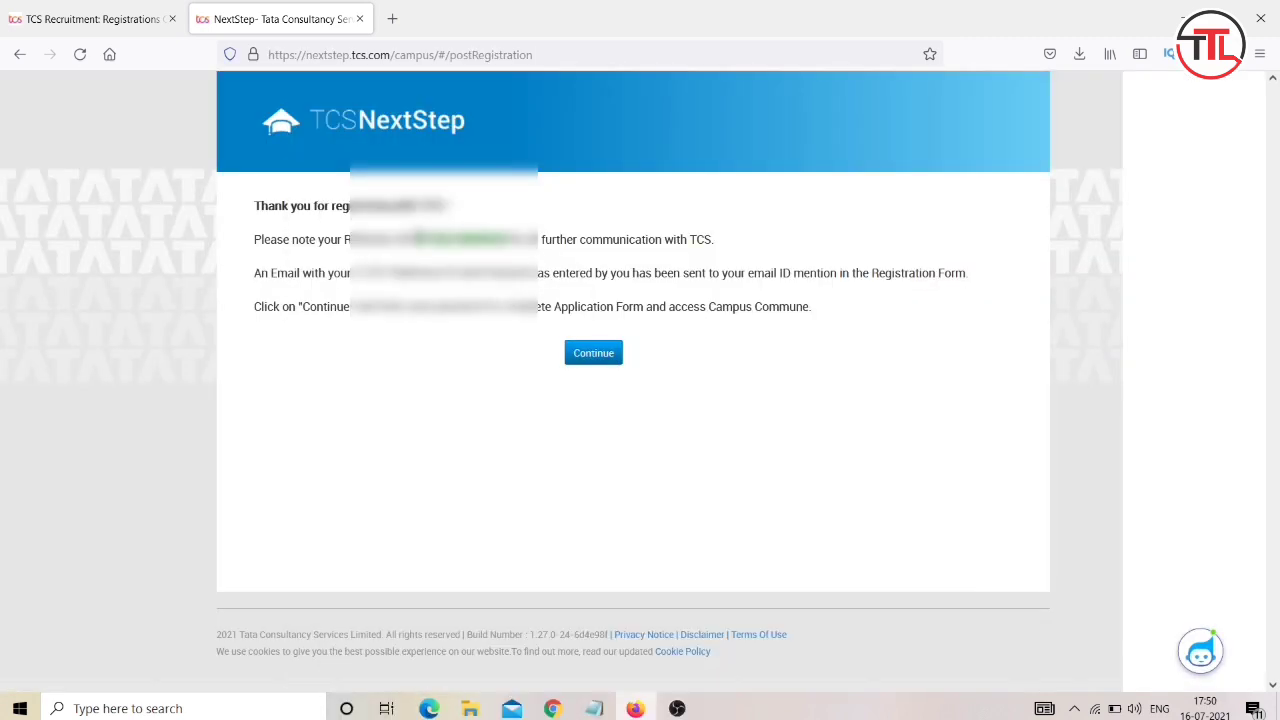
left_click_drag(508, 239, 416, 239)
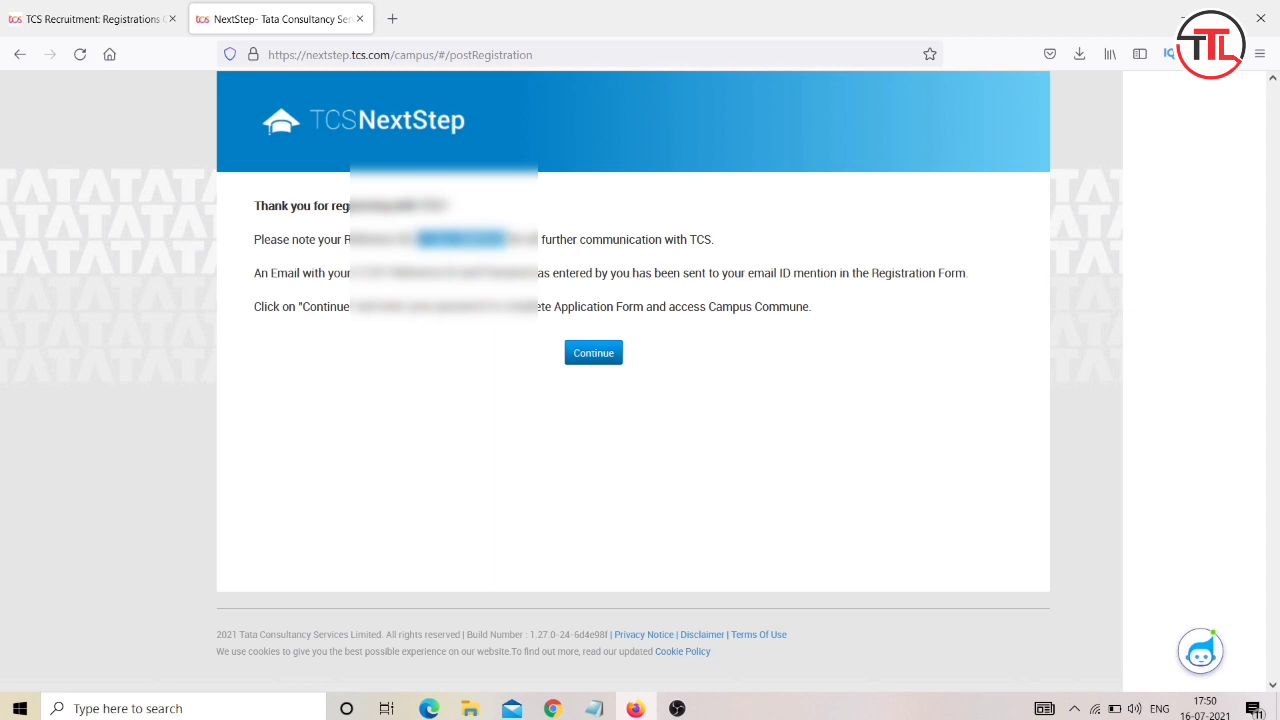
left_click_drag(416, 239, 508, 239)
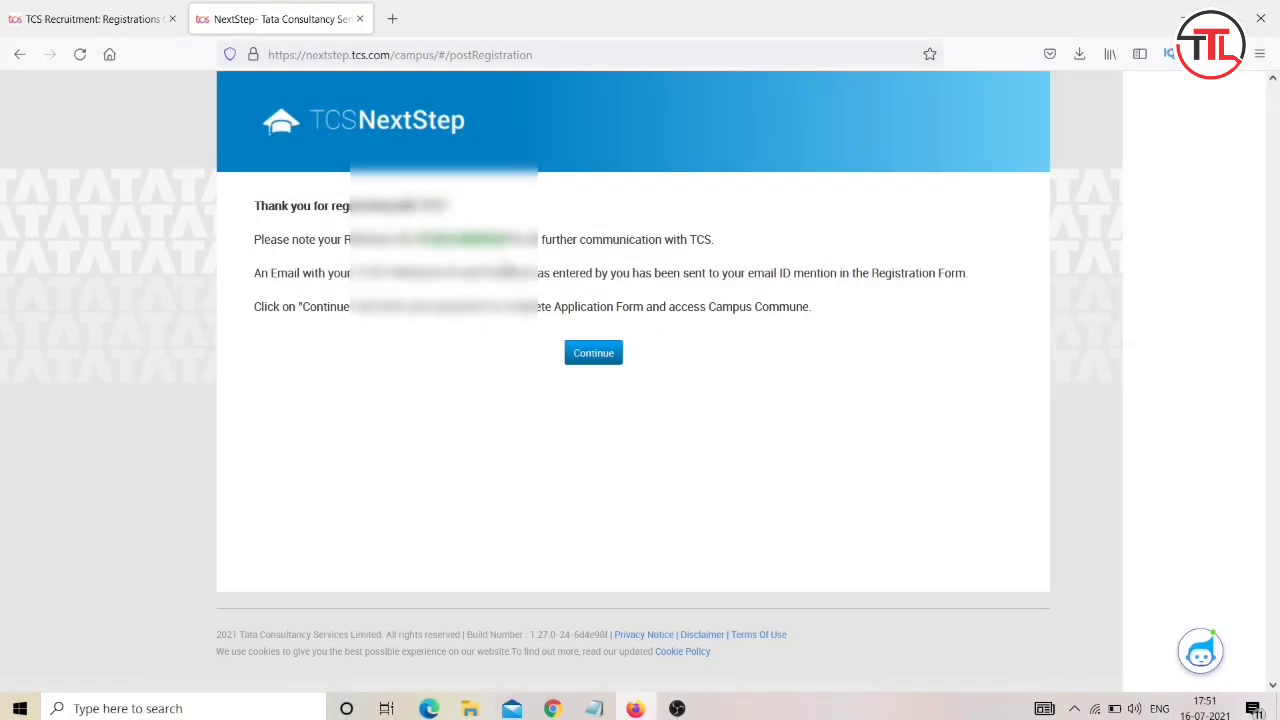
key("ctrl+plus")
key("ctrl+plus")
key("ctrl+plus")
key("ctrl+plus")
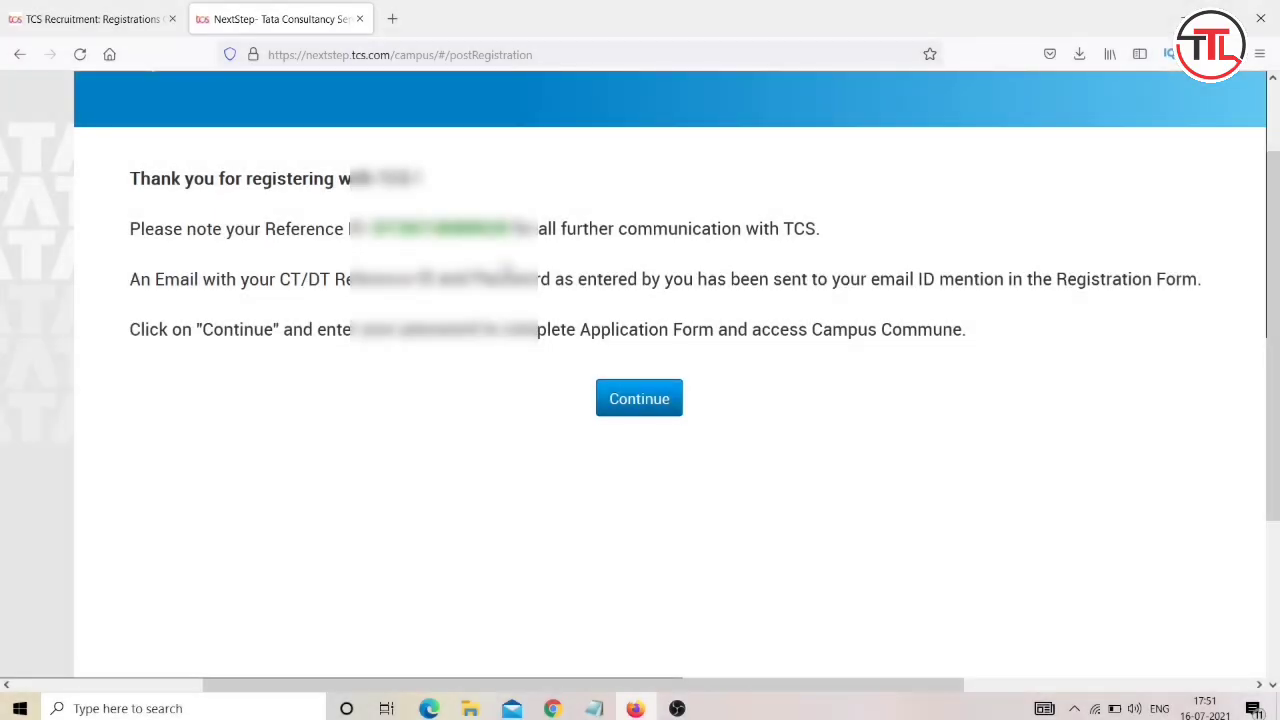
key("ctrl+minus")
key("ctrl+minus")
key("ctrl+minus")
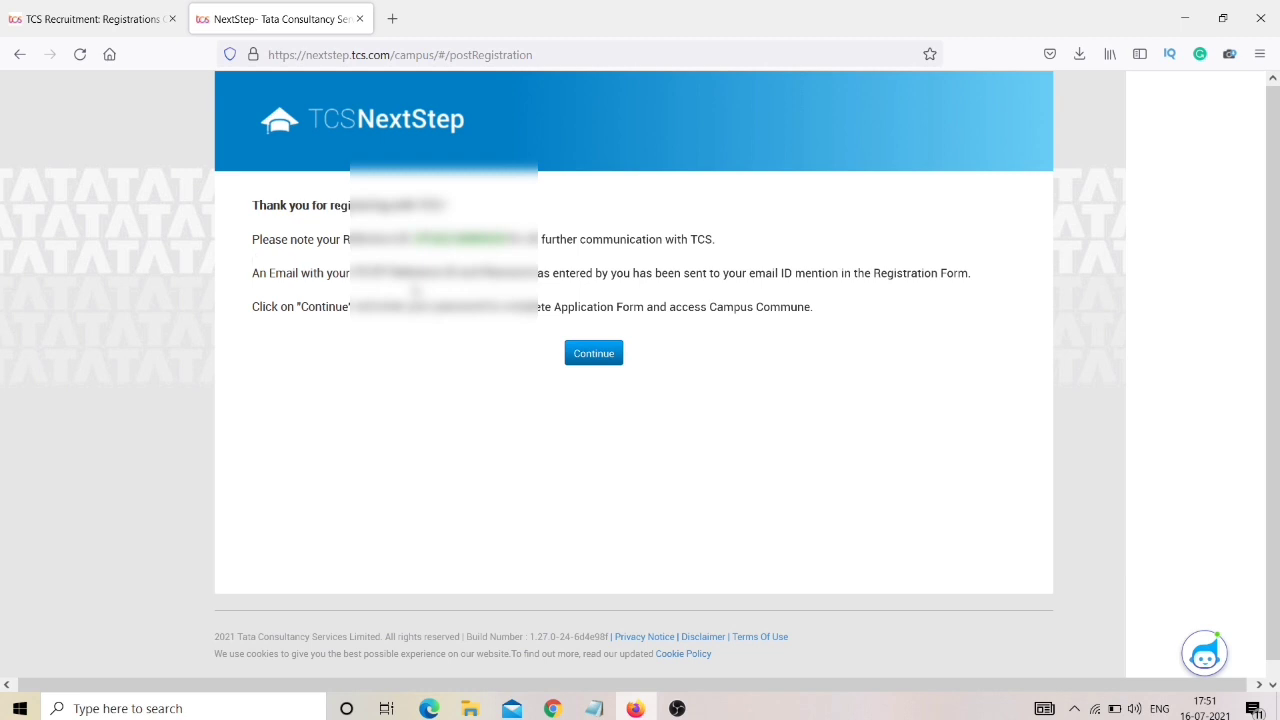
Enter the account password at the Continue prompt, then open the registration email in a new tab.
left_click(591, 357)
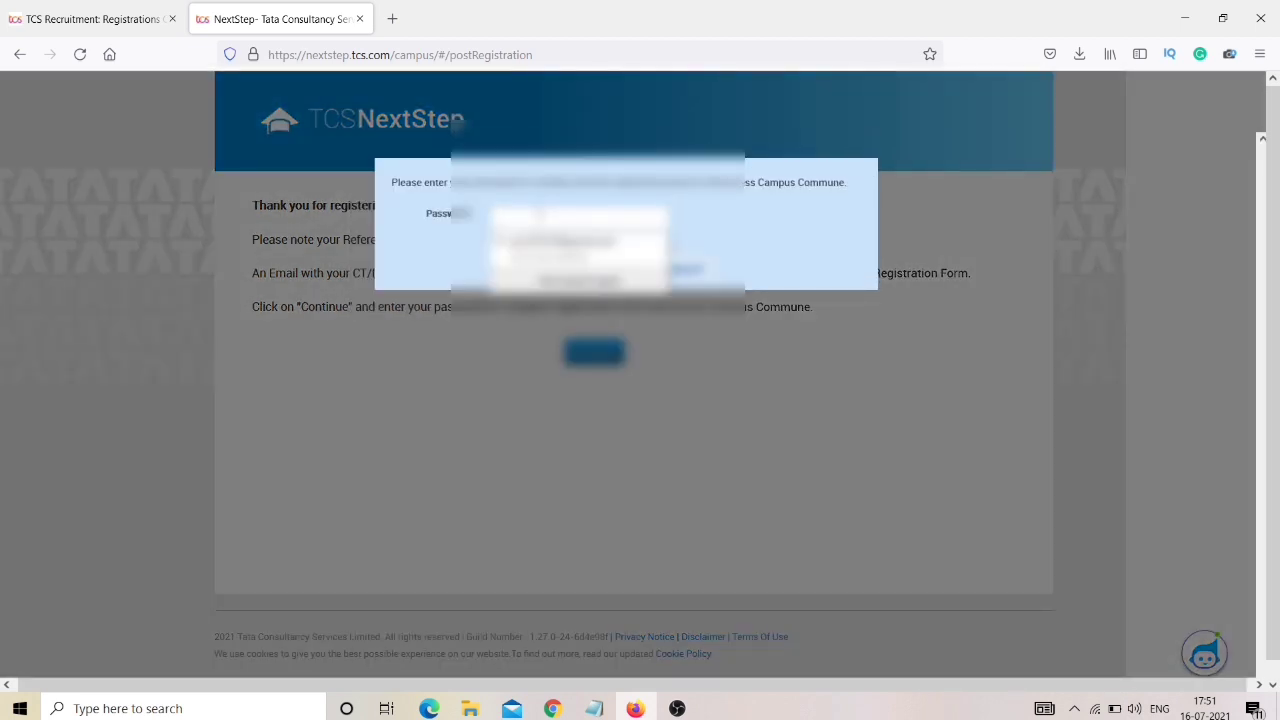
key("Down")
key("Return")
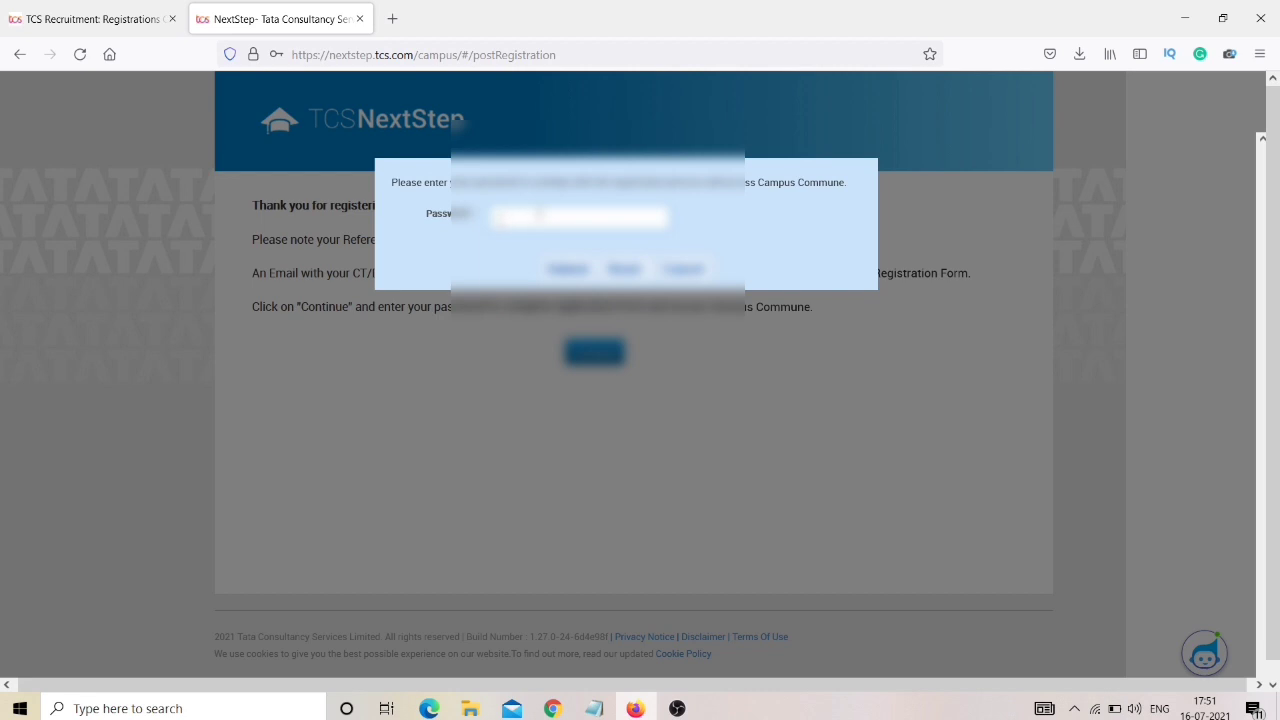
left_click(504, 218)
type("*********")
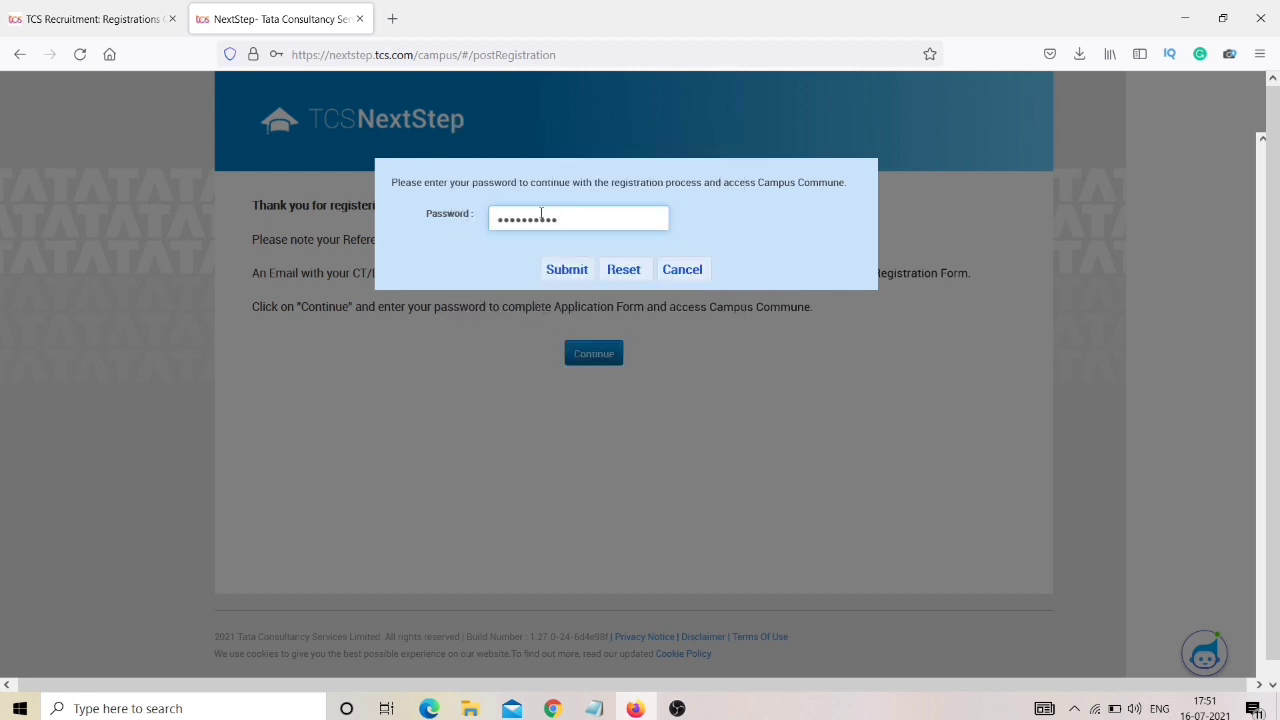
type("*****")
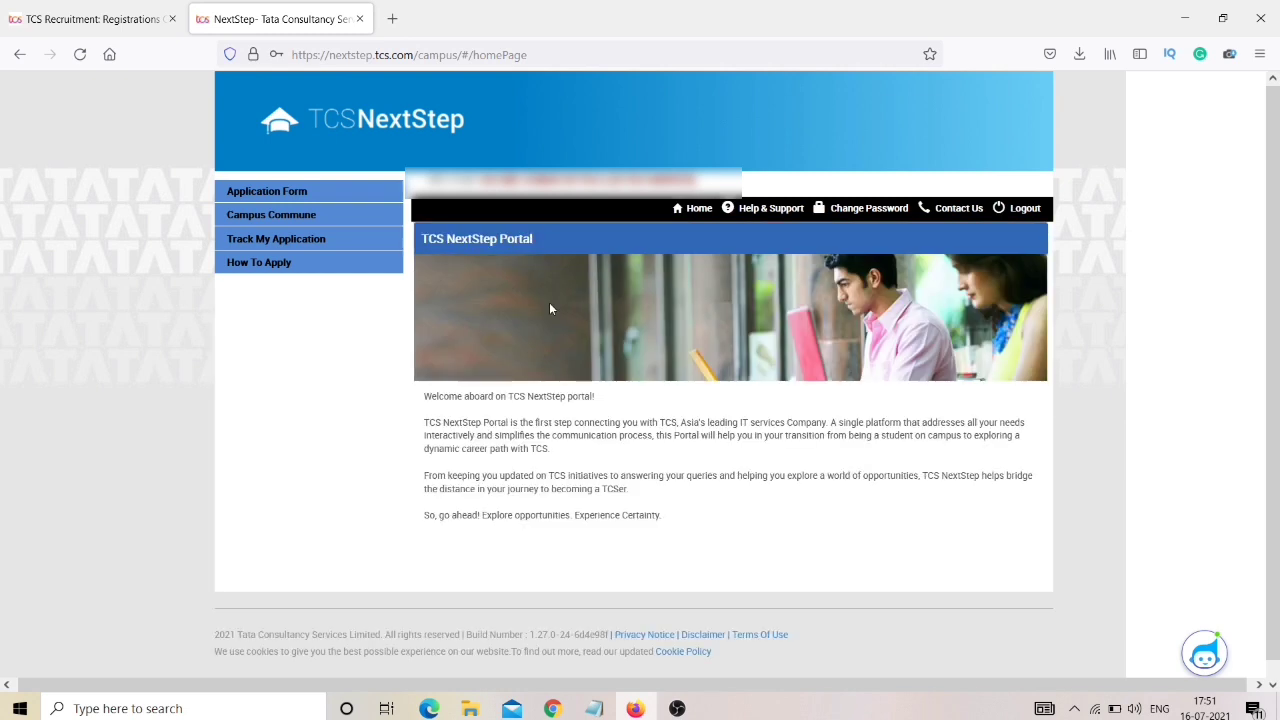
left_click(392, 18)
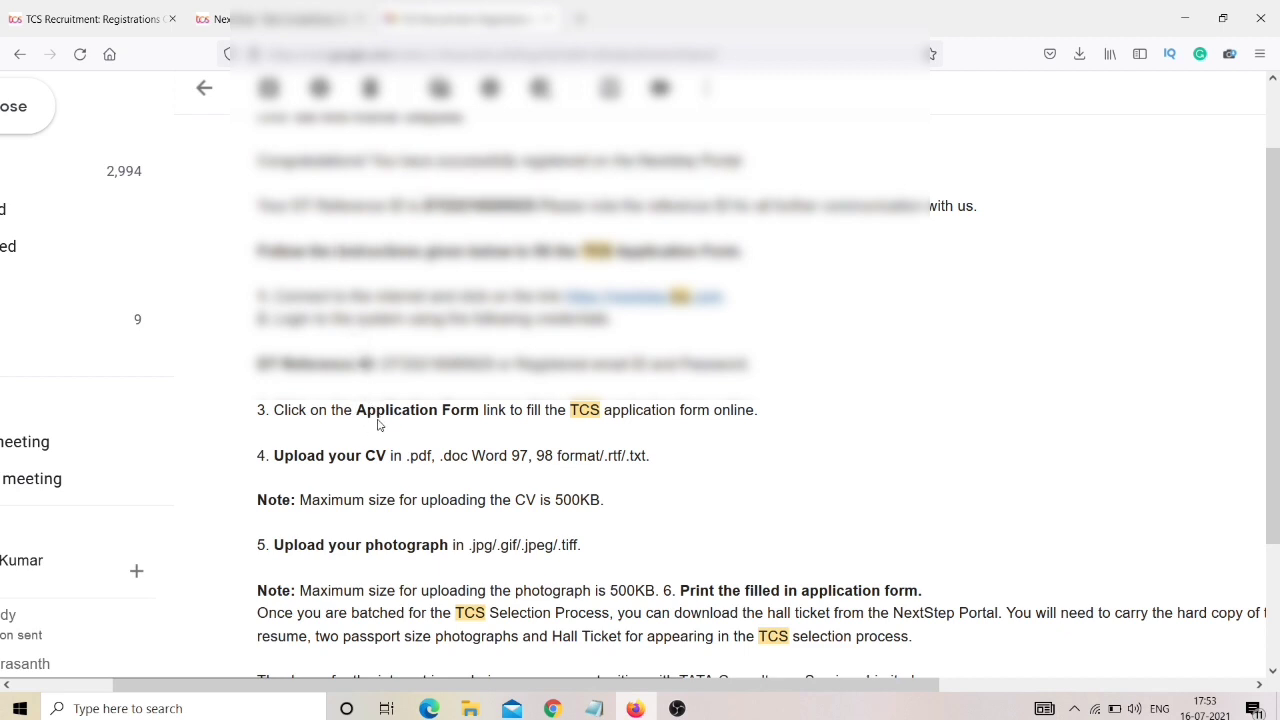
Read down through the registration email's application instructions and its note.
scroll(378, 425, "down", 1)
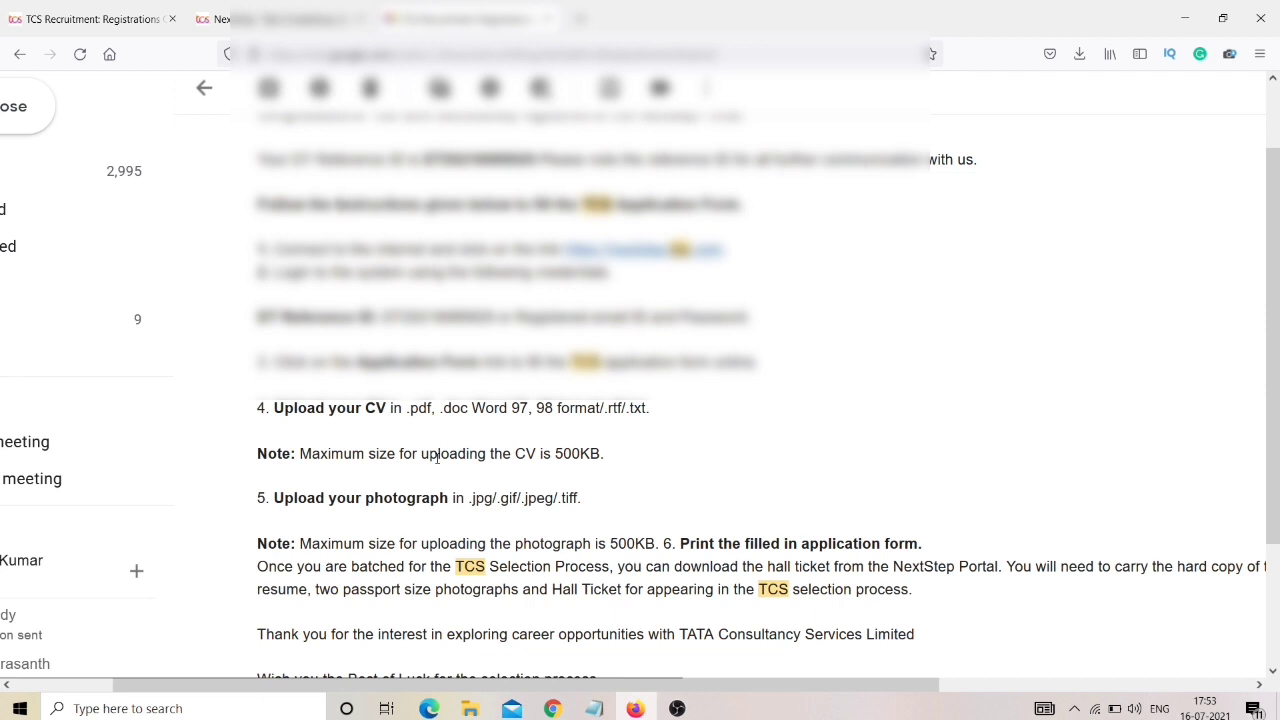
scroll(437, 457, "down", 1)
scroll(437, 457, "down", 1)
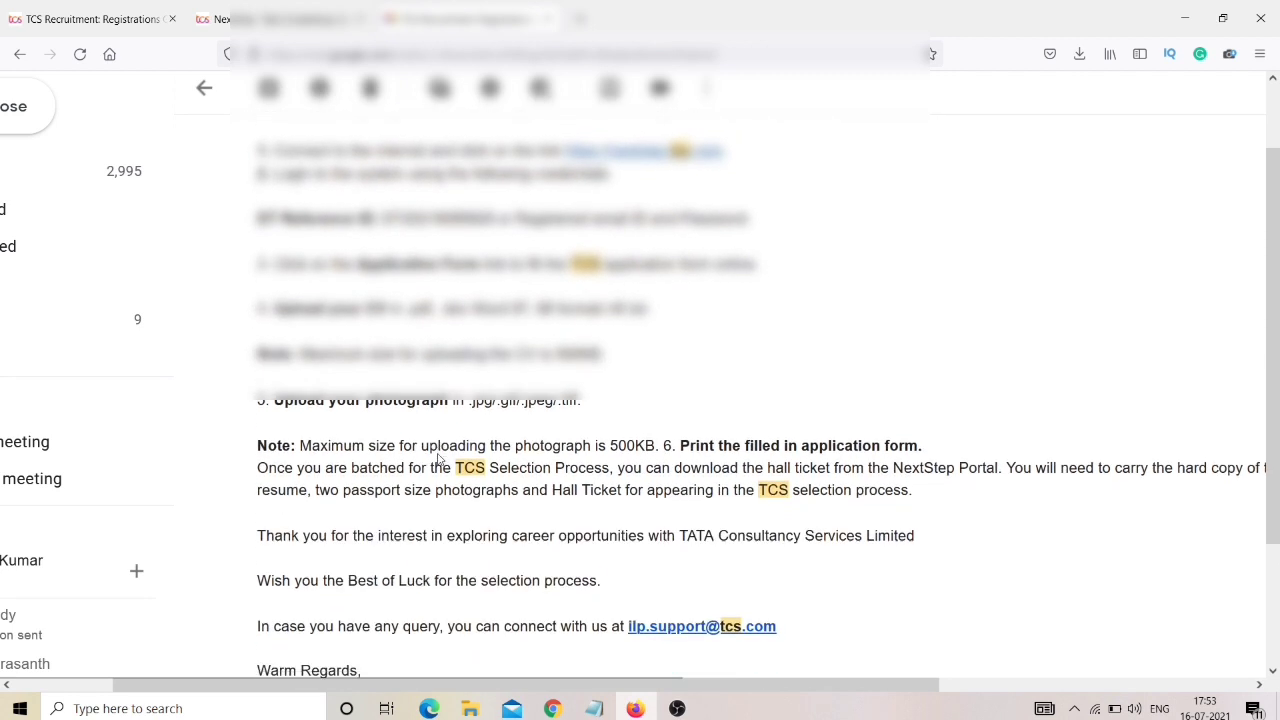
scroll(437, 457, "down", 1)
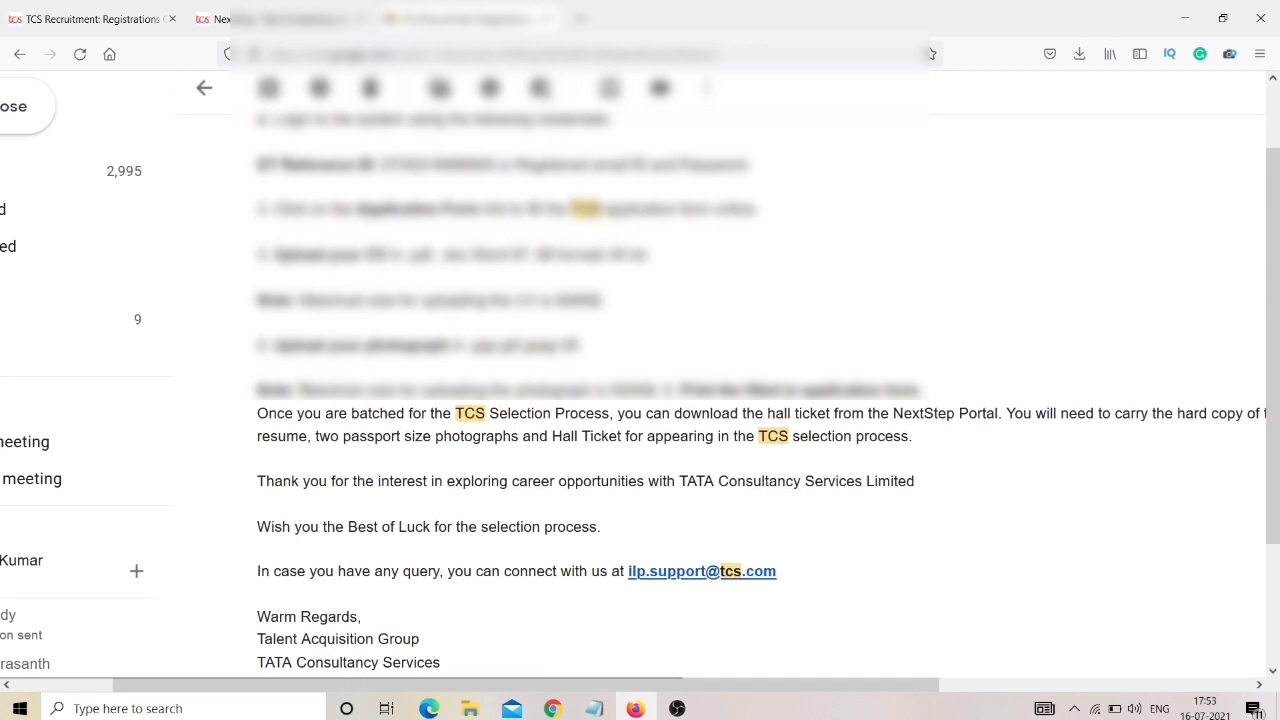
left_click_drag(300, 389, 634, 392)
left_click(634, 392)
scroll(634, 392, "down", 1)
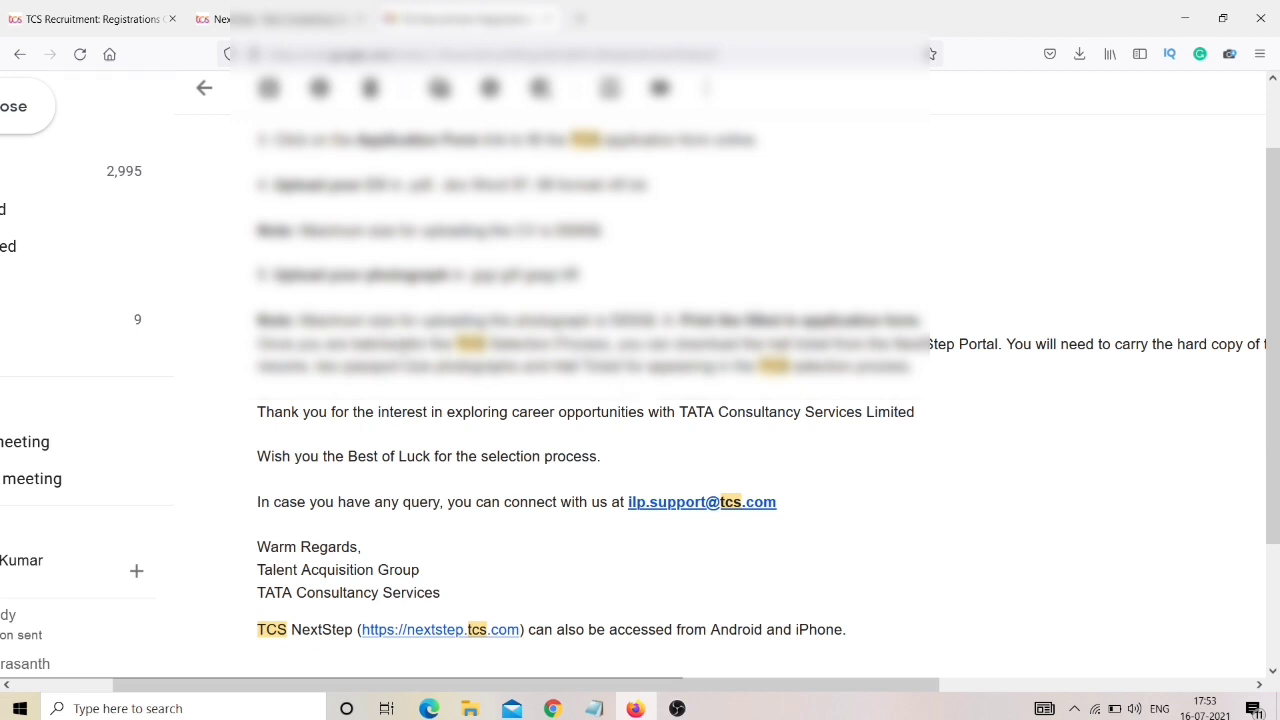
Read the Selection part through to the support contact, then return to the NextStep tab.
left_click_drag(405, 345, 471, 345)
double_click(524, 343)
left_click(580, 337)
scroll(634, 380, "right", 5)
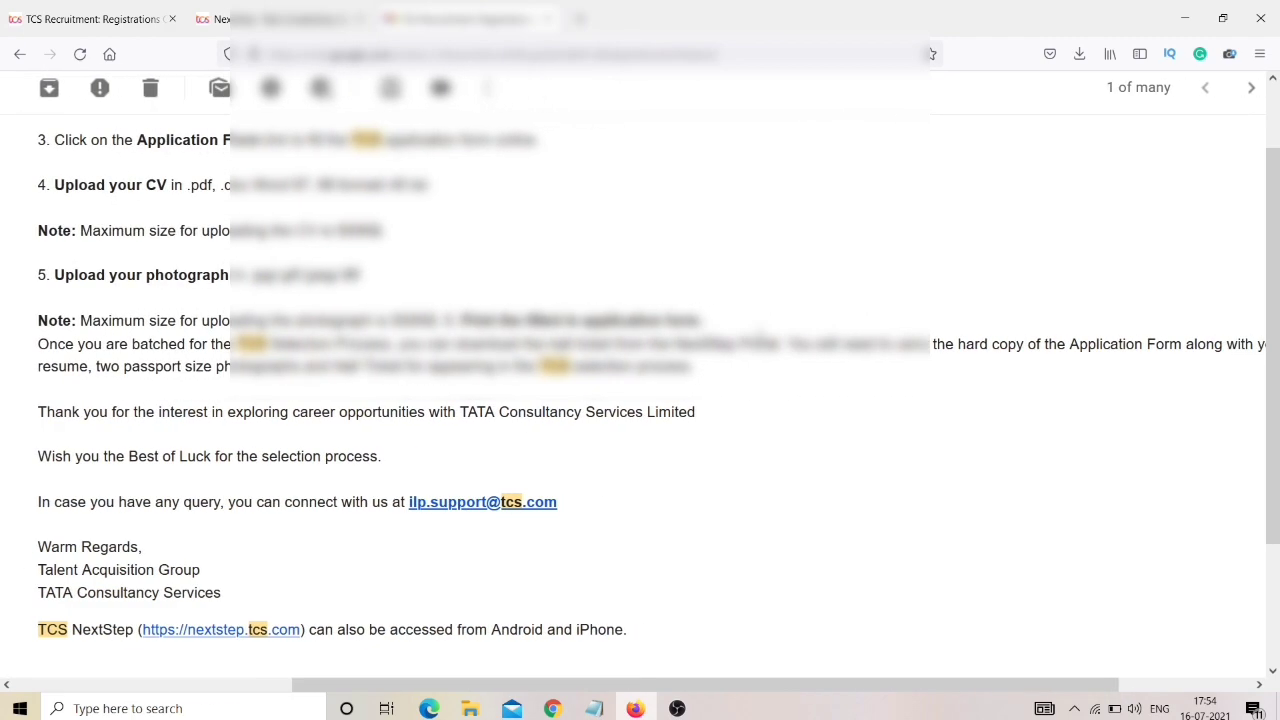
scroll(634, 380, "right", 4)
scroll(634, 380, "left", 9)
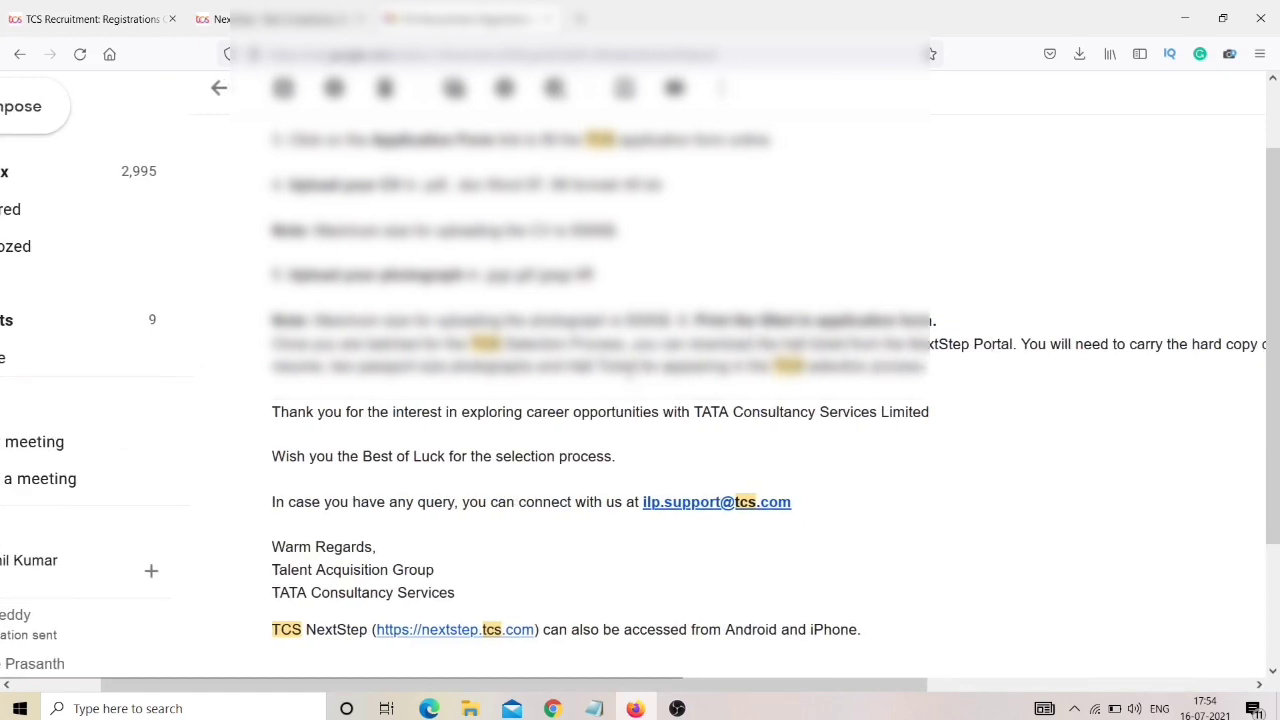
scroll(987, 278, "down", 1)
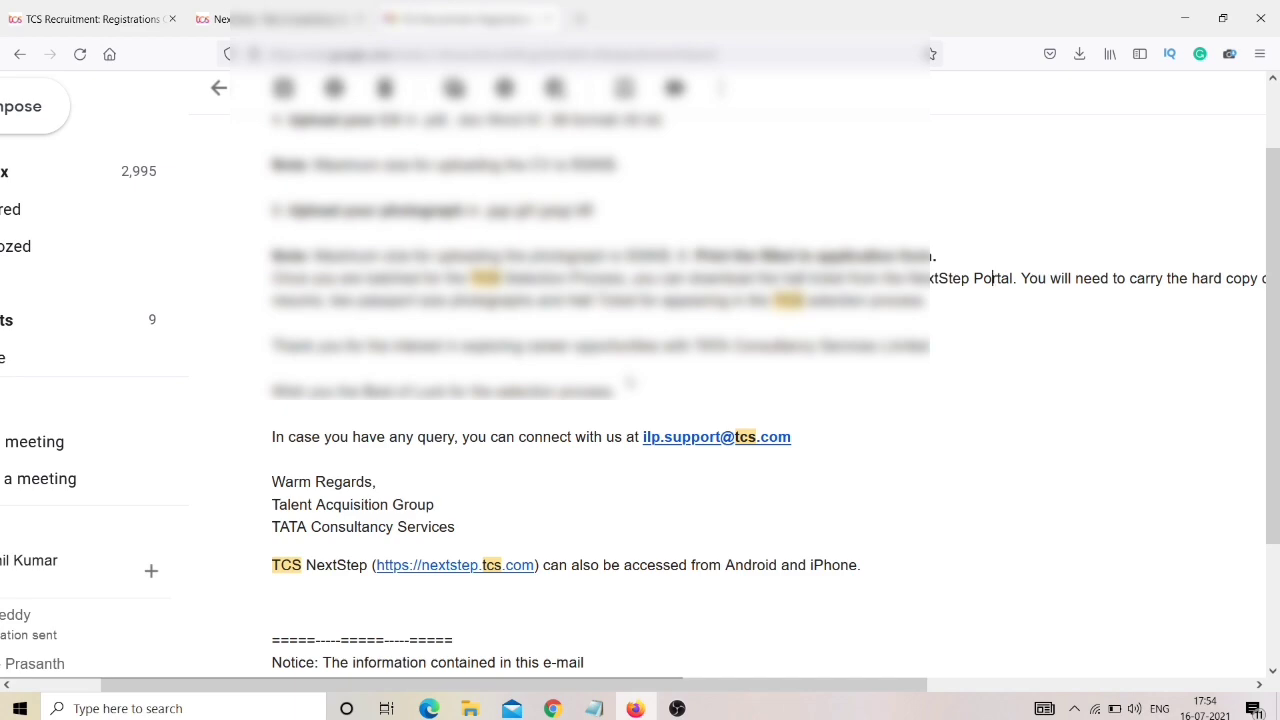
scroll(985, 279, "right", 5)
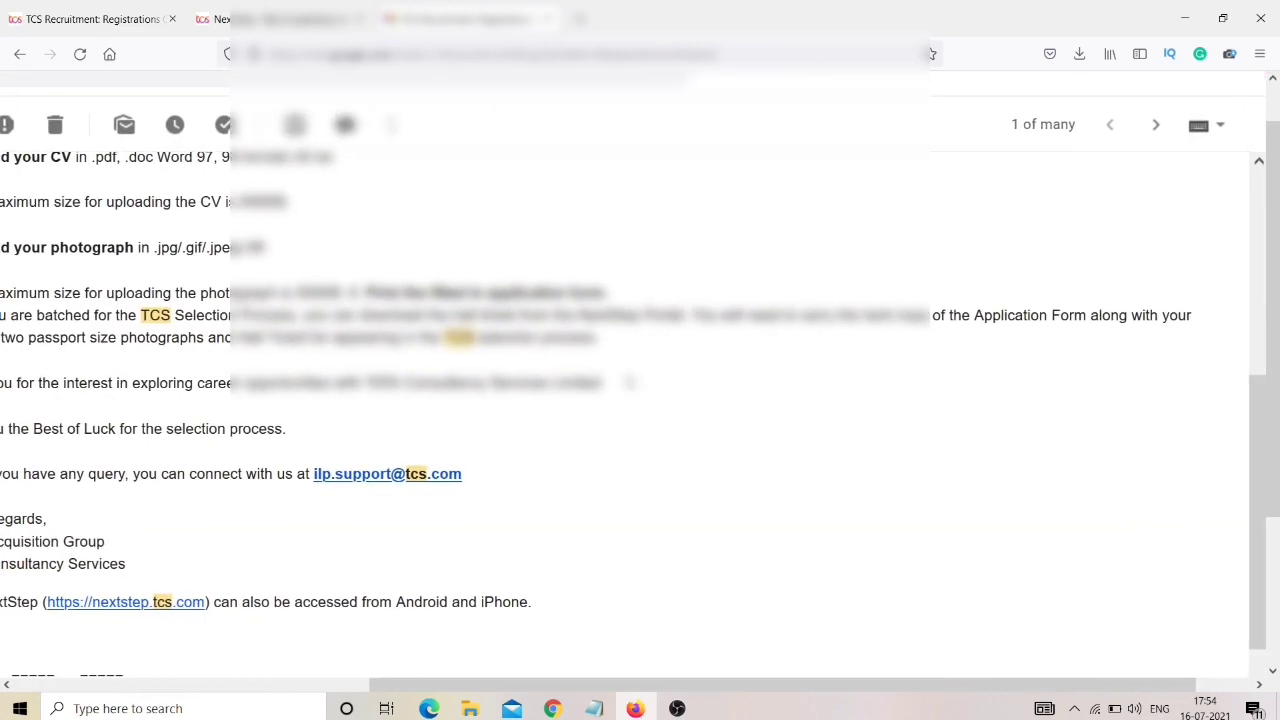
scroll(985, 279, "left", 5)
left_click(270, 19)
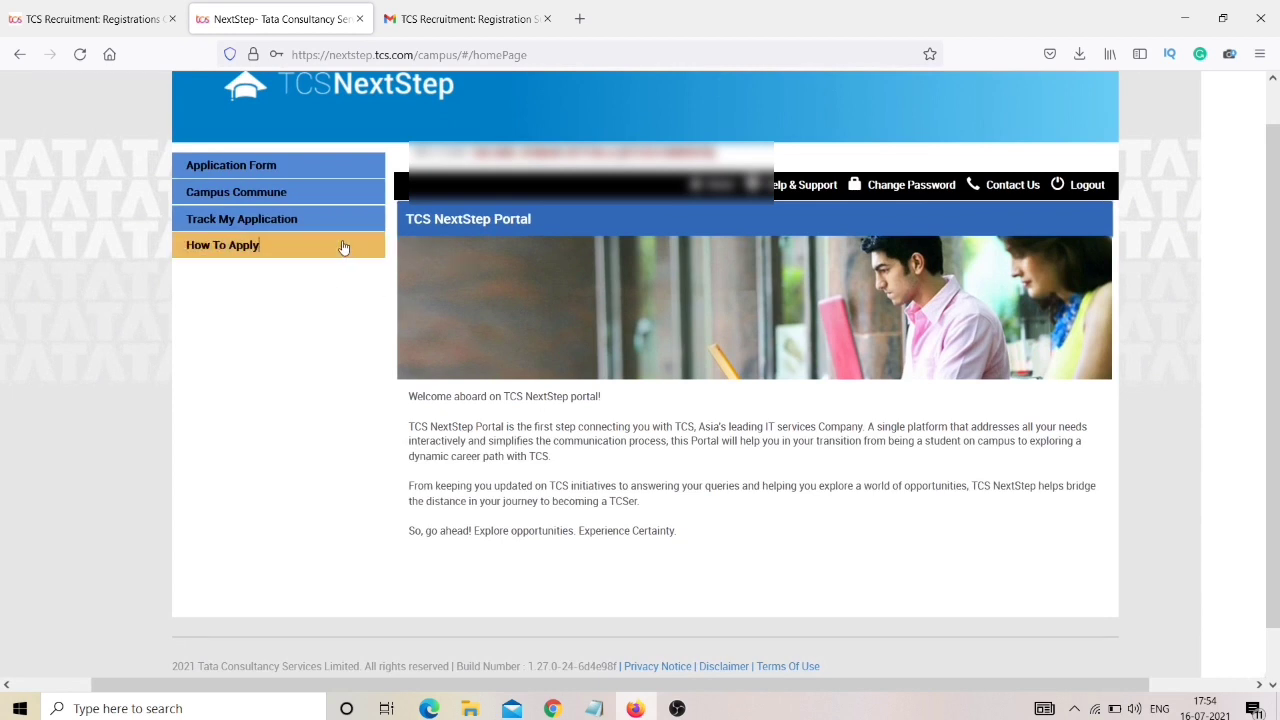
Check How To Apply, return Home, and reload repeatedly to get past the error page.
scroll(514, 403, "down", 1)
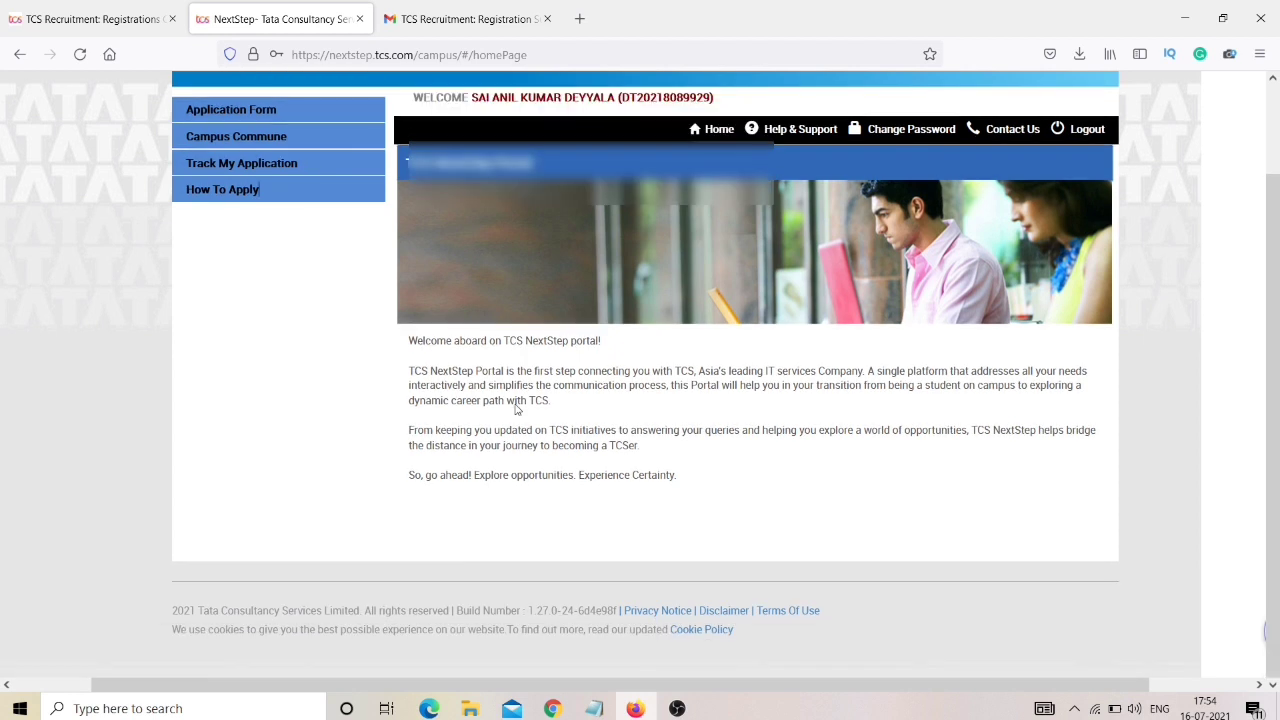
scroll(514, 403, "up", 2)
left_click(364, 296)
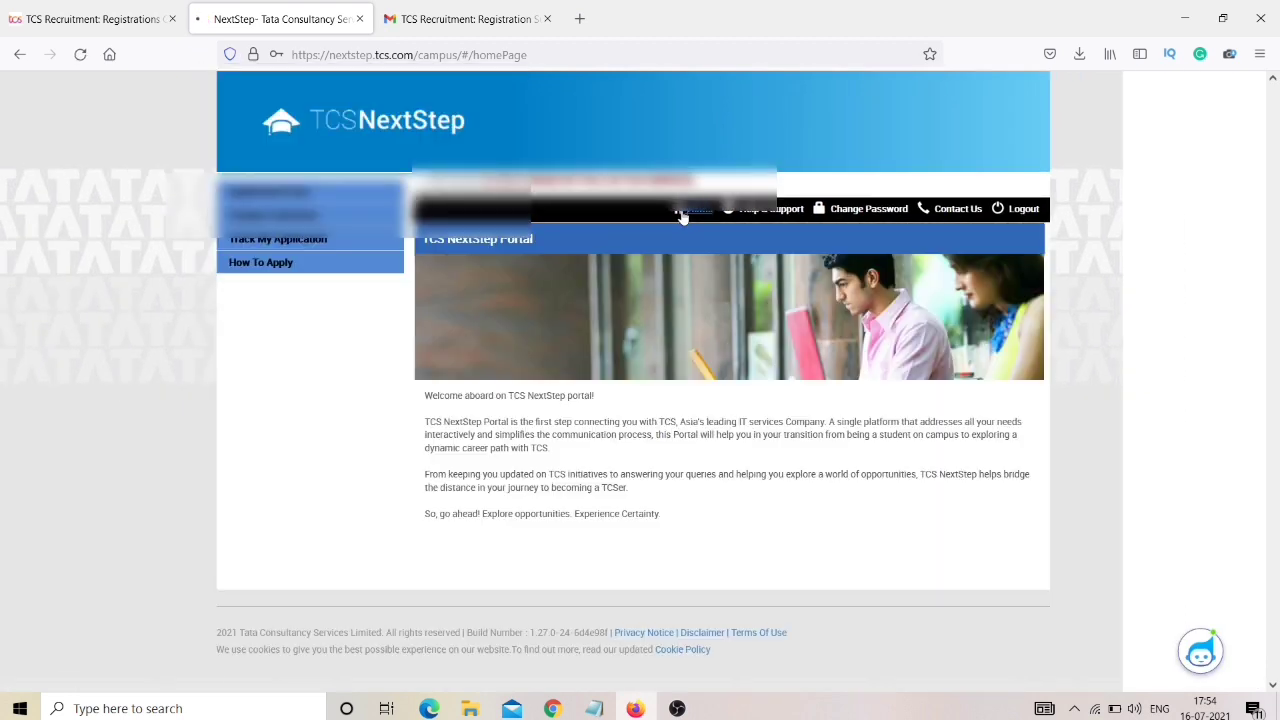
left_click(685, 210)
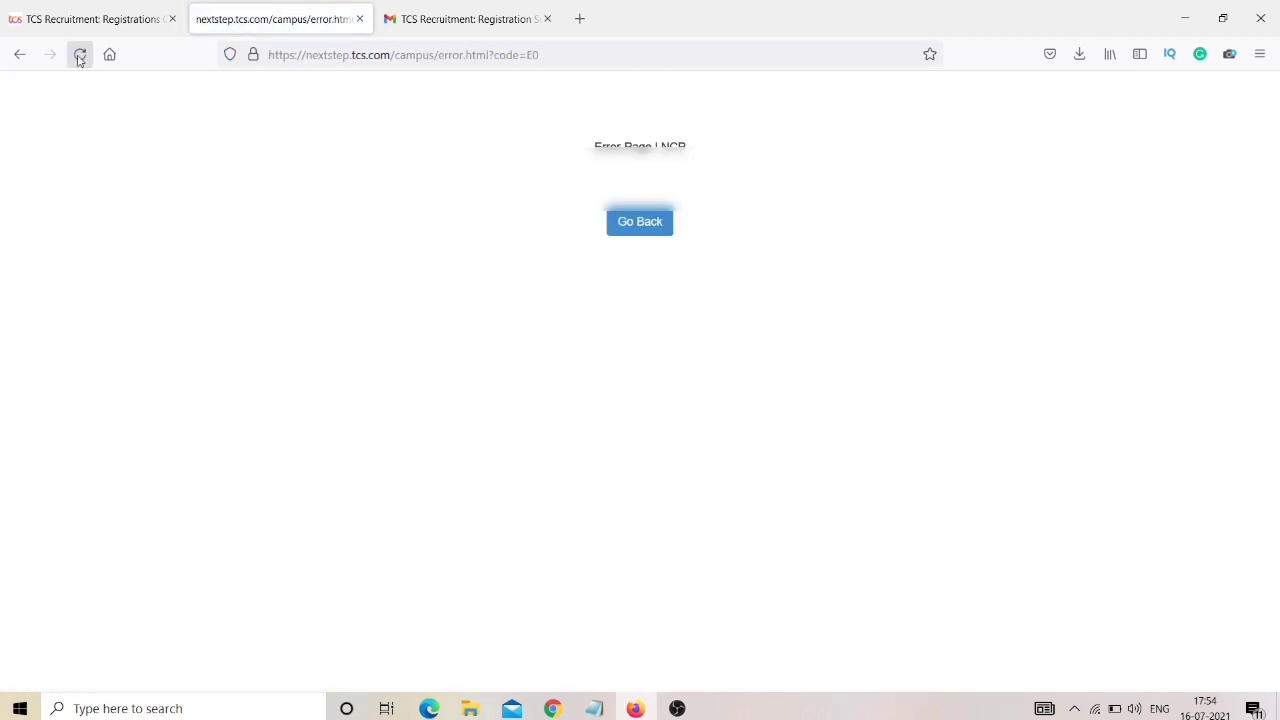
left_click(79, 58)
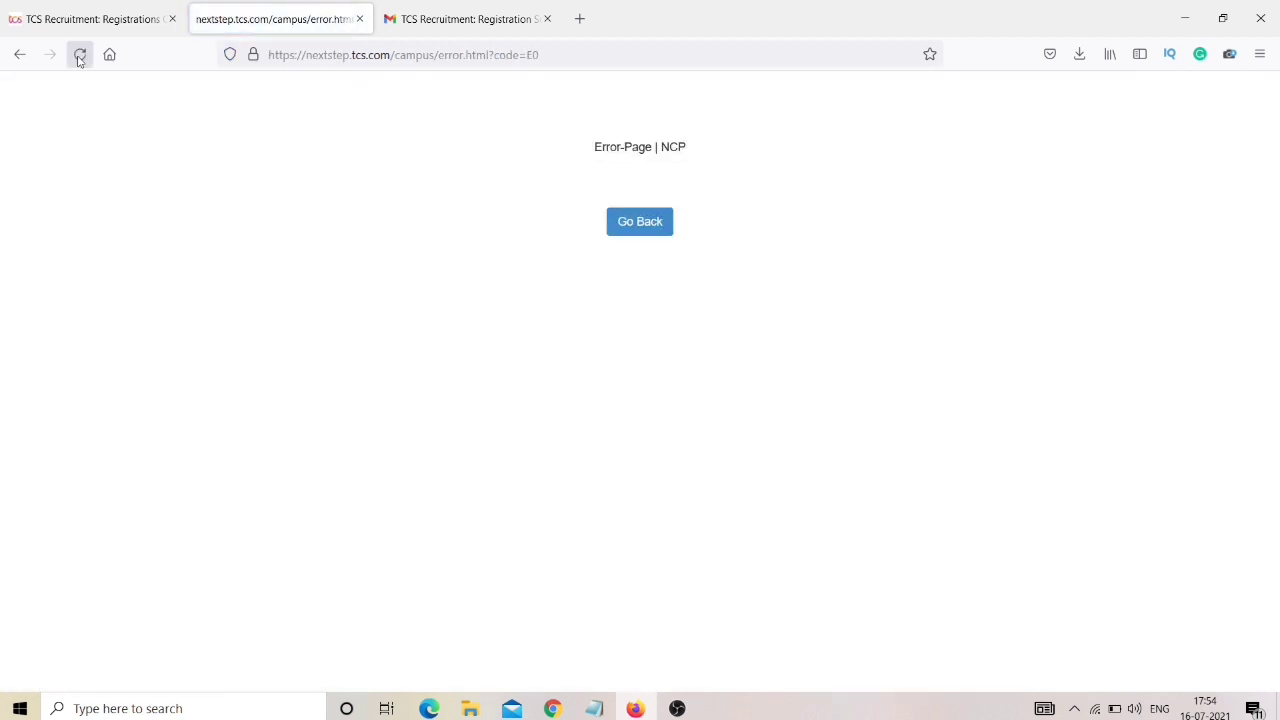
left_click(79, 58)
left_click(79, 58)
left_click(79, 58)
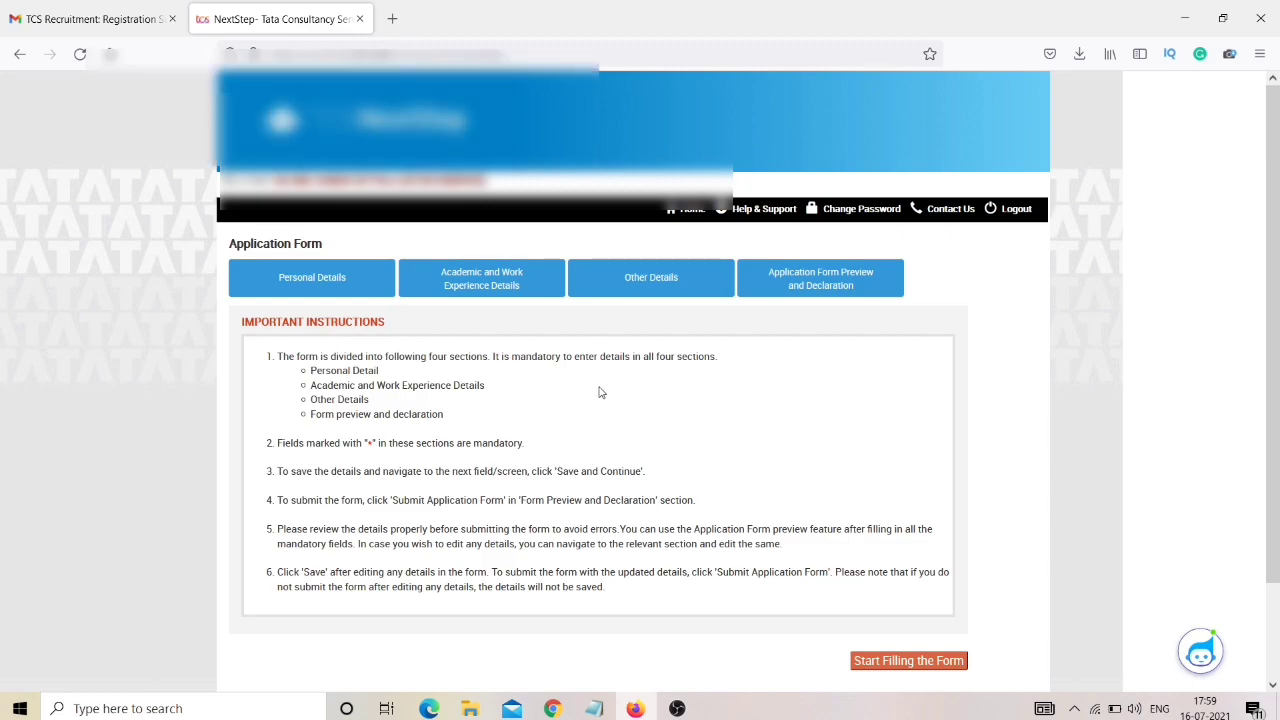
Zoom in and out to read the application instructions, reset zoom, then go to Personal Details.
key("ctrl+plus")
key("ctrl+plus")
key("ctrl+plus")
key("ctrl+plus")
key("ctrl+plus")
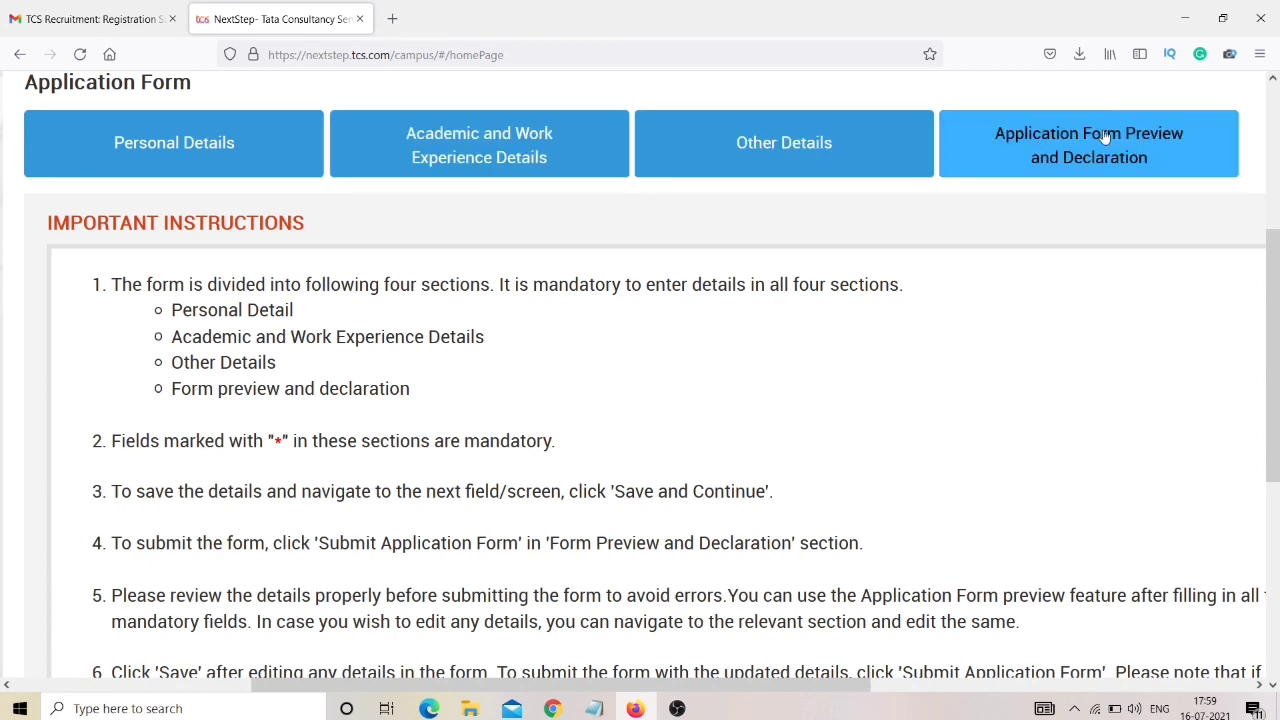
scroll(617, 397, "down", 2)
scroll(617, 395, "down", 2)
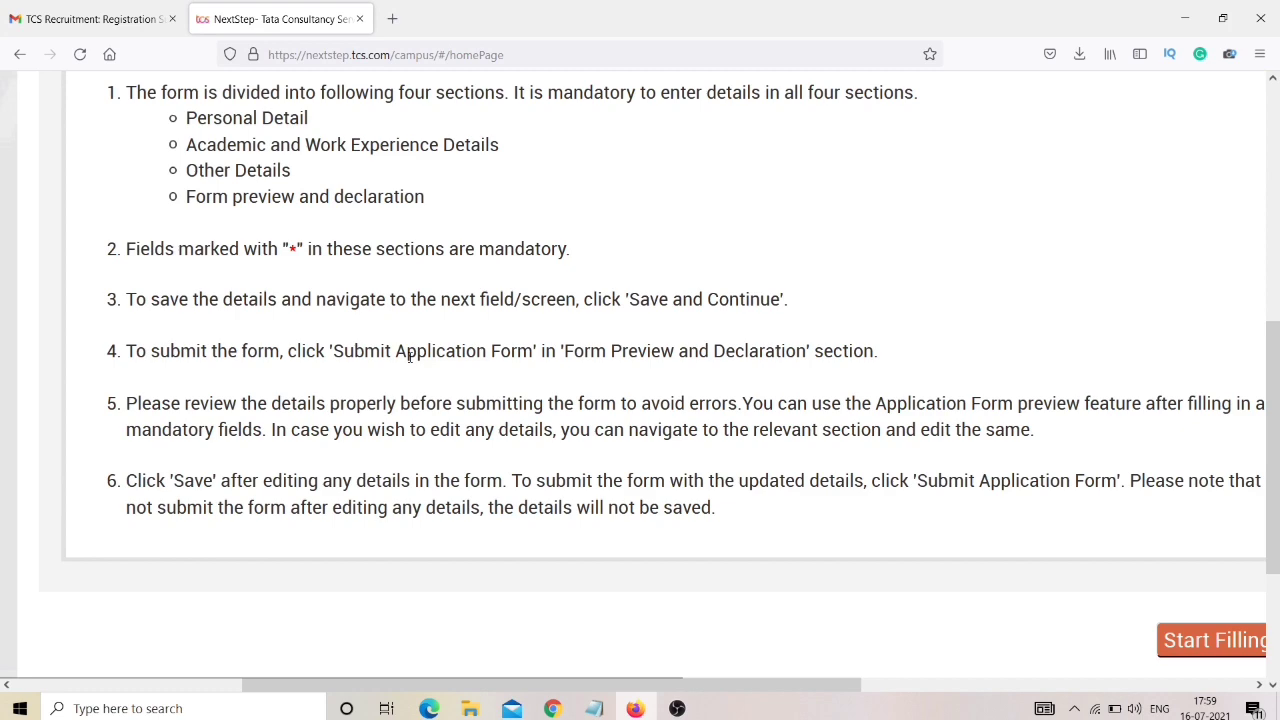
key("ctrl+minus")
key("ctrl+minus")
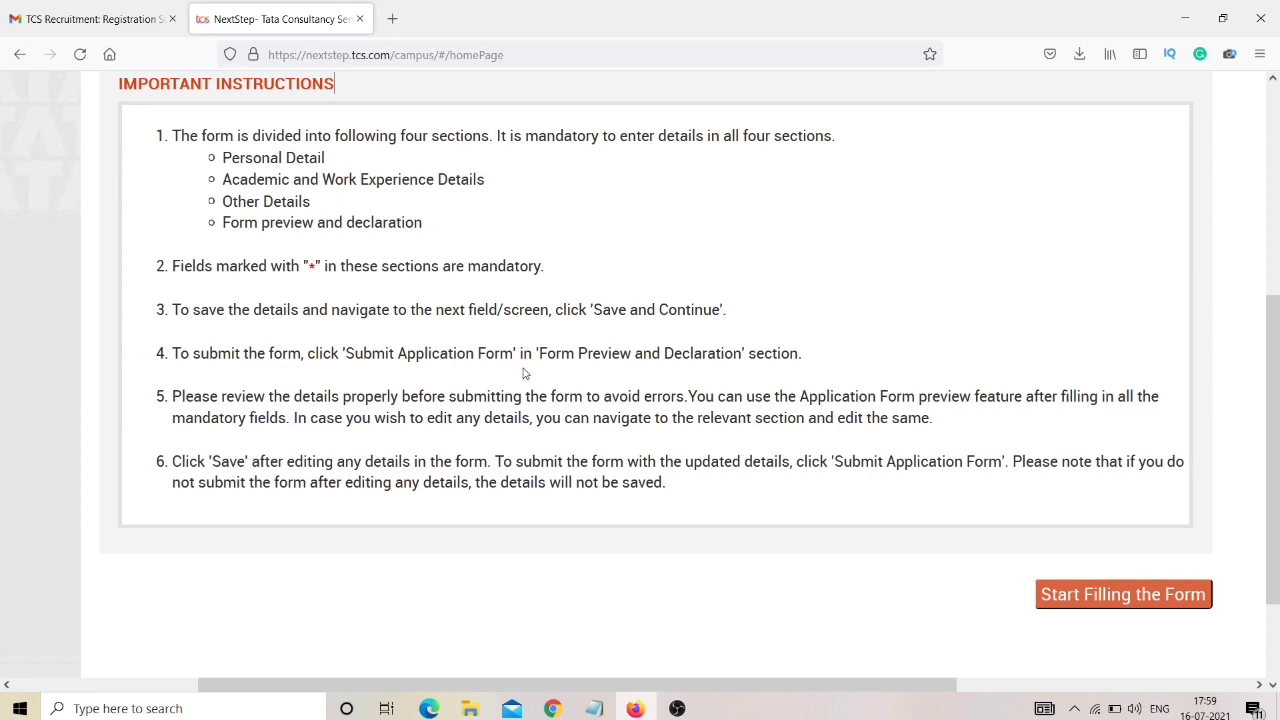
scroll(615, 375, "down", 1)
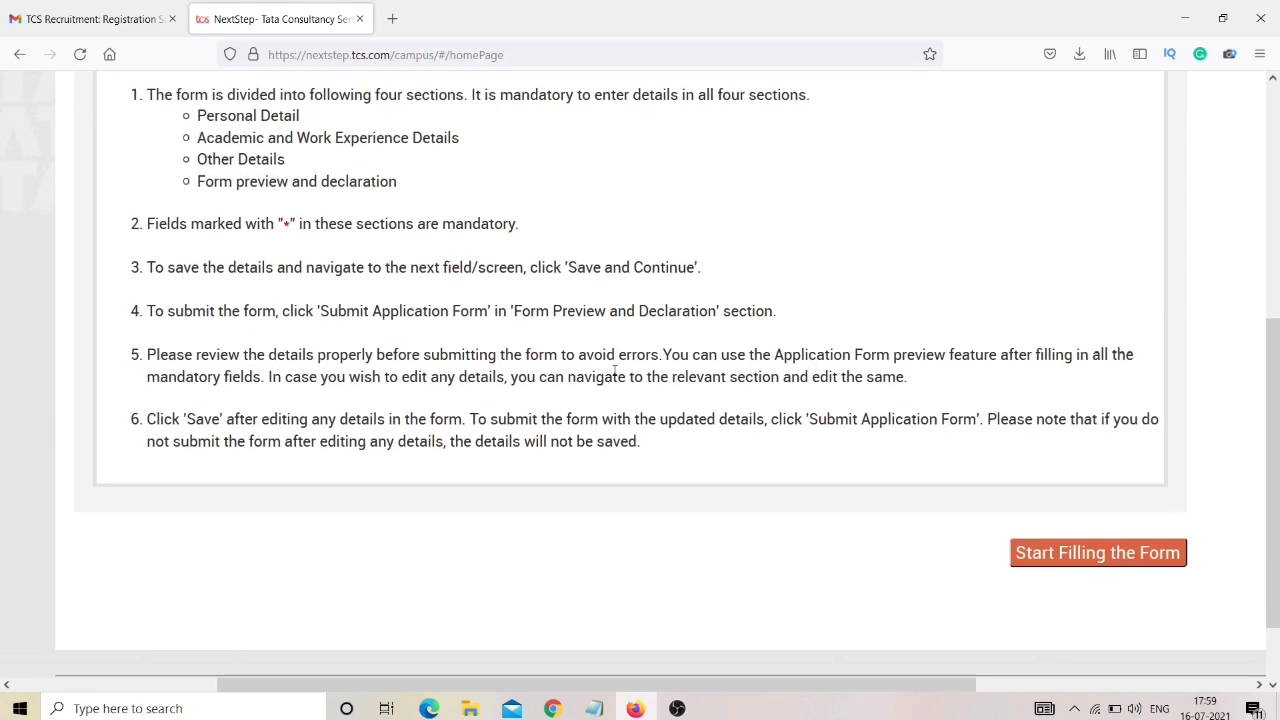
key("ctrl+plus")
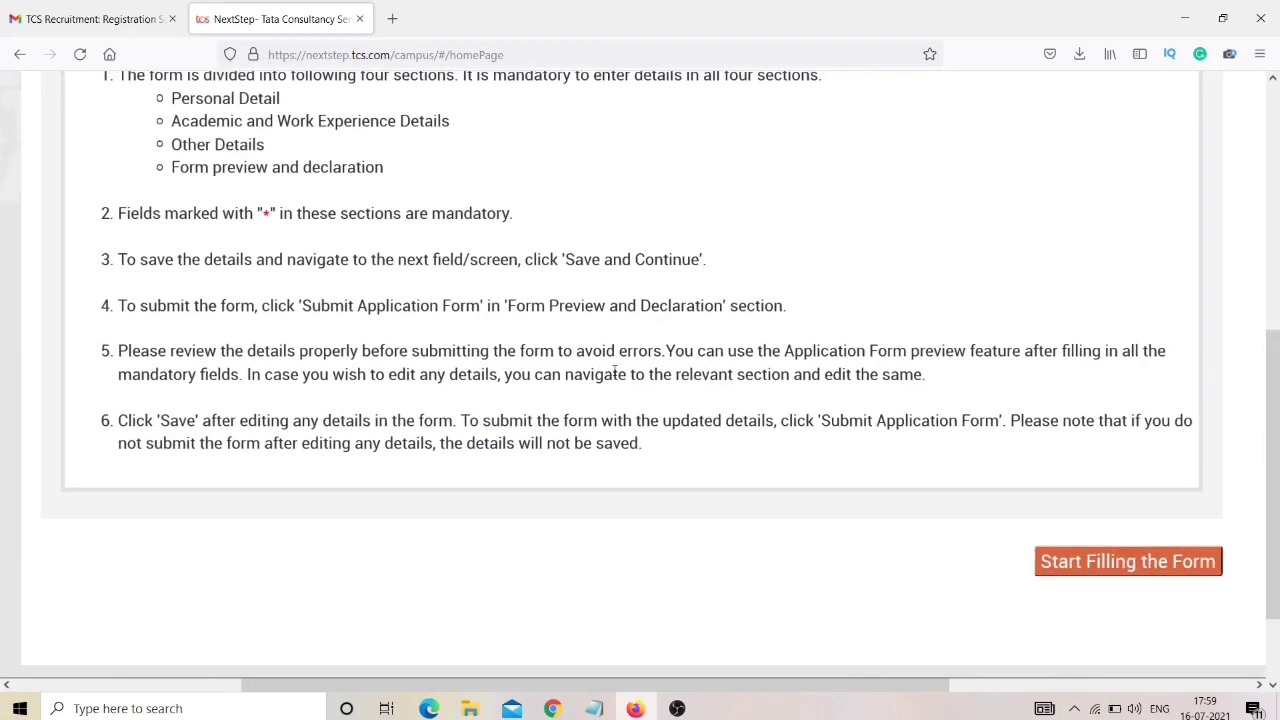
key("ctrl+plus")
key("ctrl+plus")
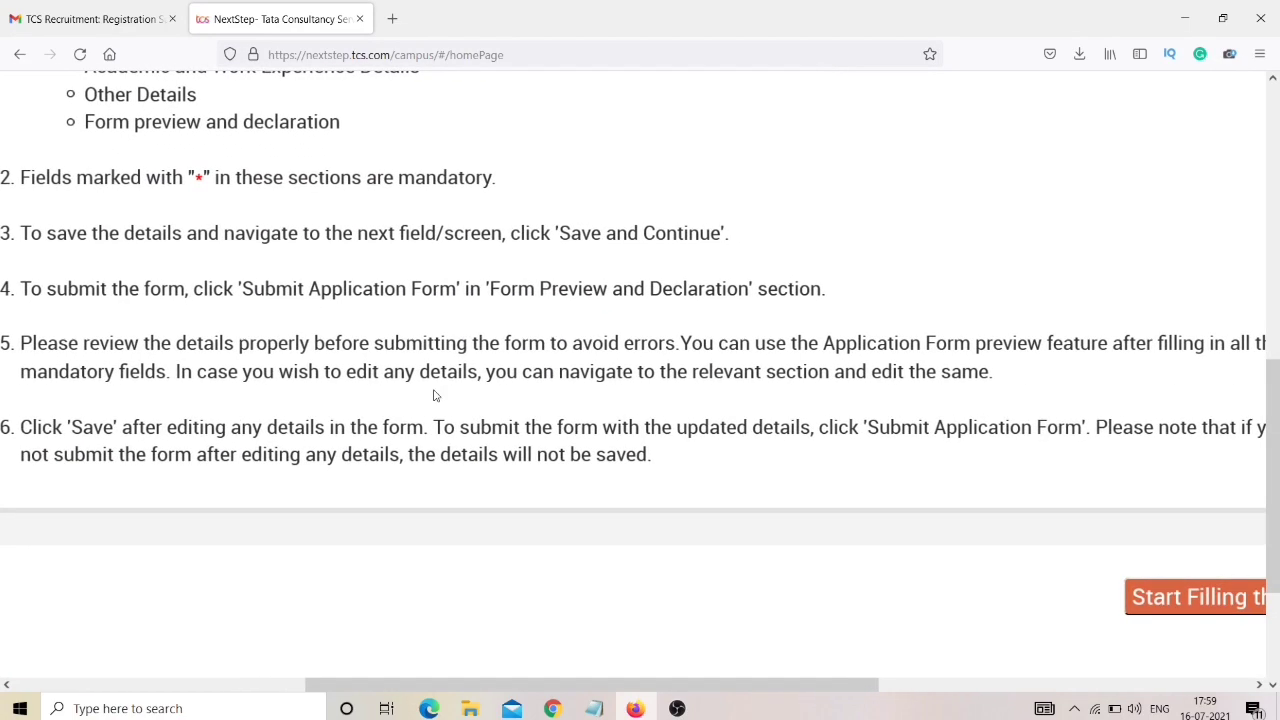
key("ctrl+minus")
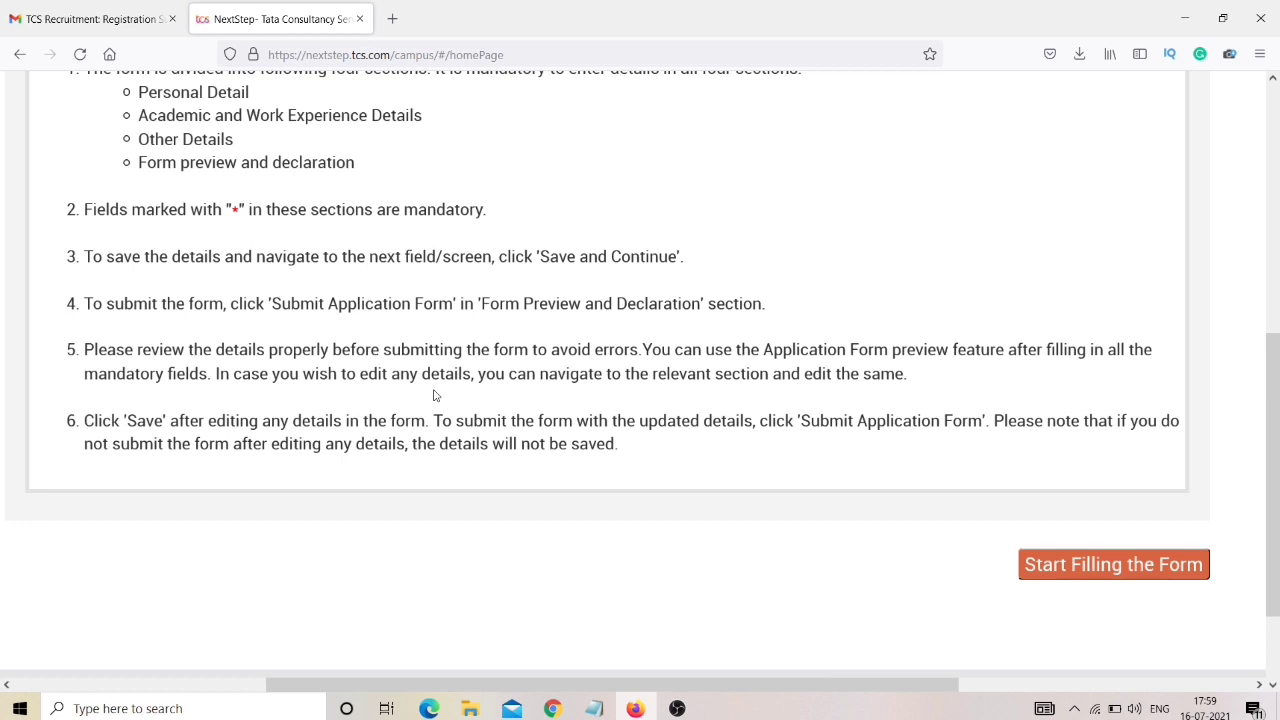
key("ctrl+0")
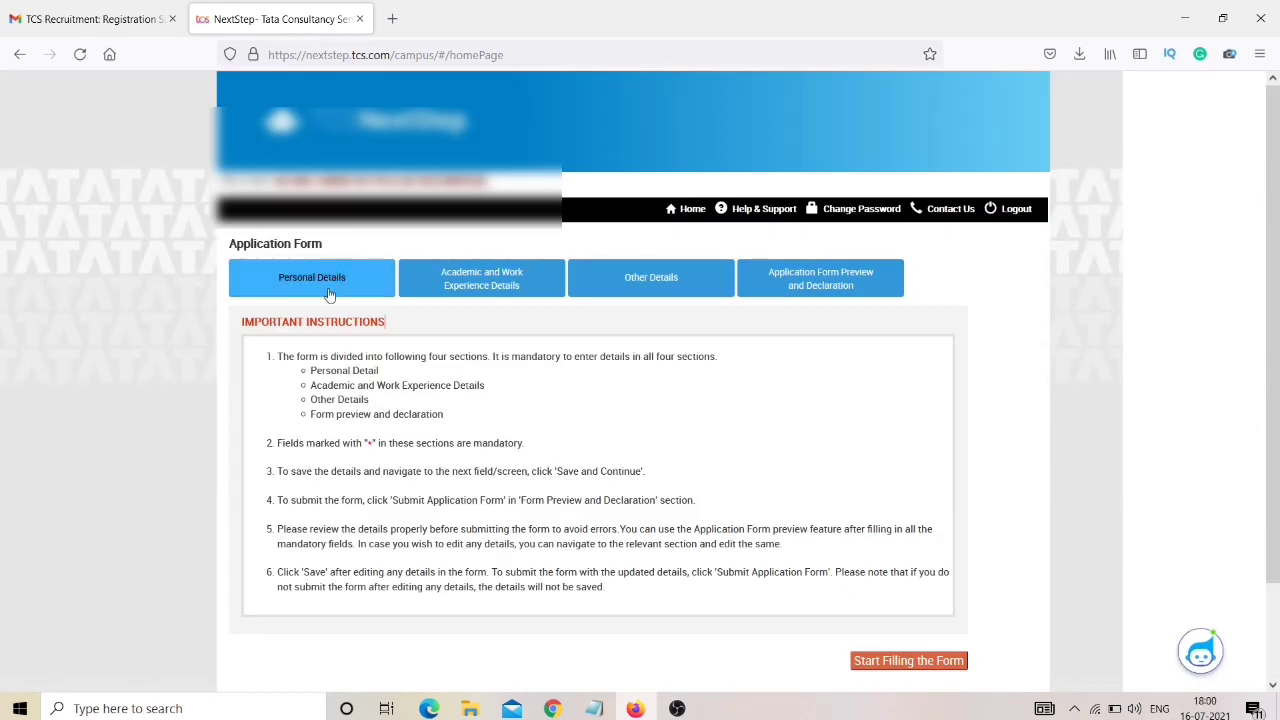
left_click(331, 290)
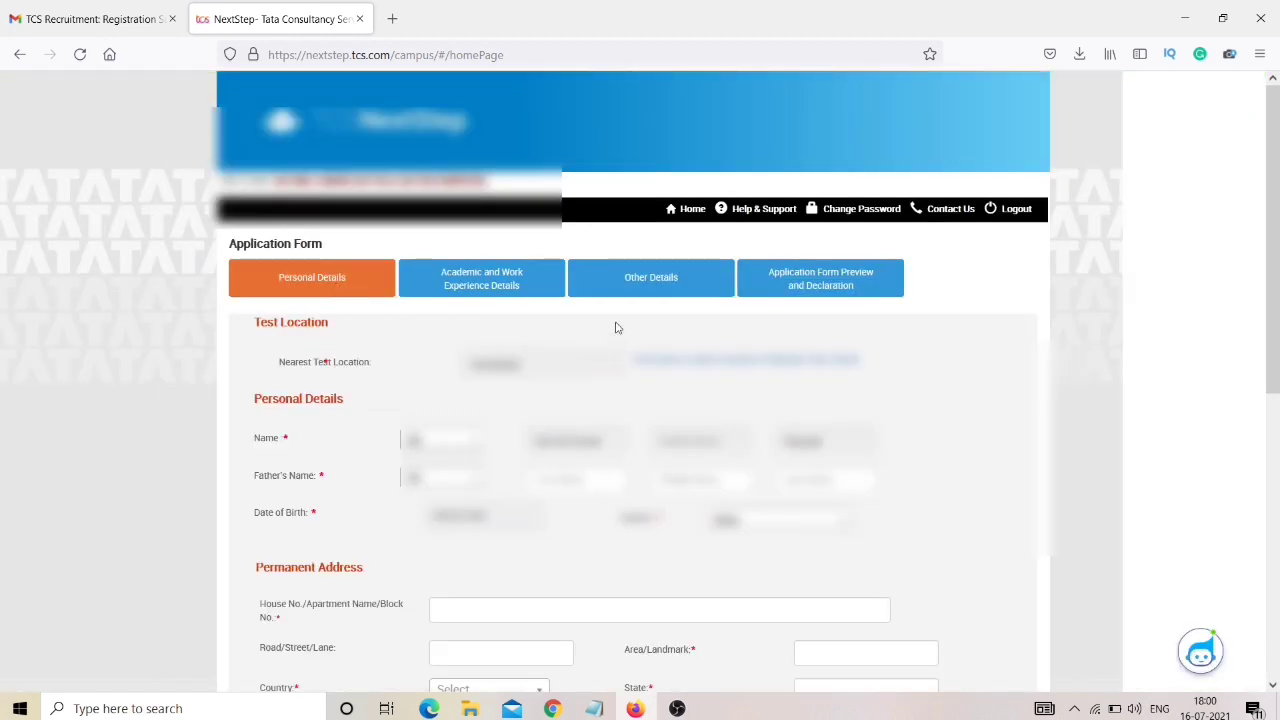
Enlarge the form and enter the father's name with title Mr.
key("ctrl+plus")
key("ctrl+plus")
scroll(616, 328, "down", 2)
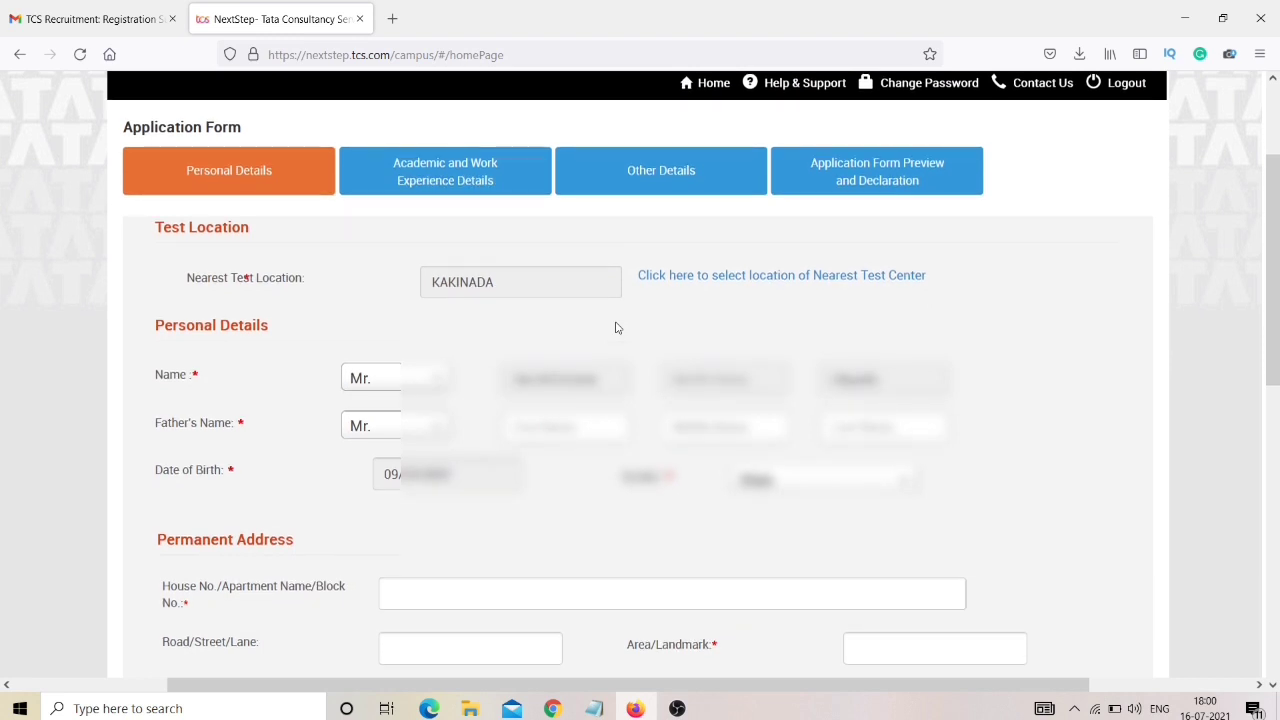
key("ctrl+plus")
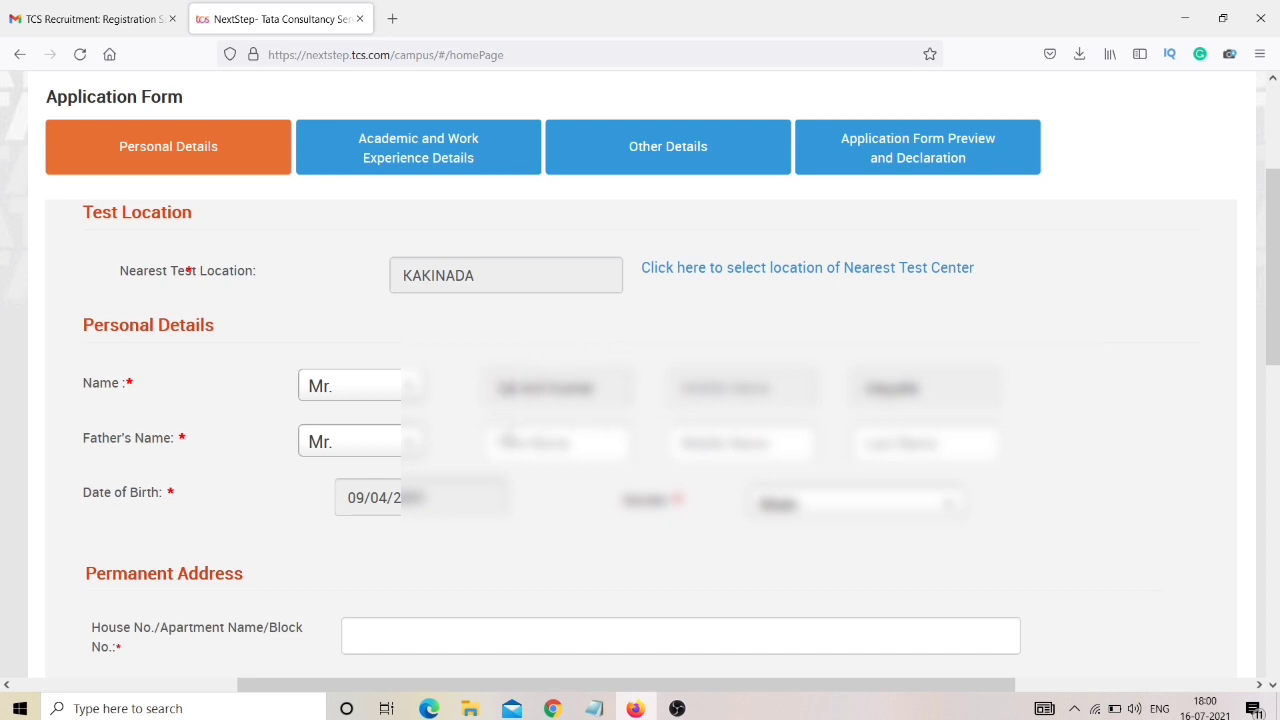
left_click(384, 451)
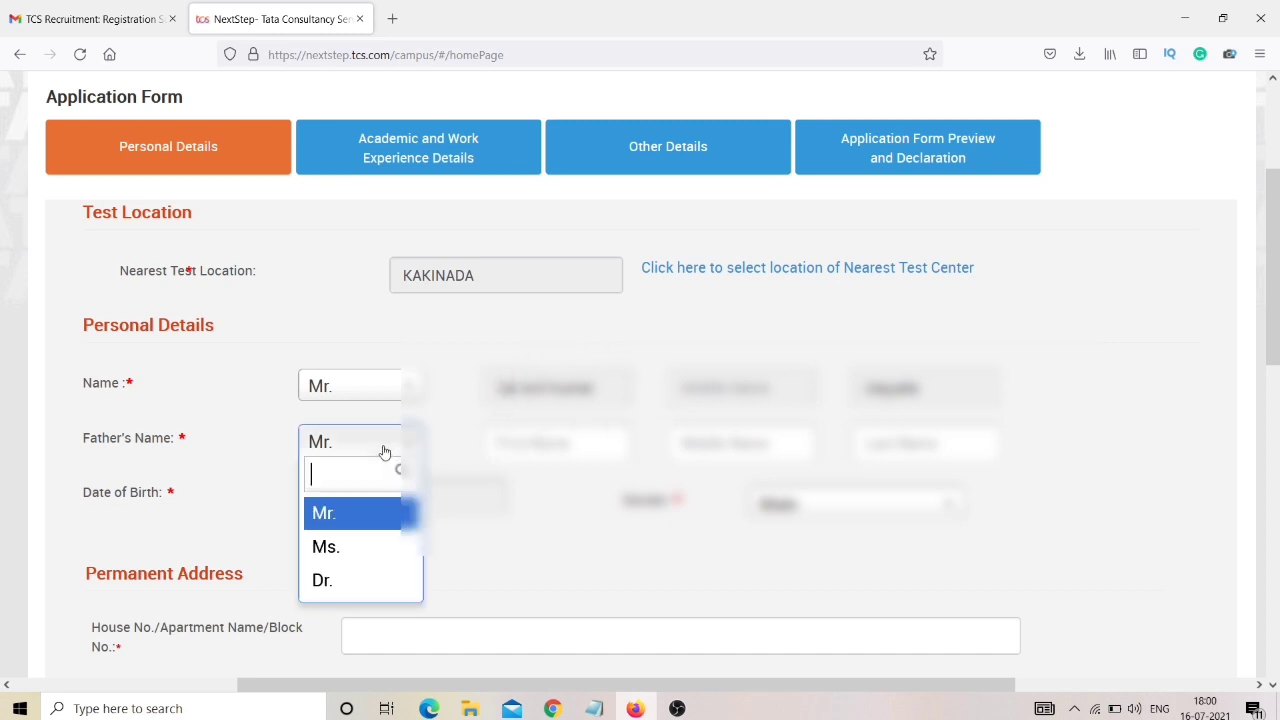
left_click(376, 515)
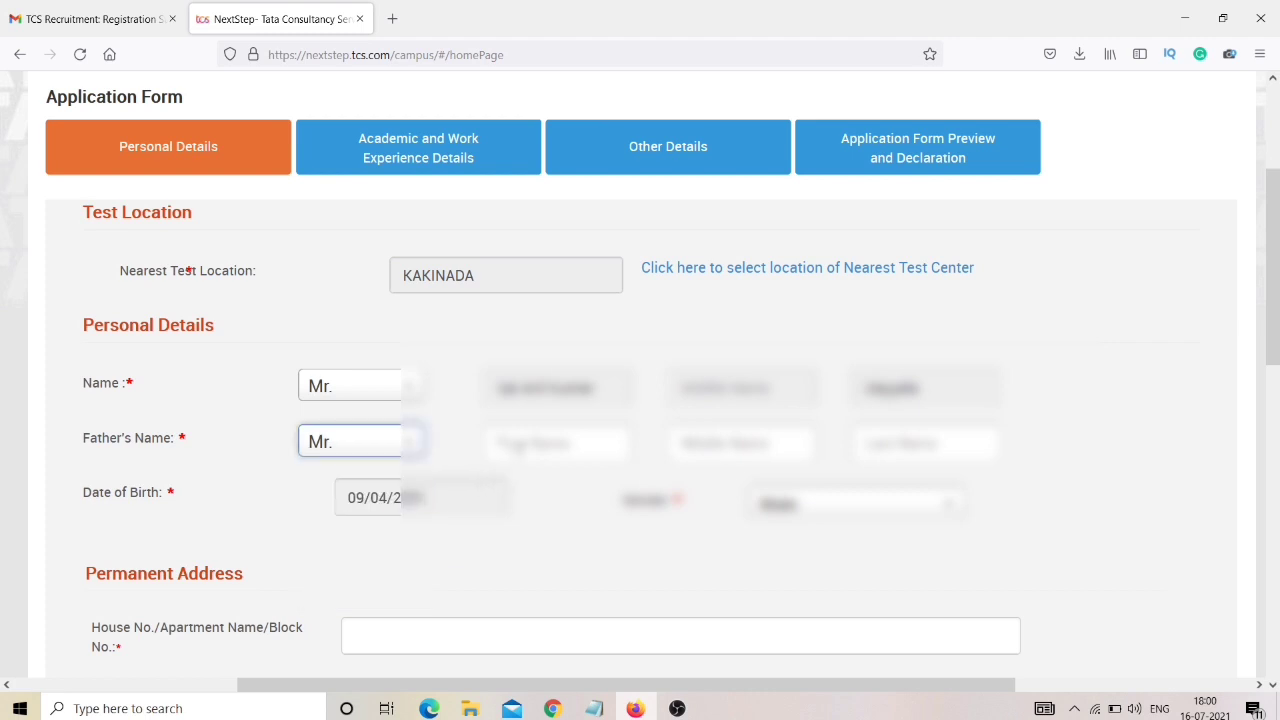
left_click(556, 443)
type("Ra")
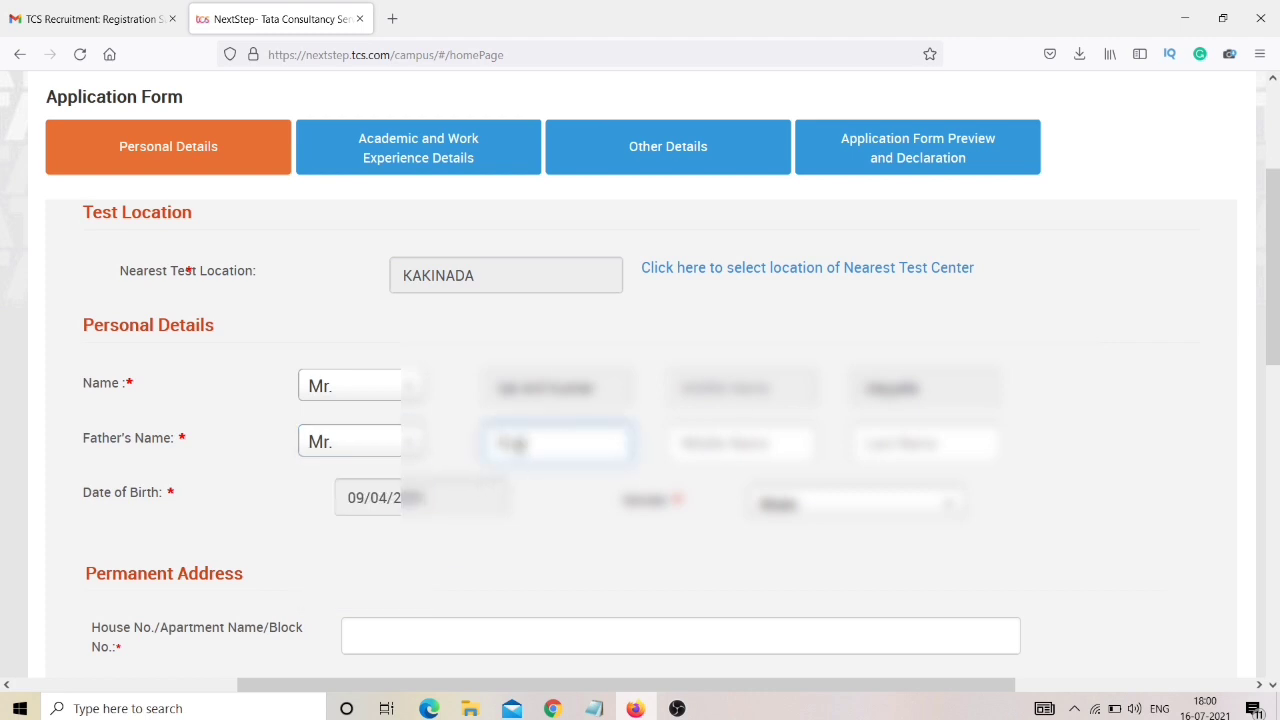
type("mesh")
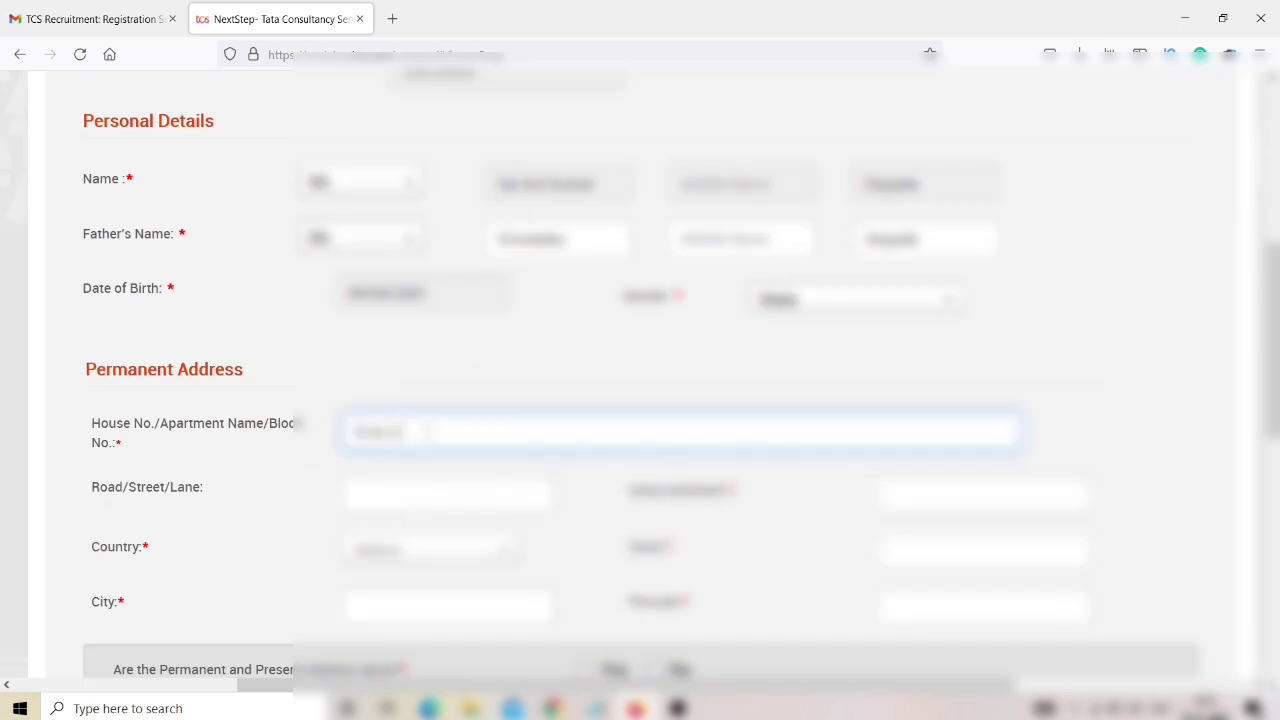
Enter the permanent address house number and road, and mark the present address as the same.
type("12")
left_click(390, 500)
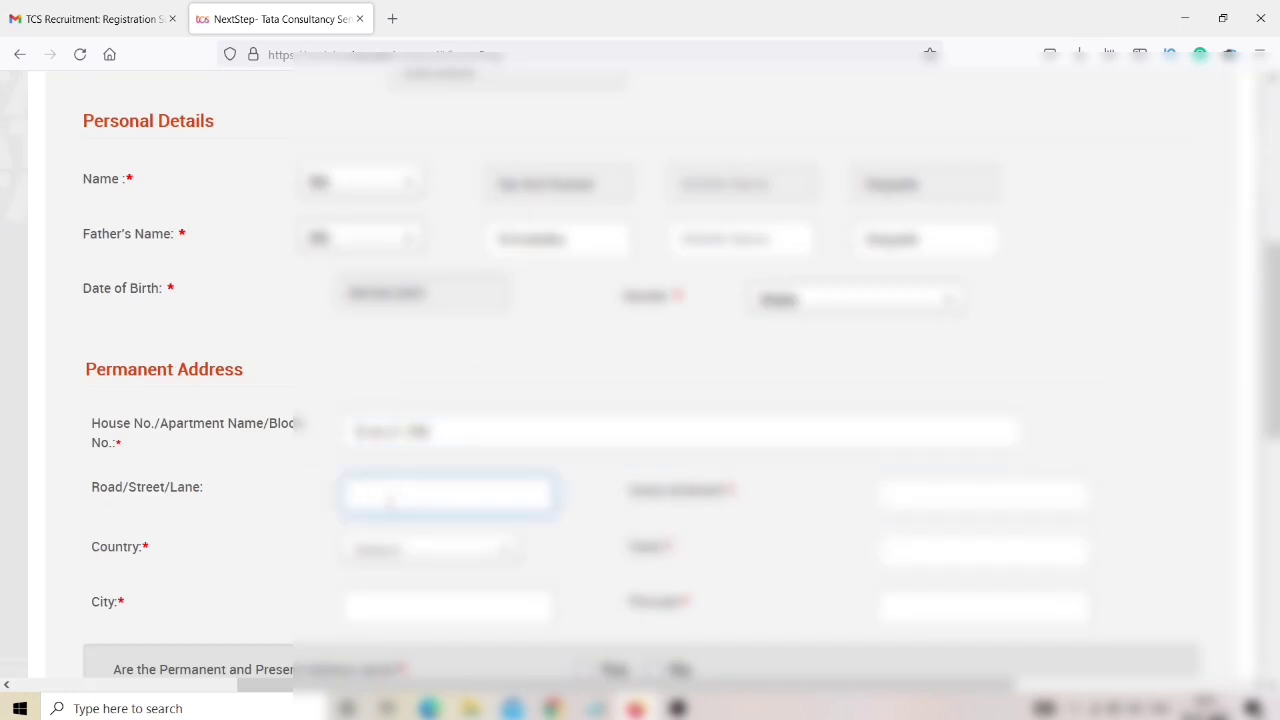
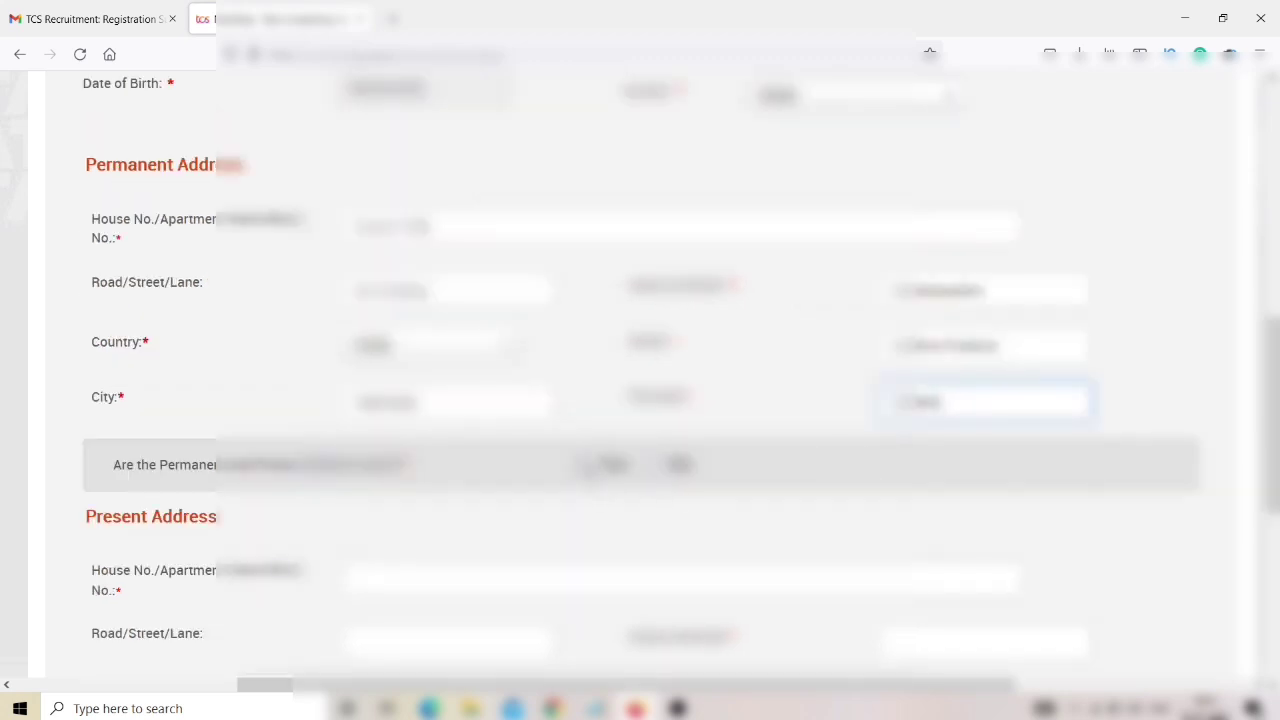
left_click(584, 464)
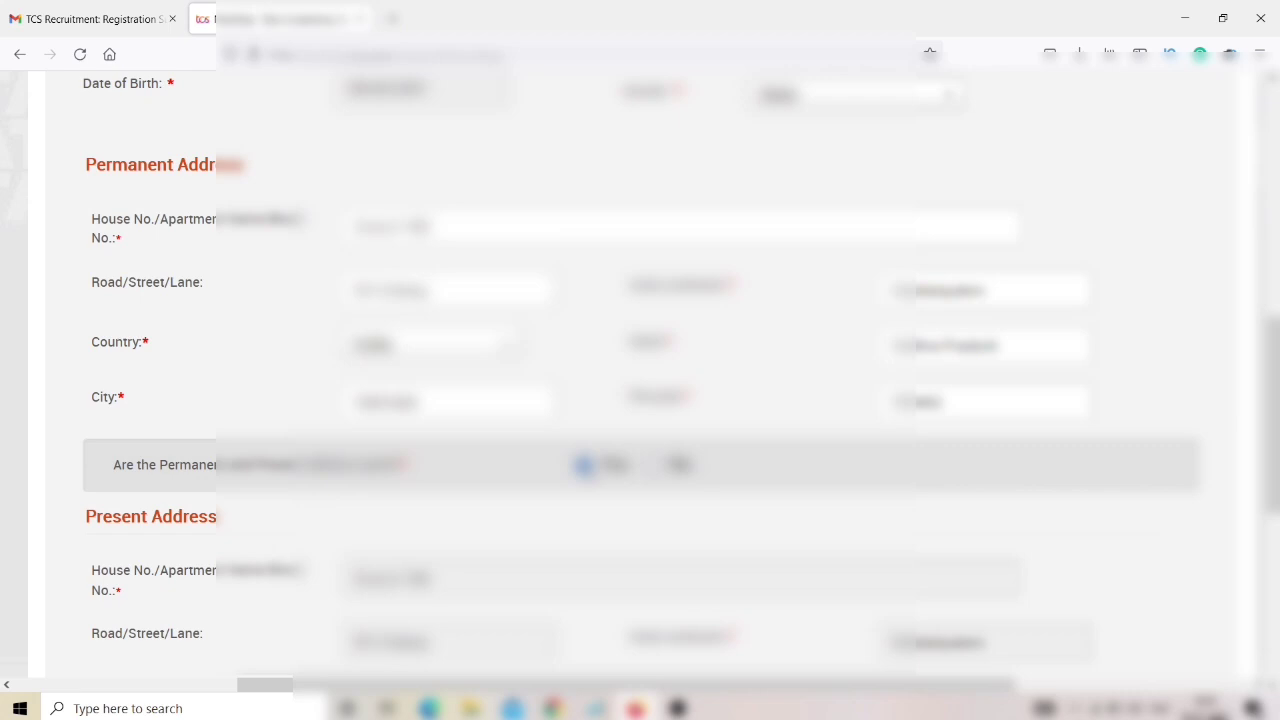
Fill in the alternate email ID and the alternate phone number with its country code.
scroll(590, 473, "down", 1)
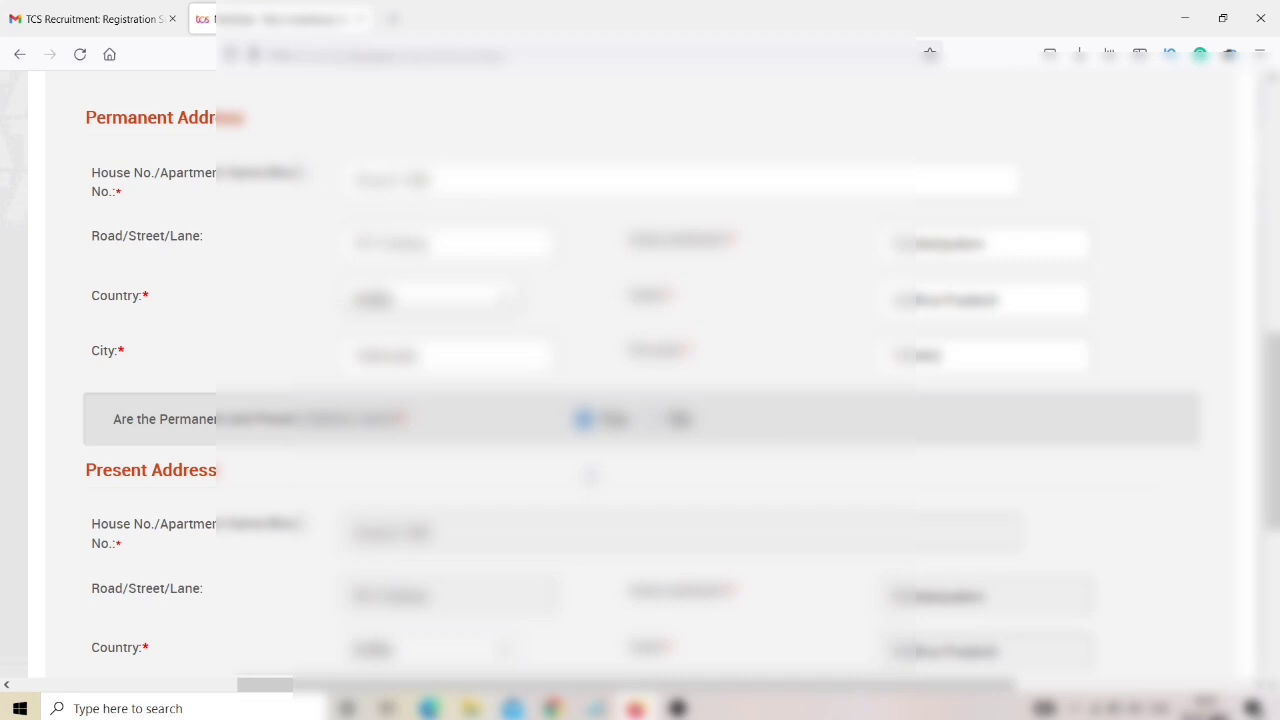
key("Tab")
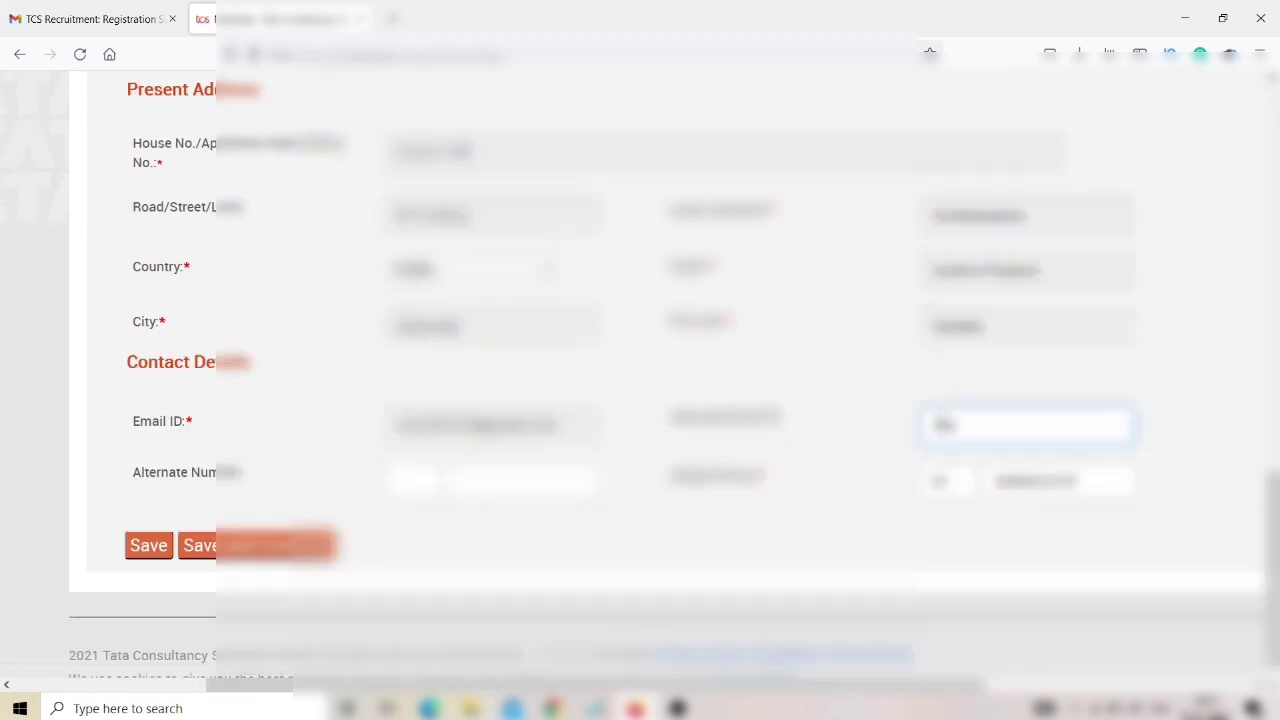
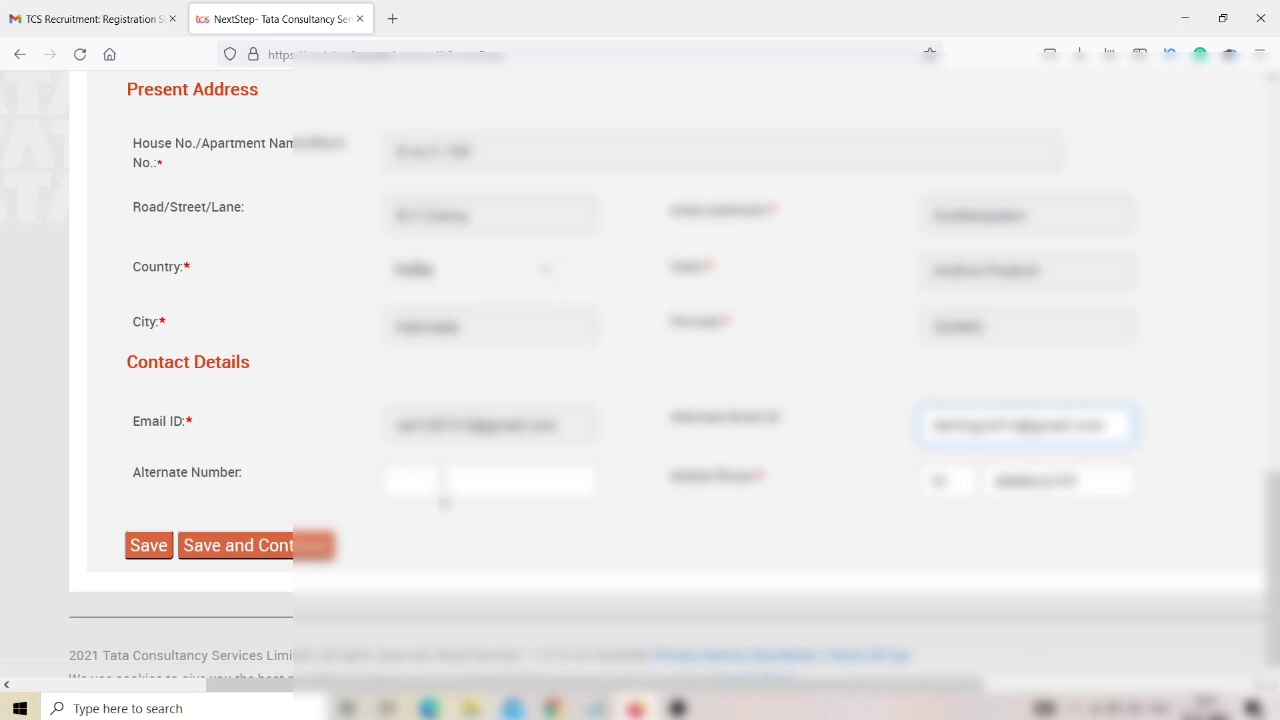
left_click(420, 482)
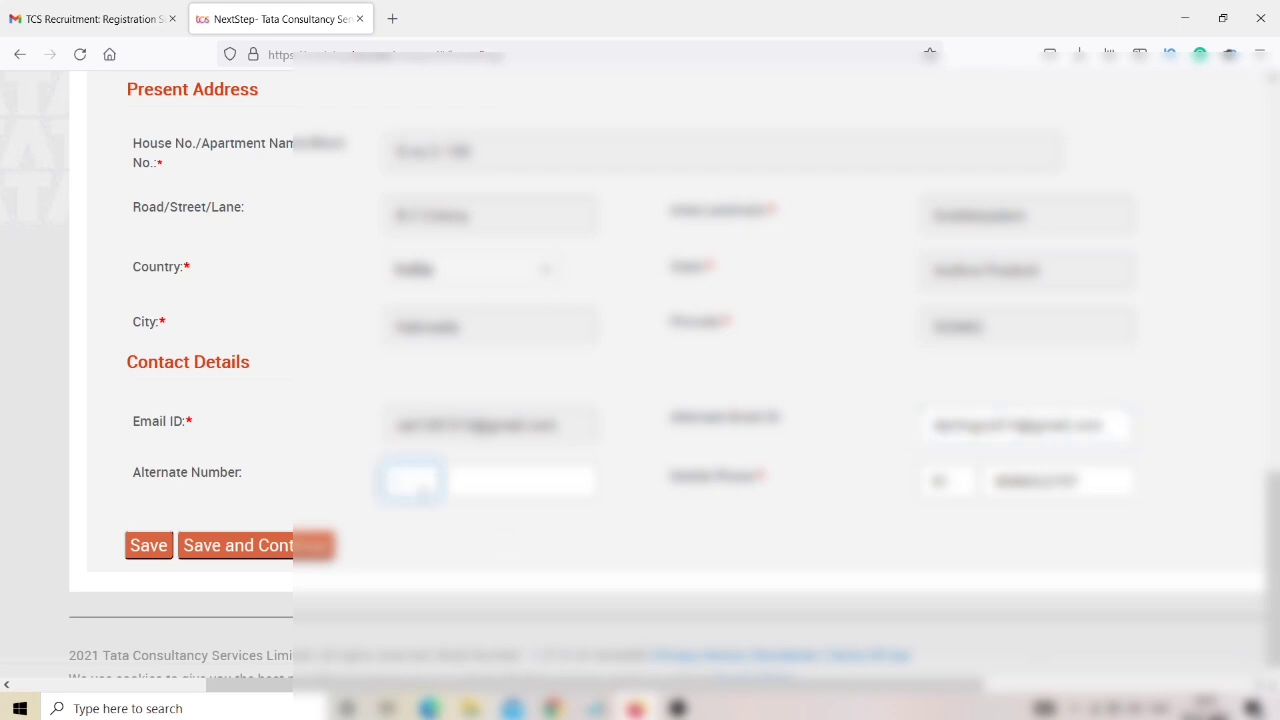
type("91")
left_click(456, 484)
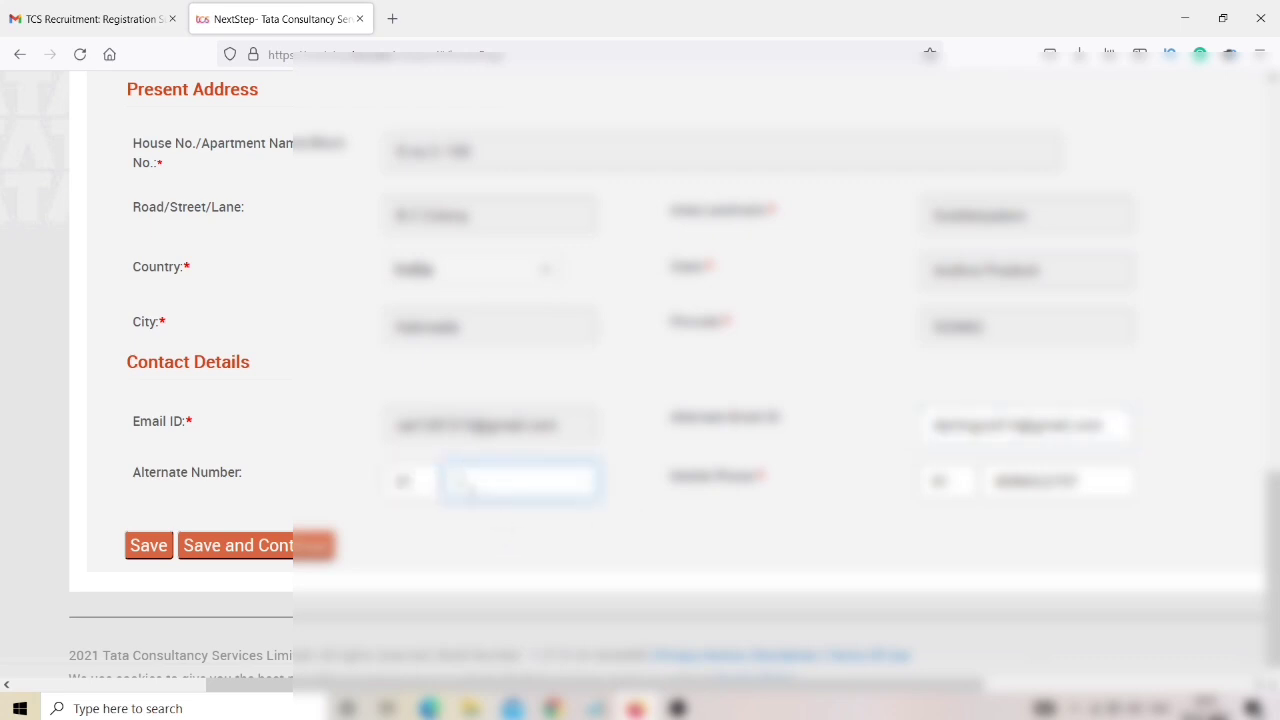
type("1234567890")
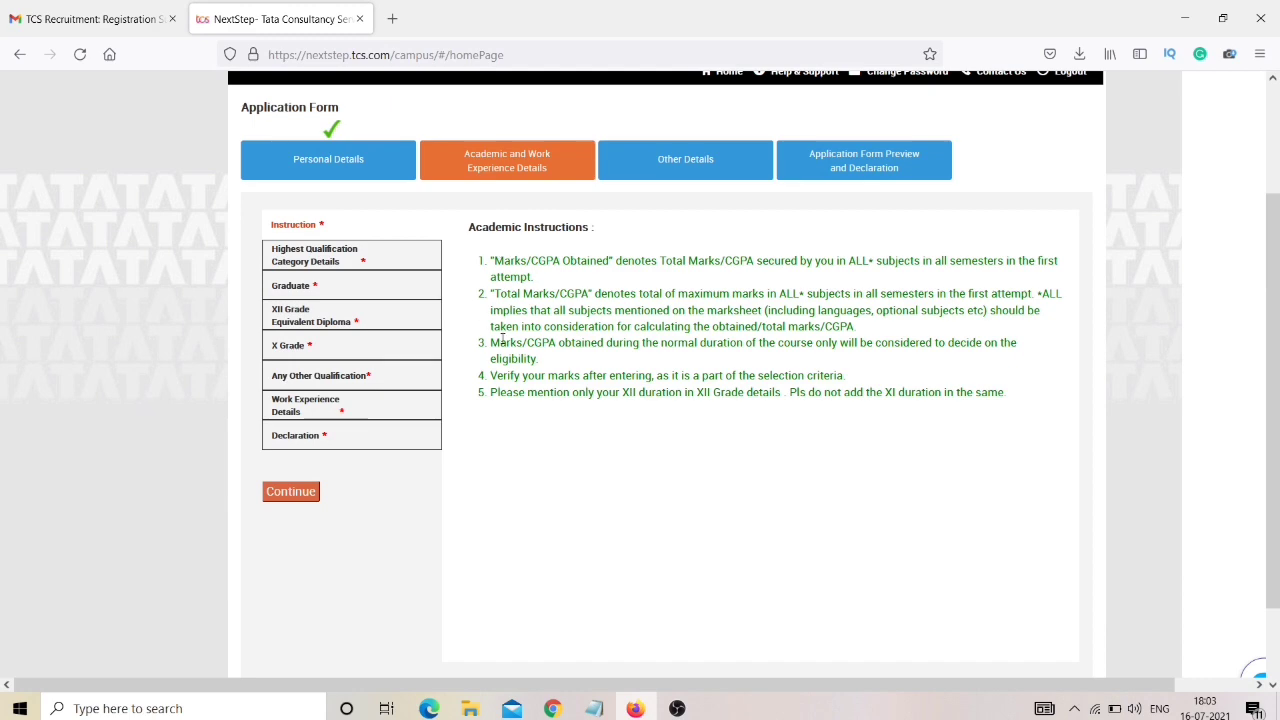
key("ctrl+plus")
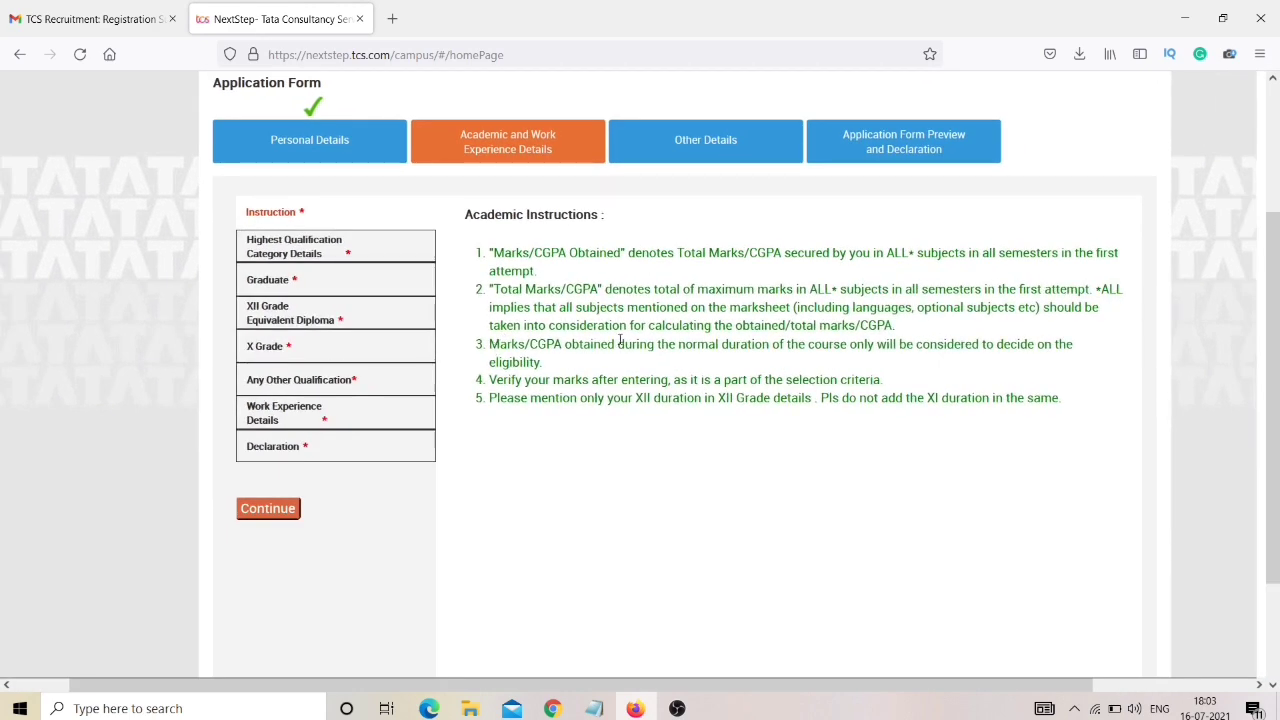
key("ctrl+plus")
key("ctrl+plus")
key("ctrl+plus")
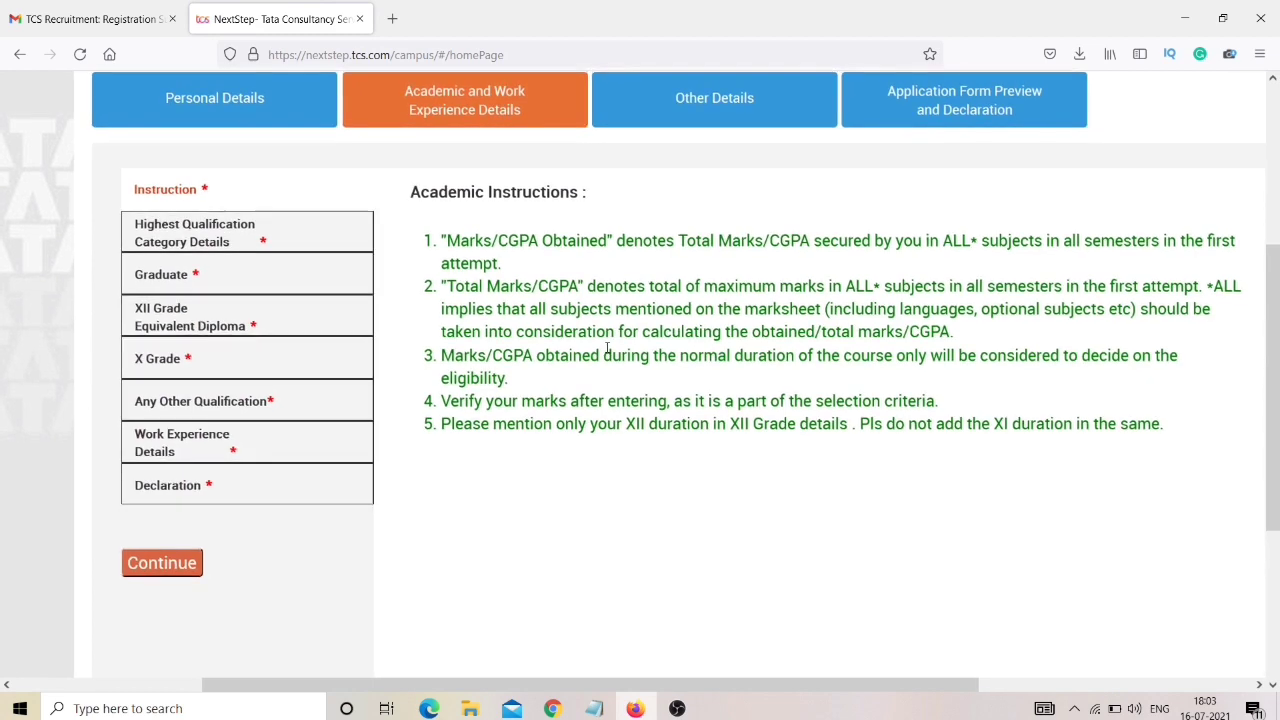
key("ctrl+plus")
key("ctrl+plus")
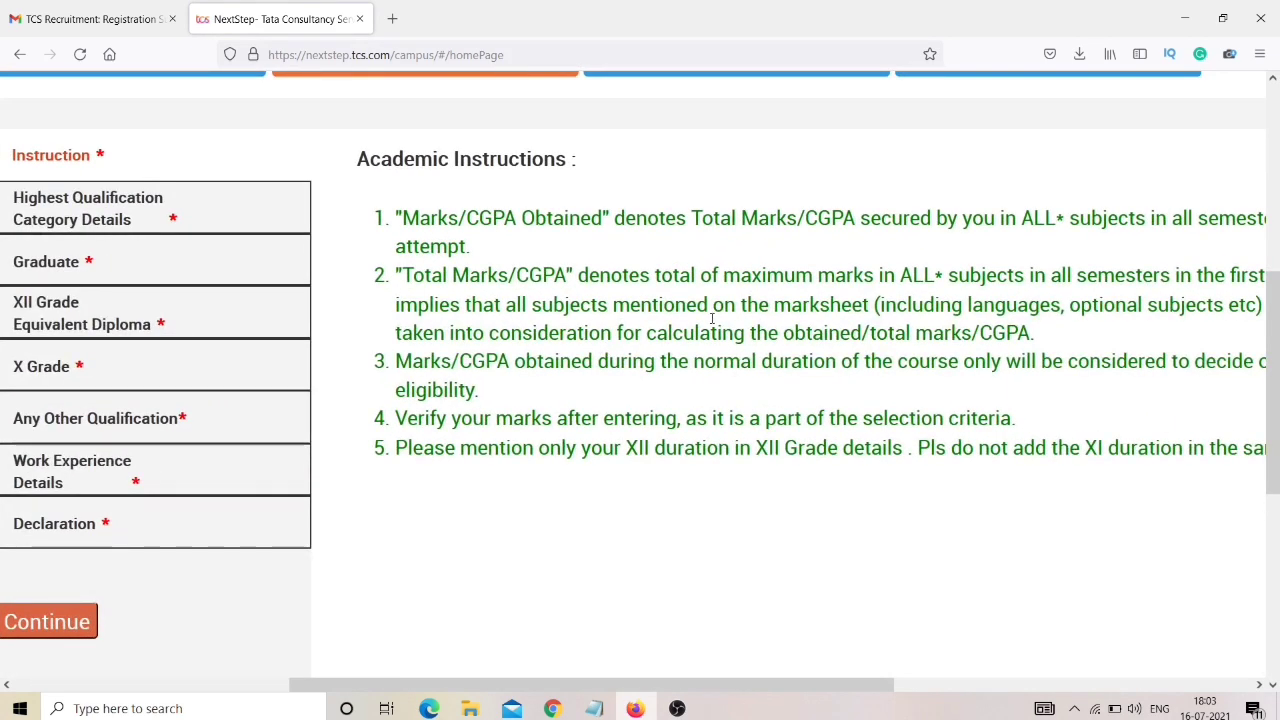
scroll(716, 314, "right", 3)
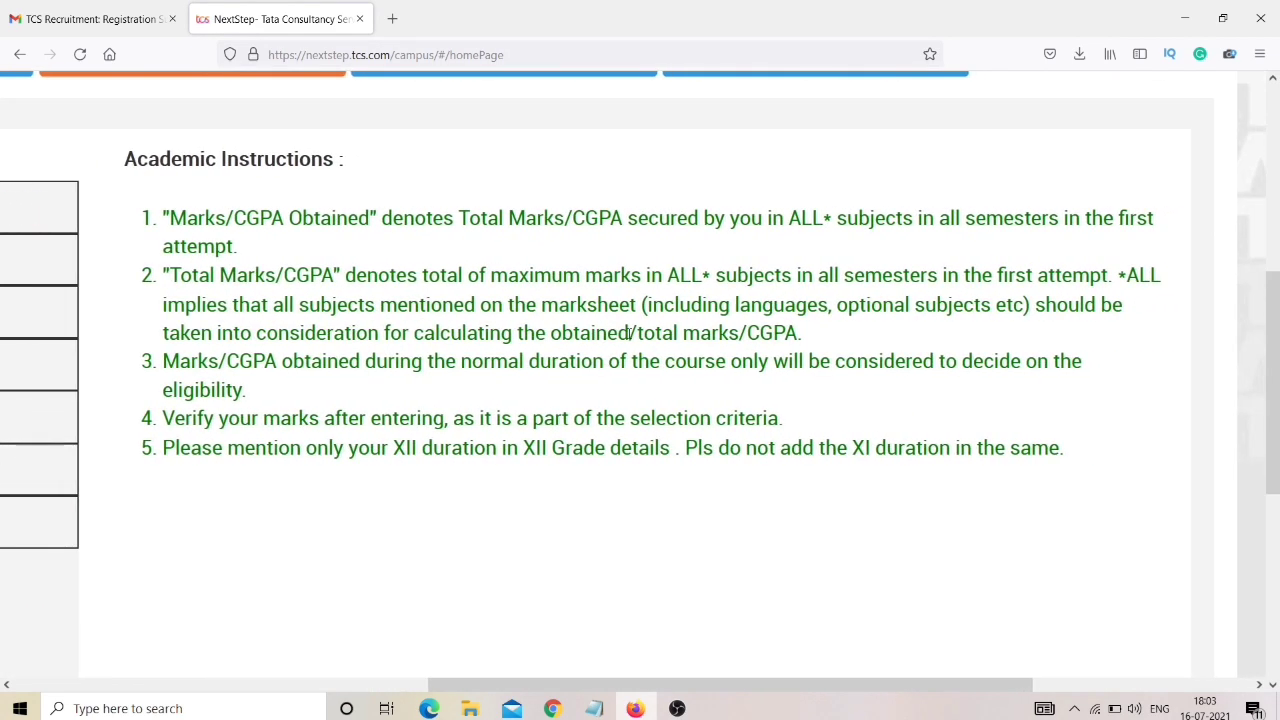
left_click_drag(163, 218, 688, 251)
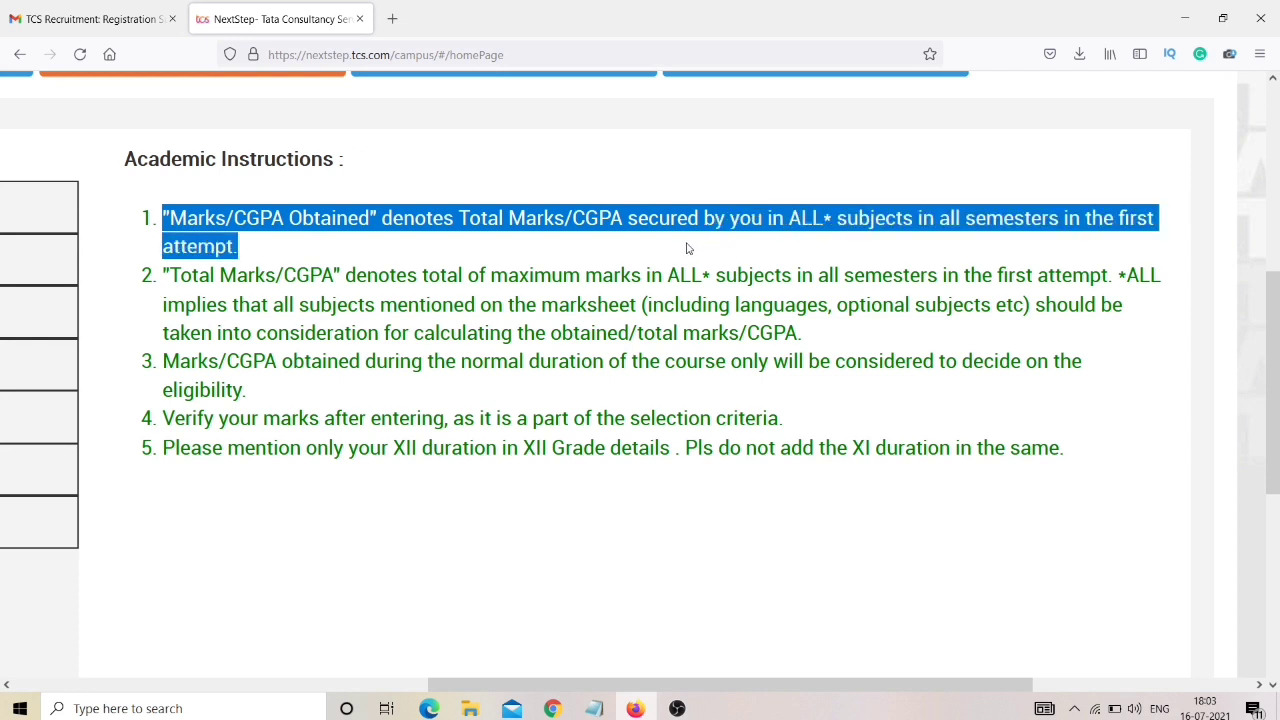
left_click(684, 252)
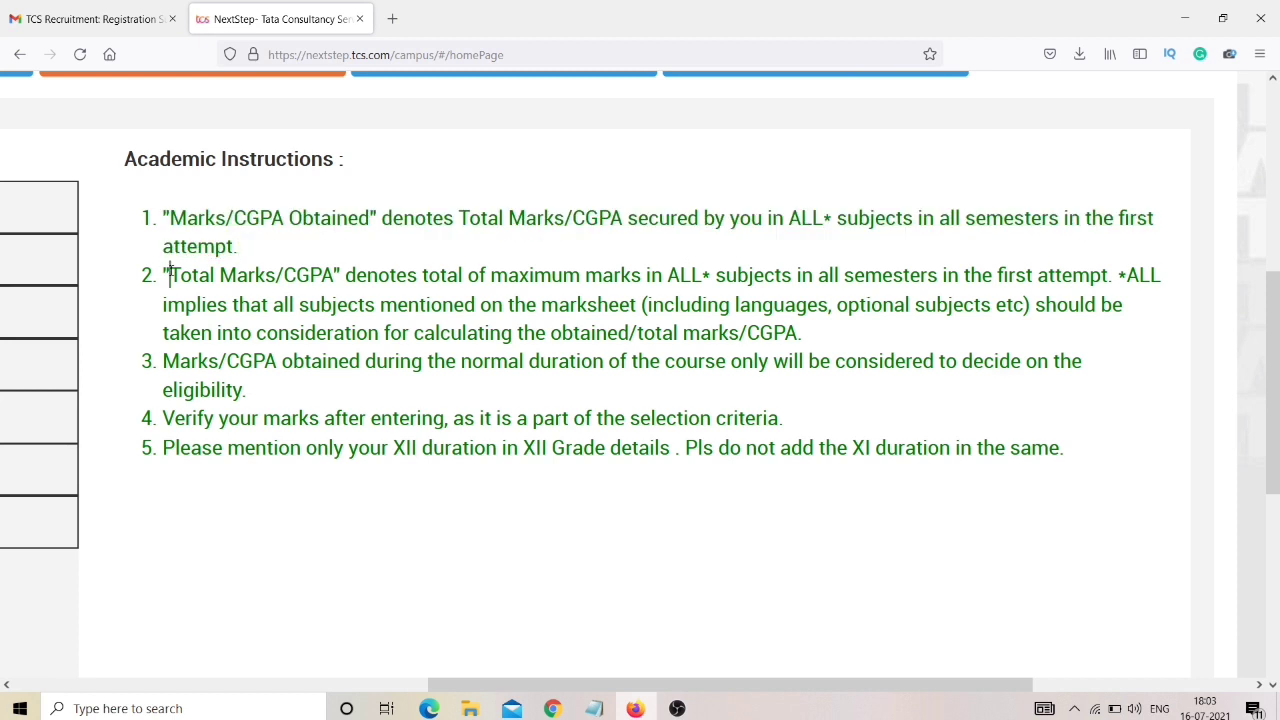
left_click_drag(170, 274, 845, 278)
key("ctrl+0")
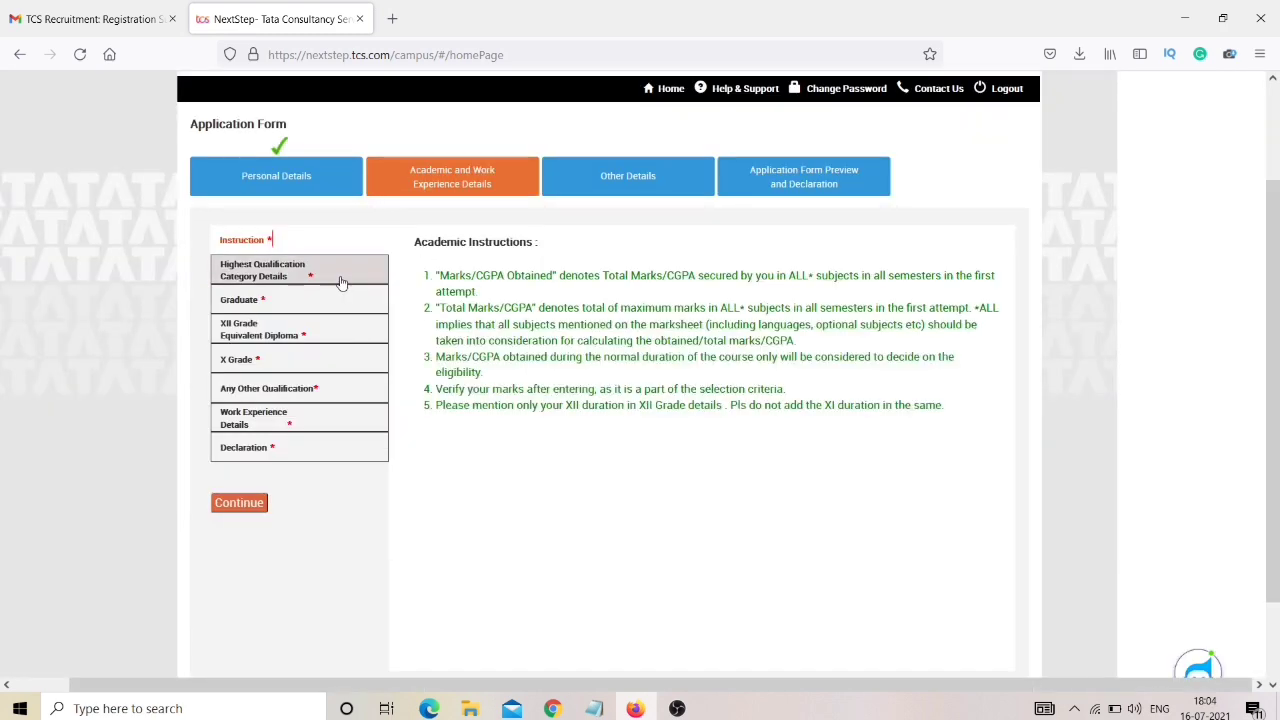
Under Highest Qualification Category Details, set the institute to Vellore Institute of Technology.
left_click(340, 282)
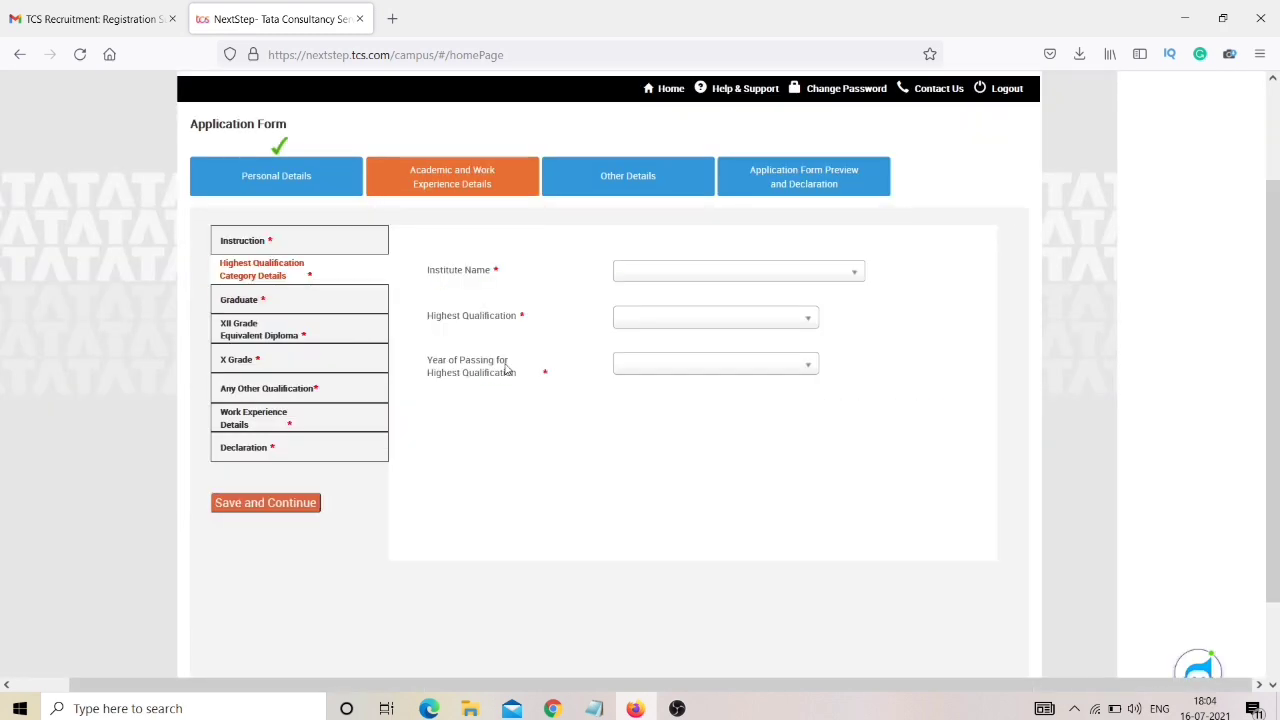
left_click(634, 272)
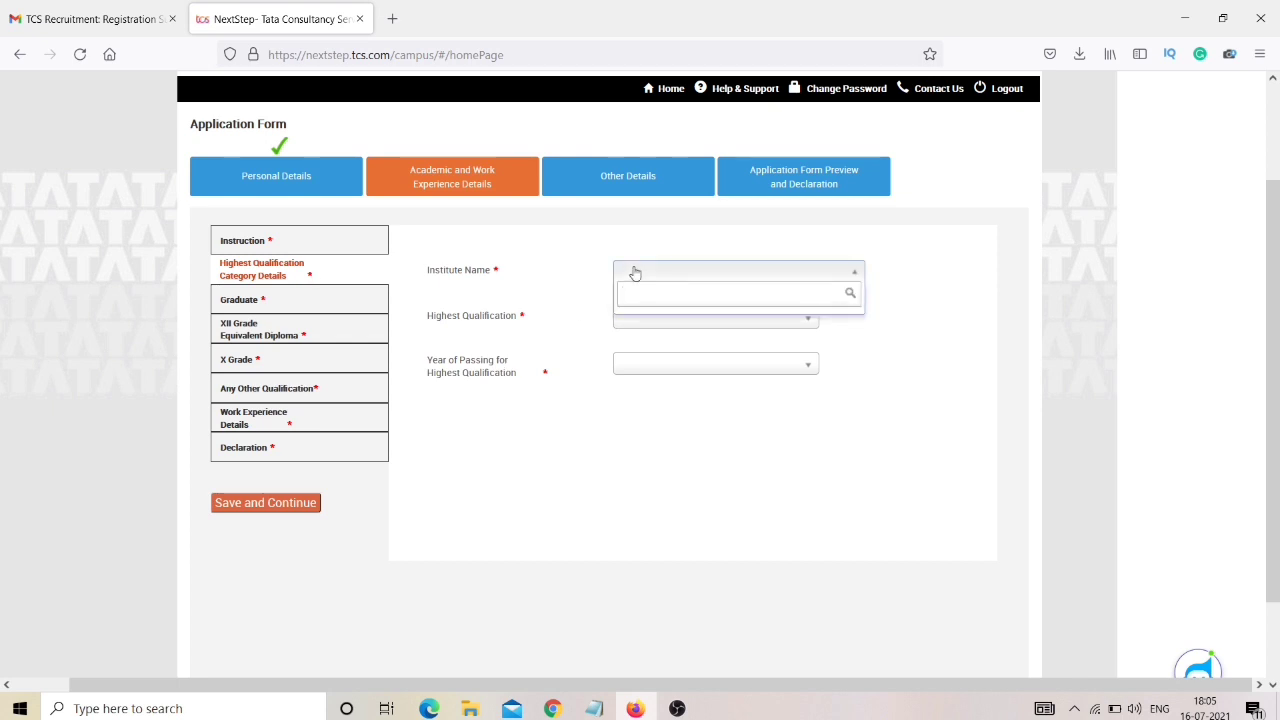
type("Vello")
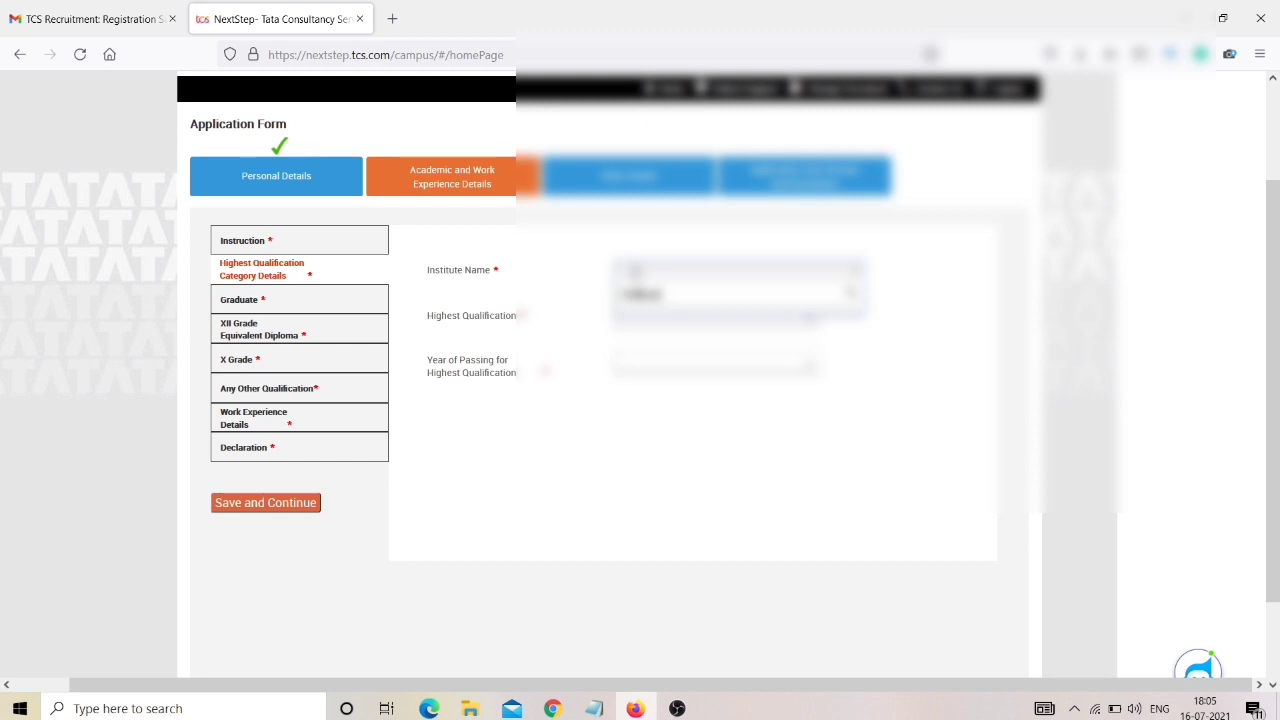
type("re Institute of")
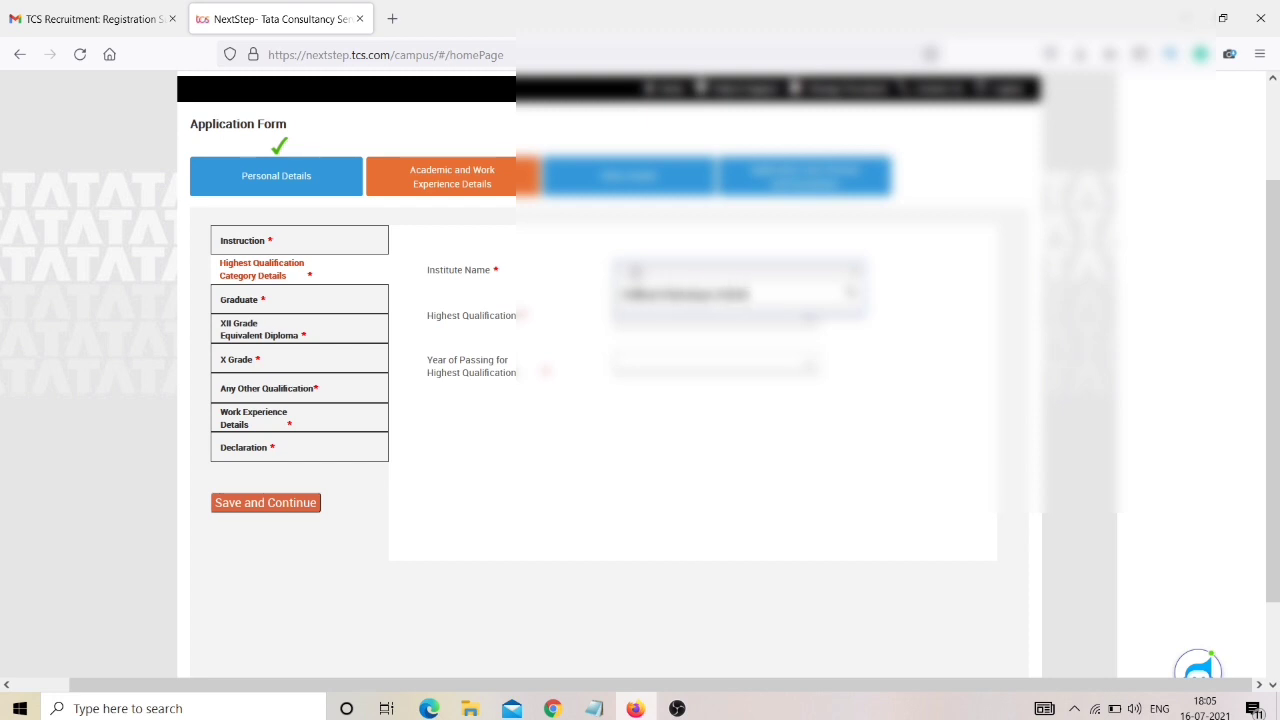
type(" Tech")
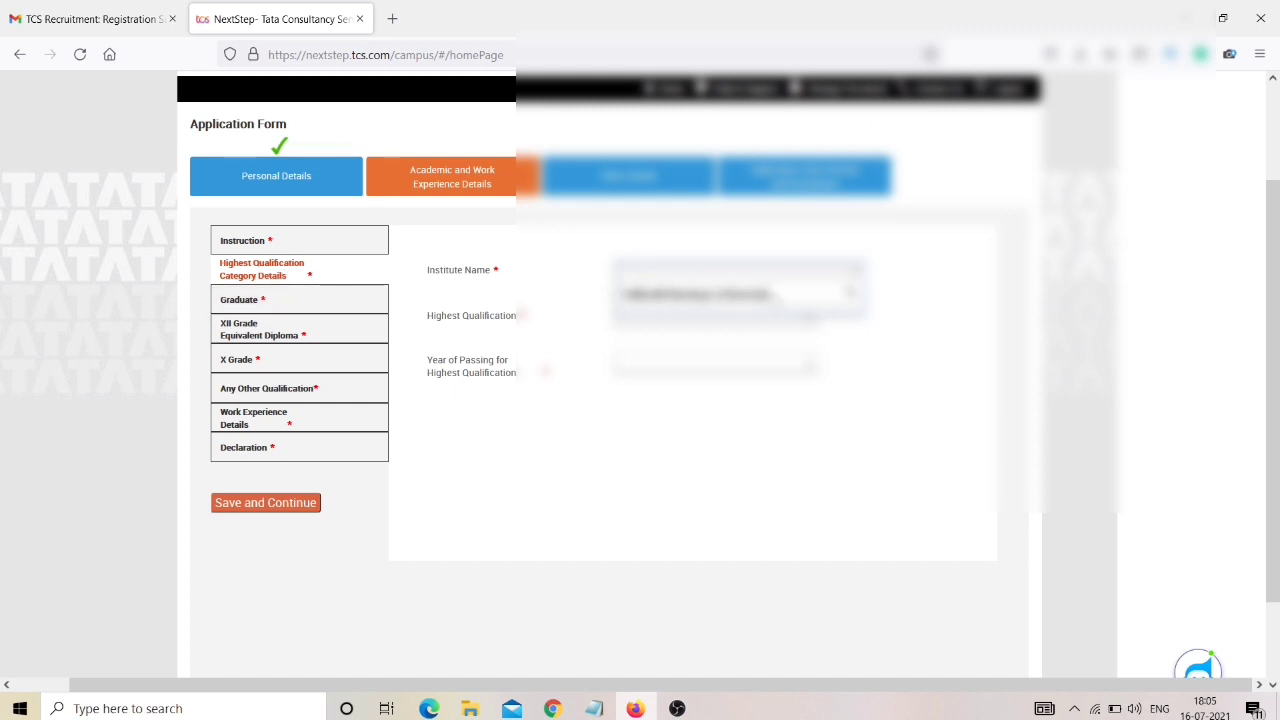
left_click(916, 356)
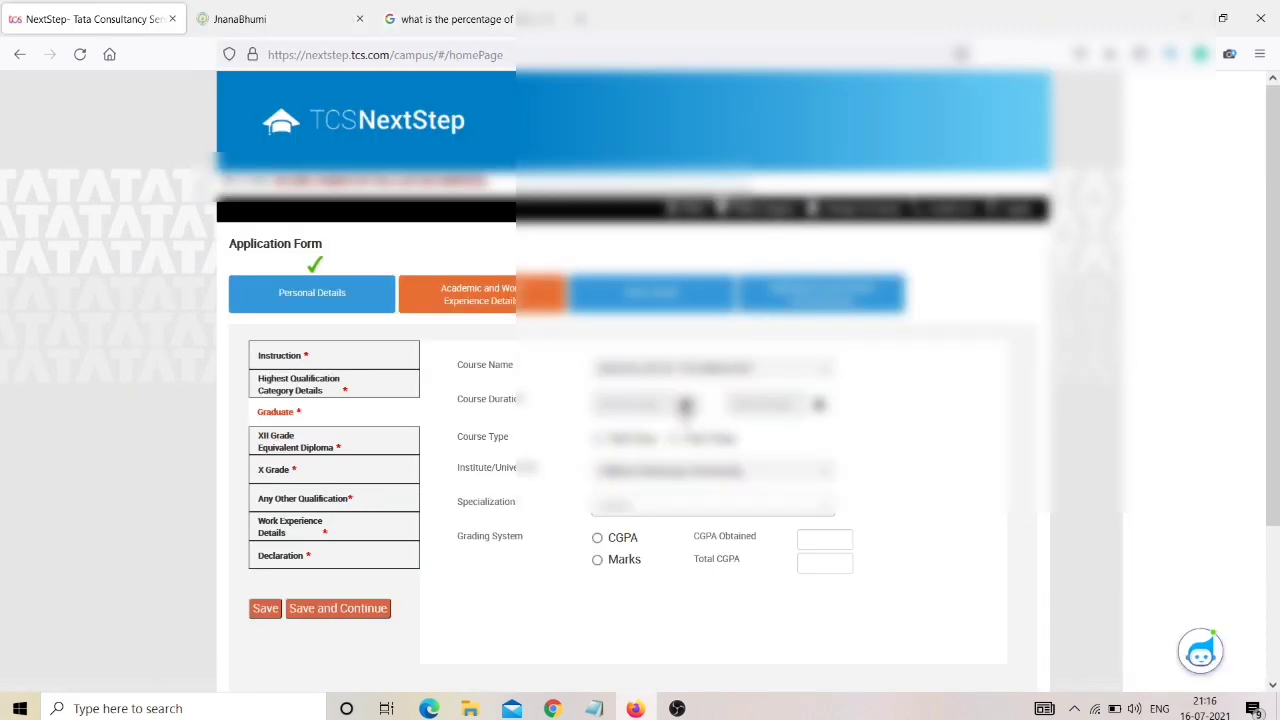
Set the graduate course start date to a day in July 2018.
left_click(640, 404)
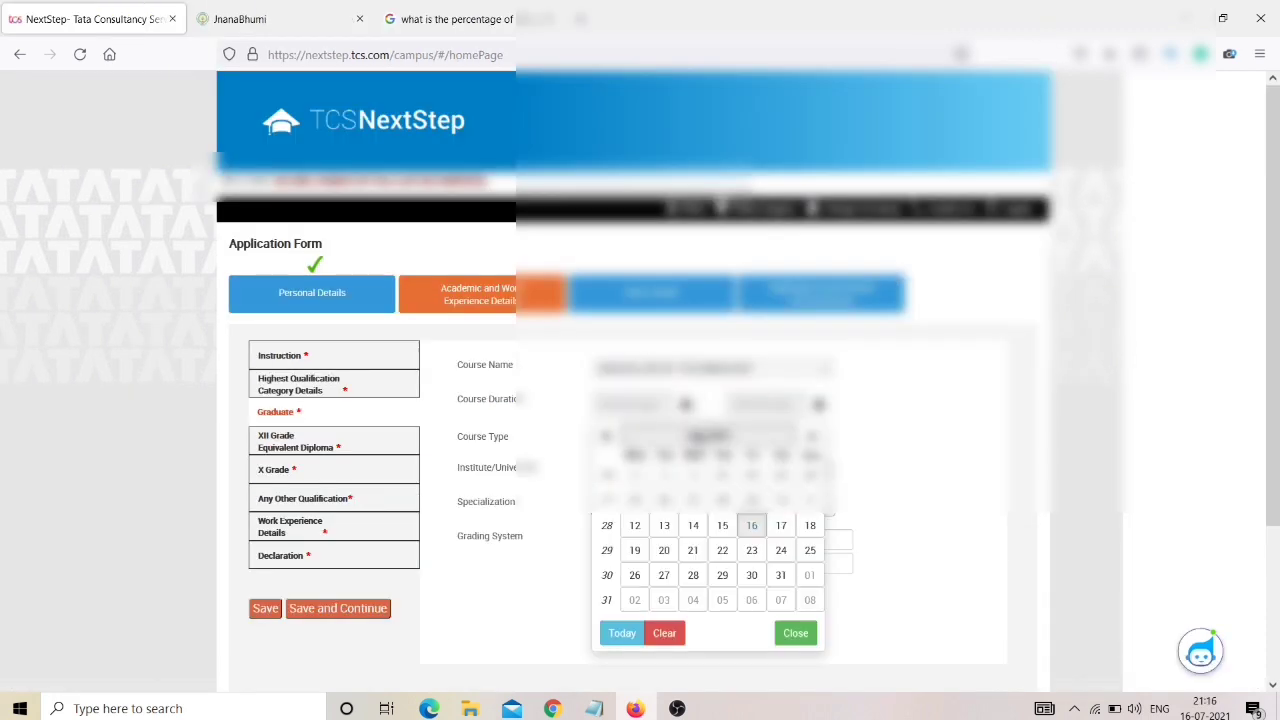
left_click(703, 424)
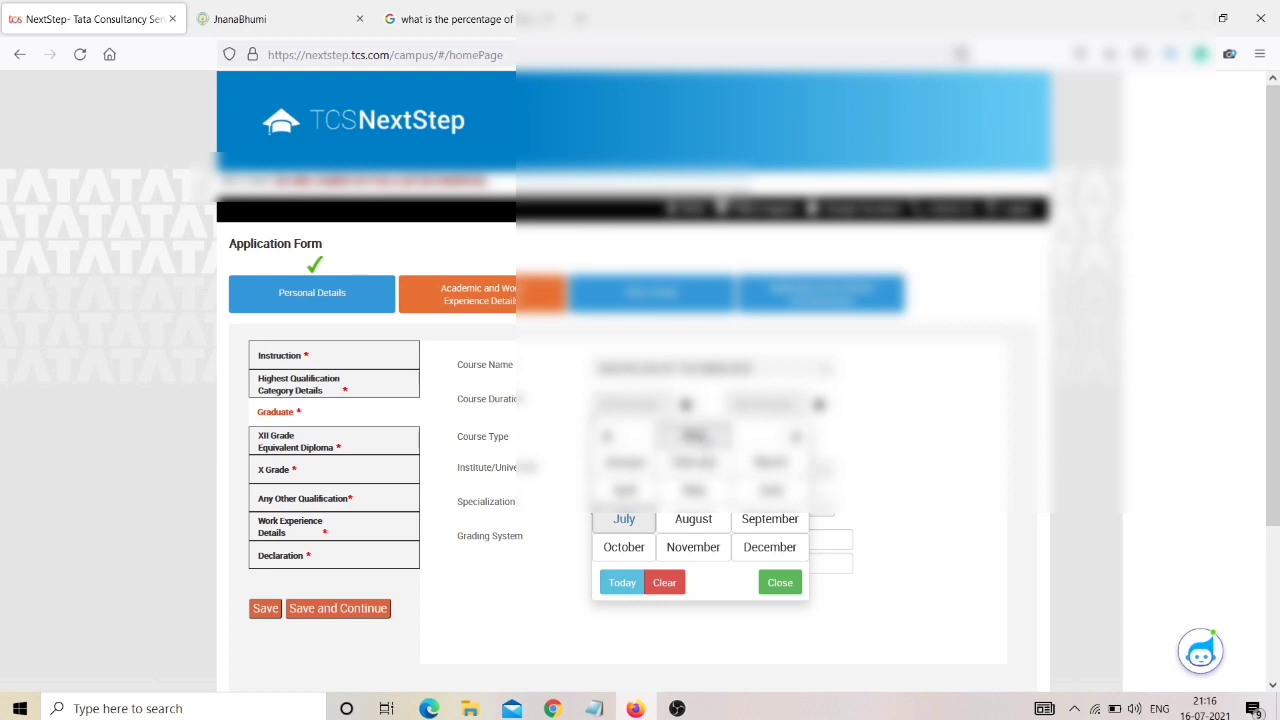
left_click(693, 436)
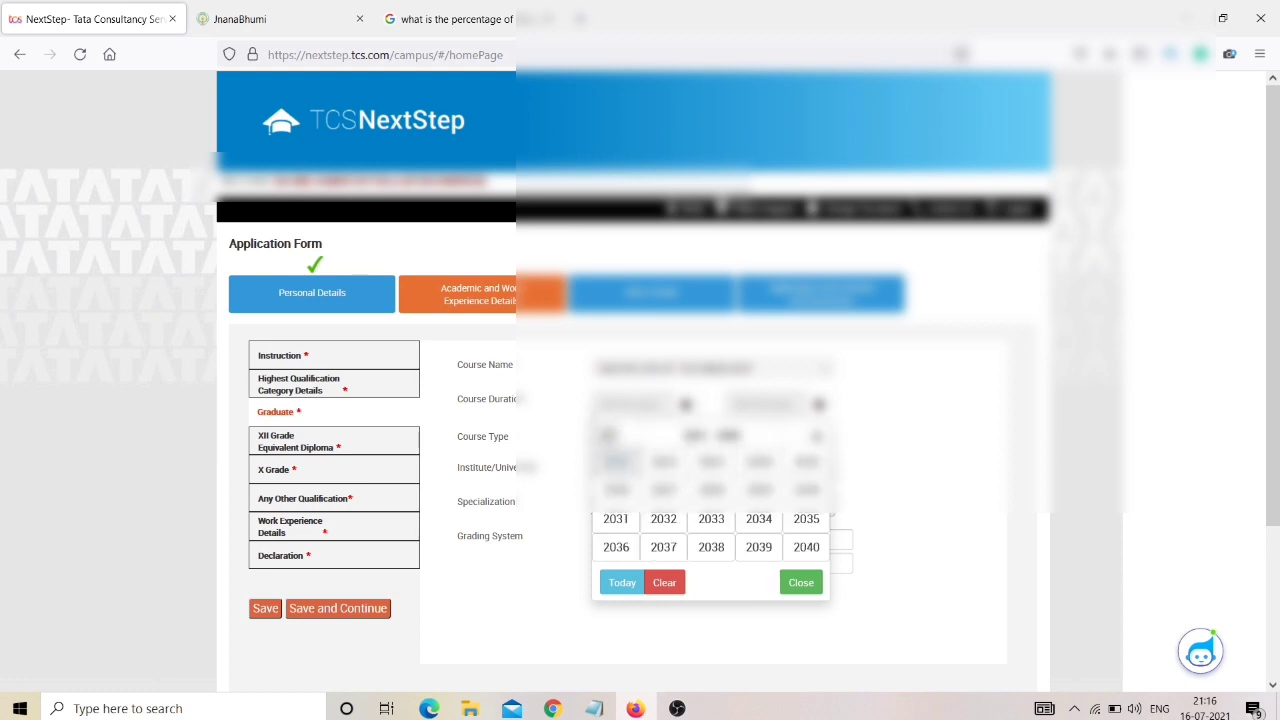
left_click(607, 436)
left_click(607, 436)
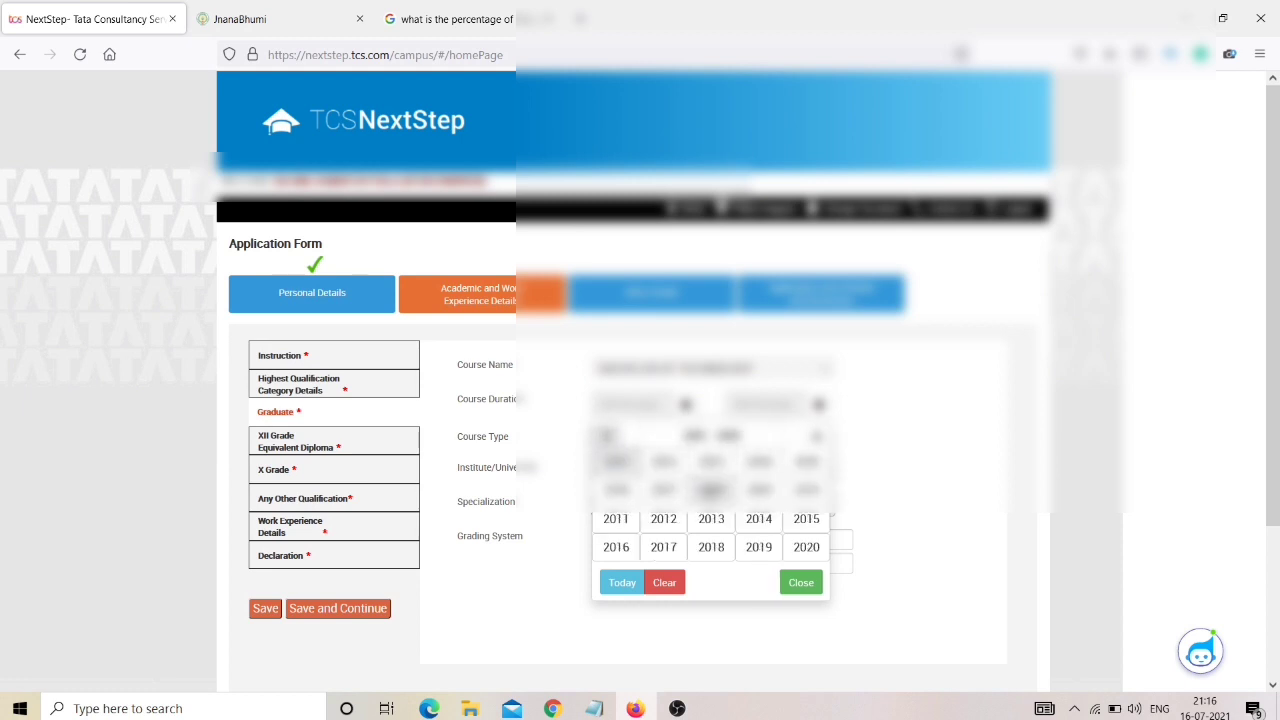
left_click(711, 547)
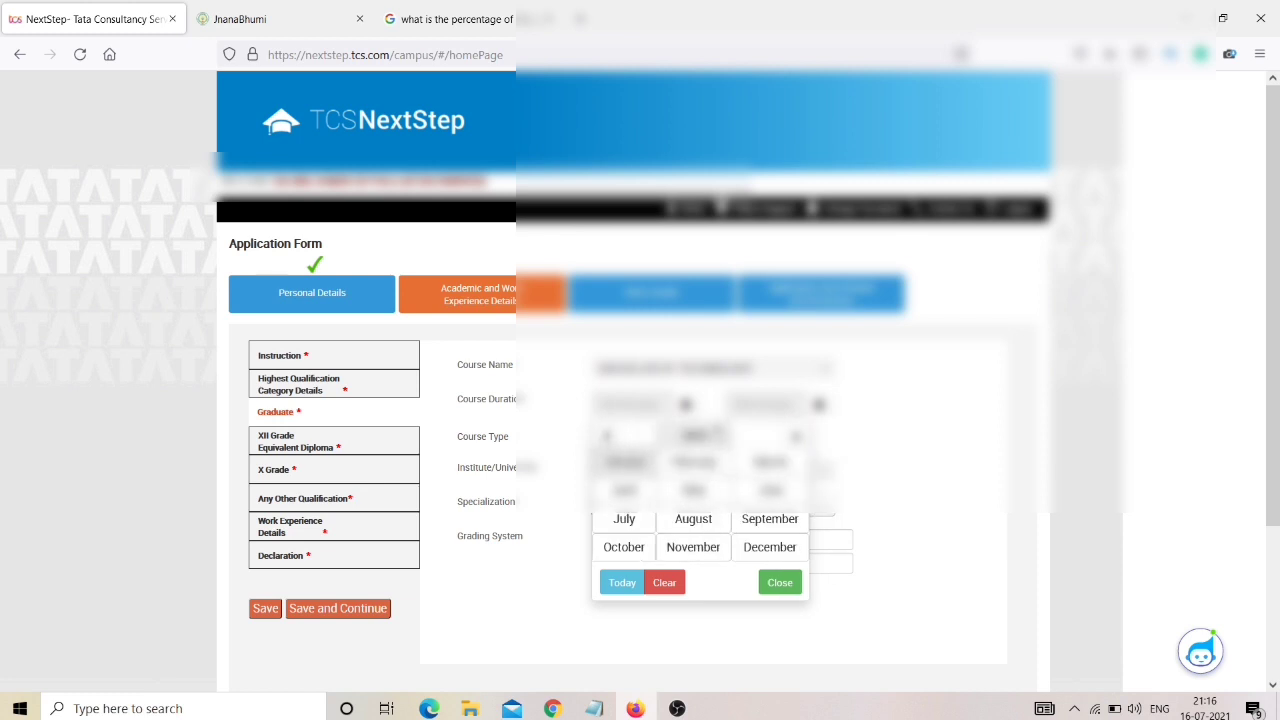
left_click(641, 521)
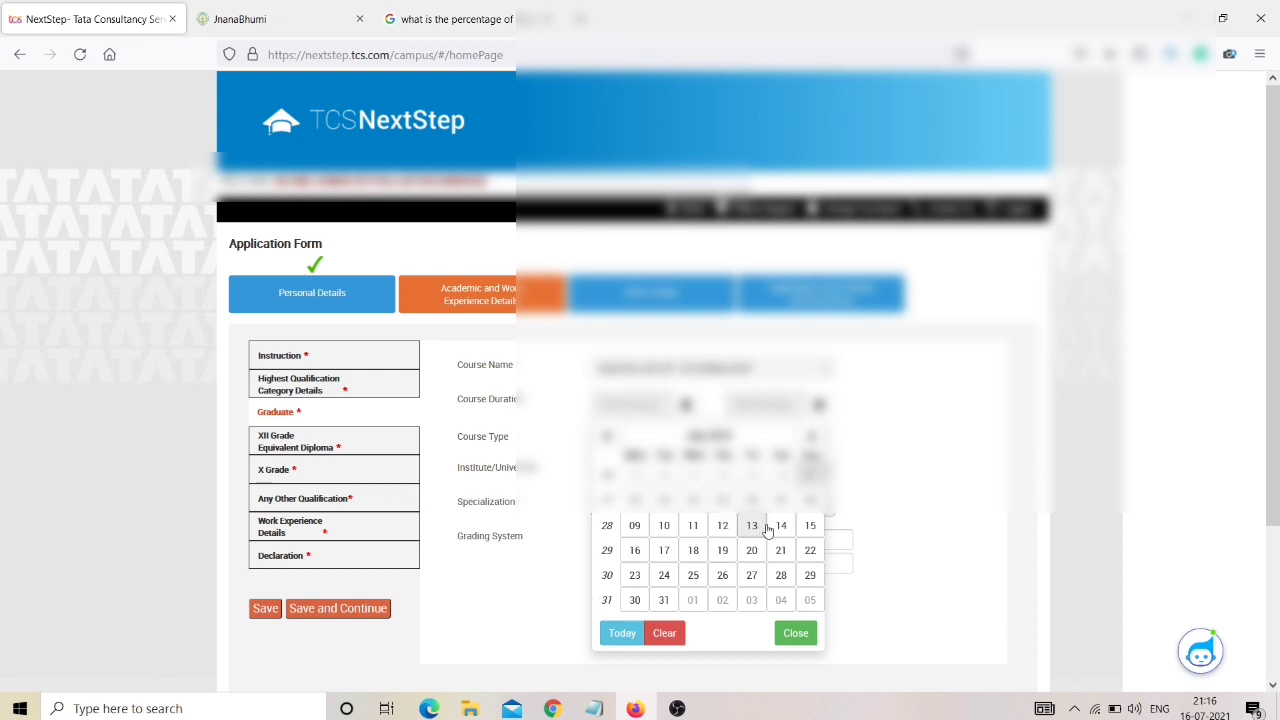
left_click(805, 525)
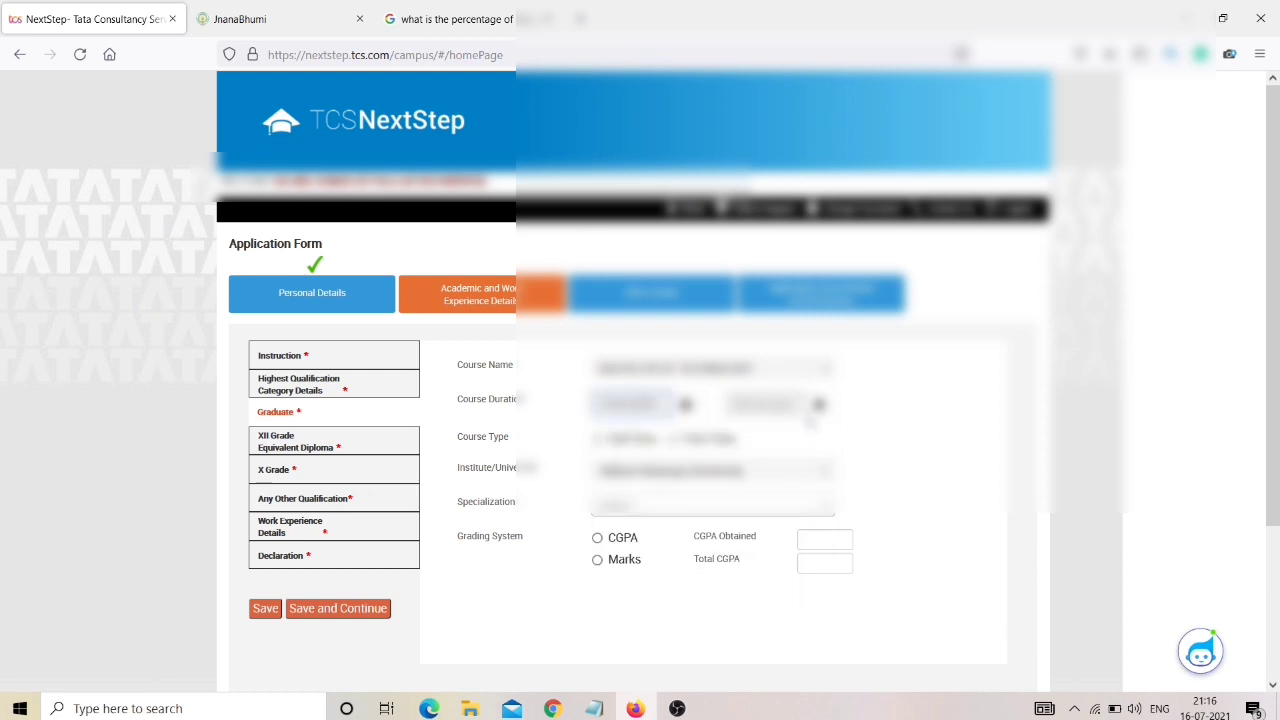
Fill in the course end date and mark the course as Full Time.
left_click(818, 404)
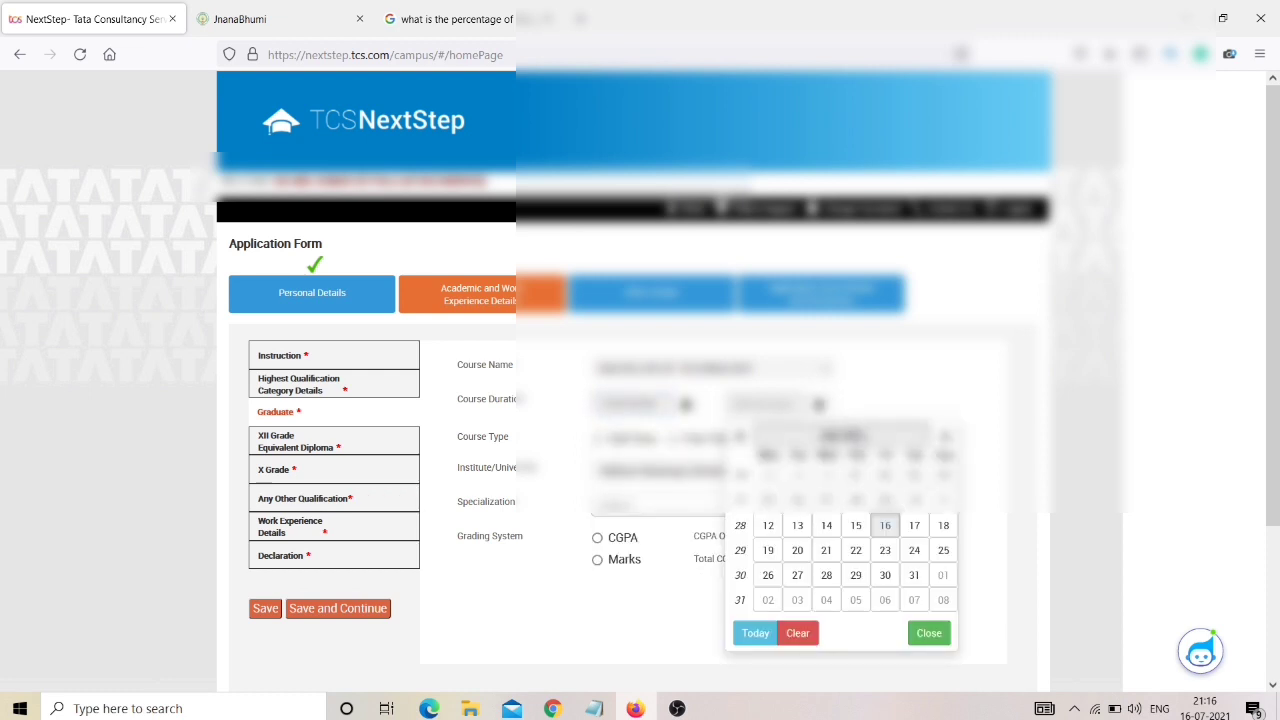
left_click(842, 436)
left_click(826, 436)
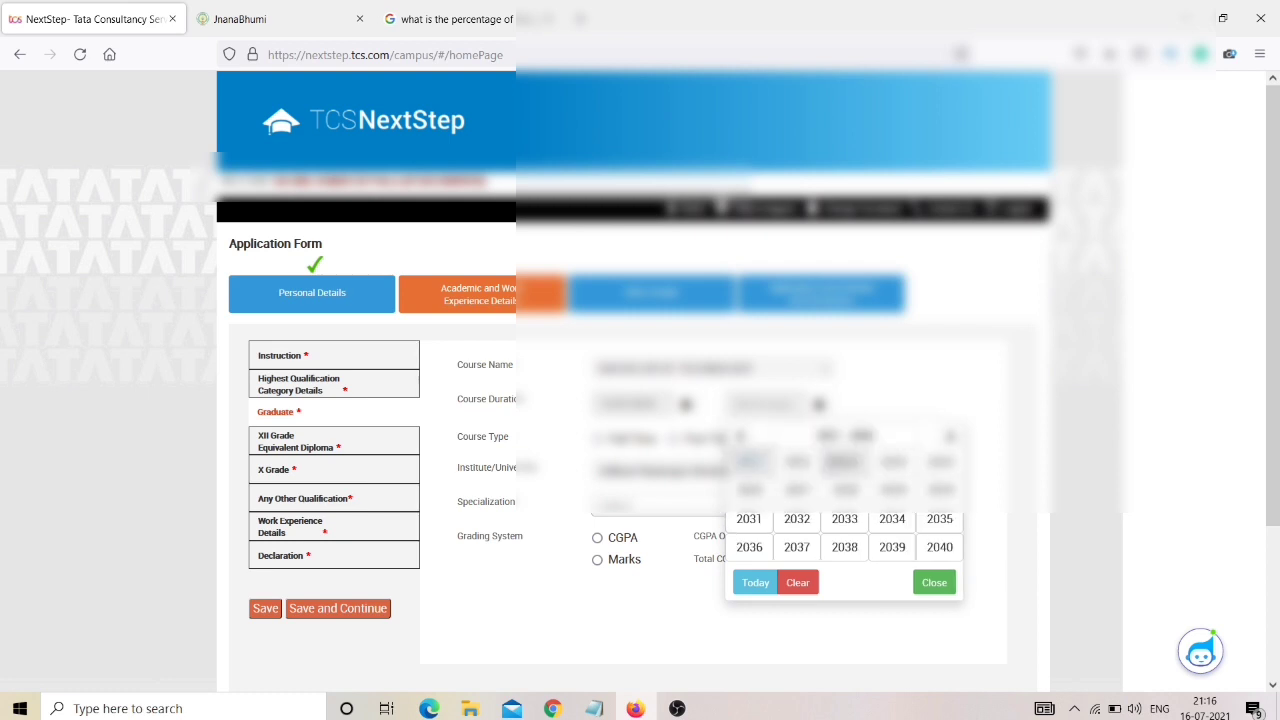
left_click(788, 490)
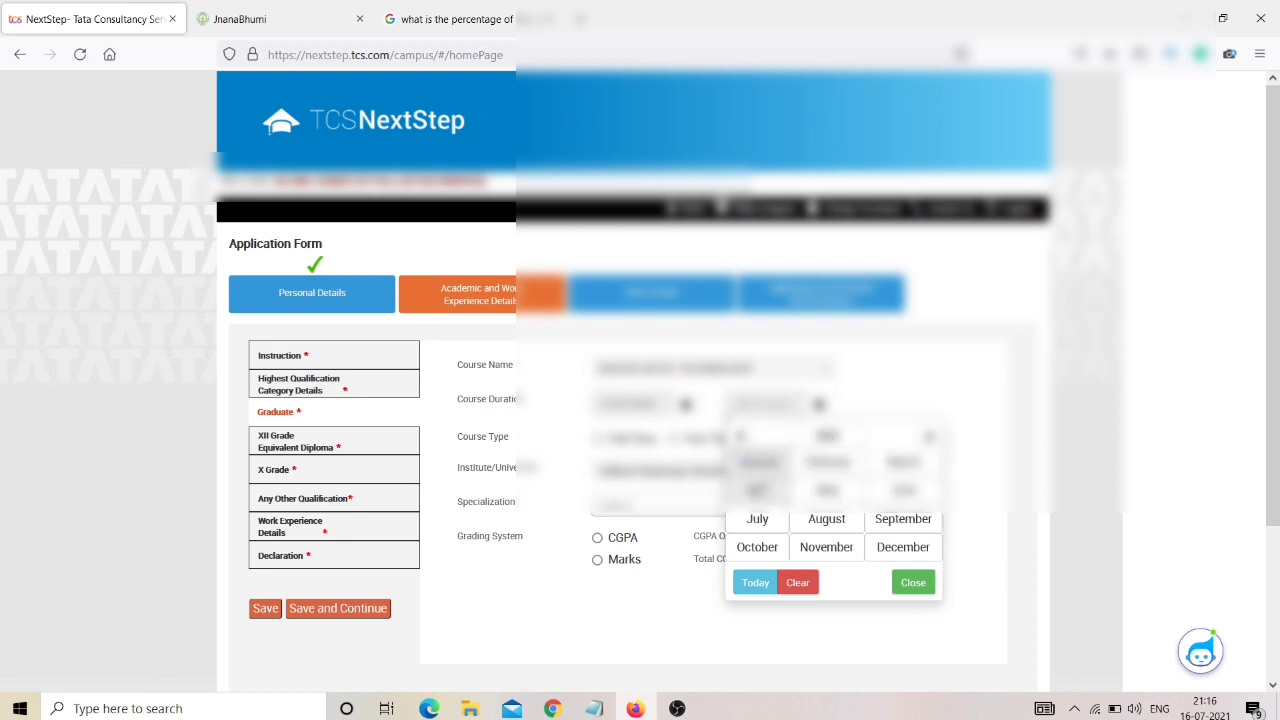
left_click(760, 488)
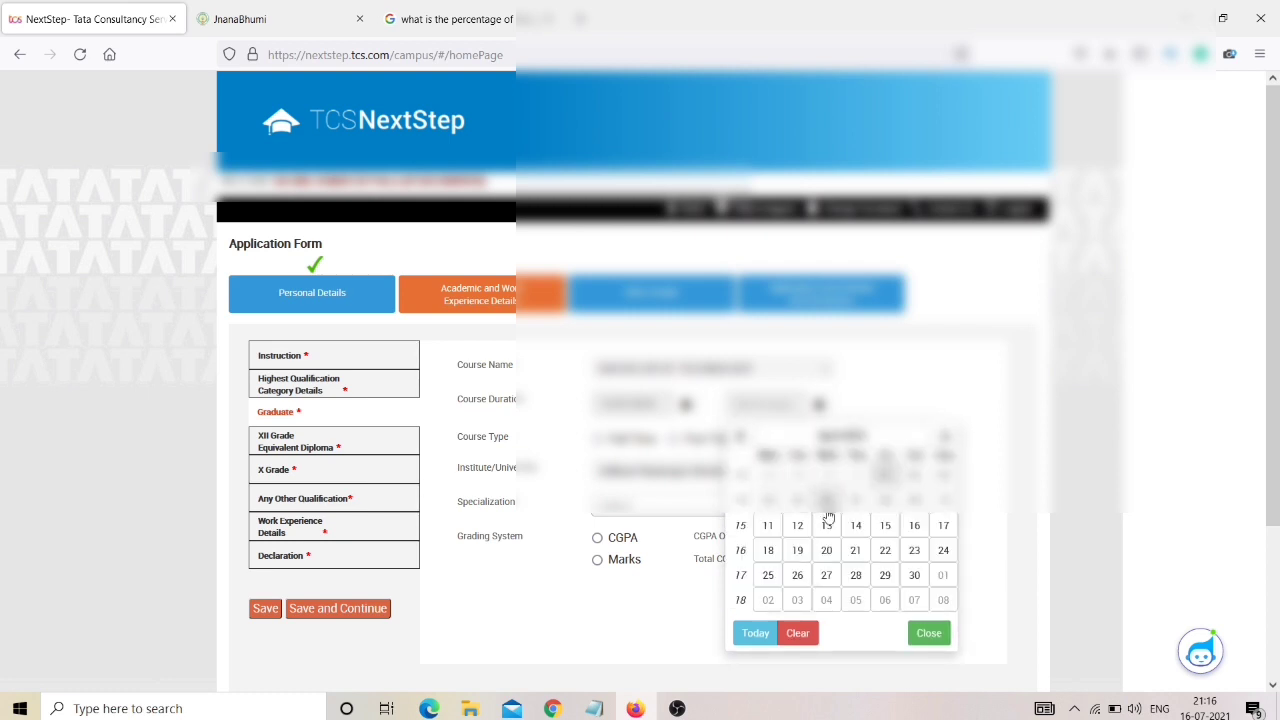
left_click(884, 530)
left_click(598, 439)
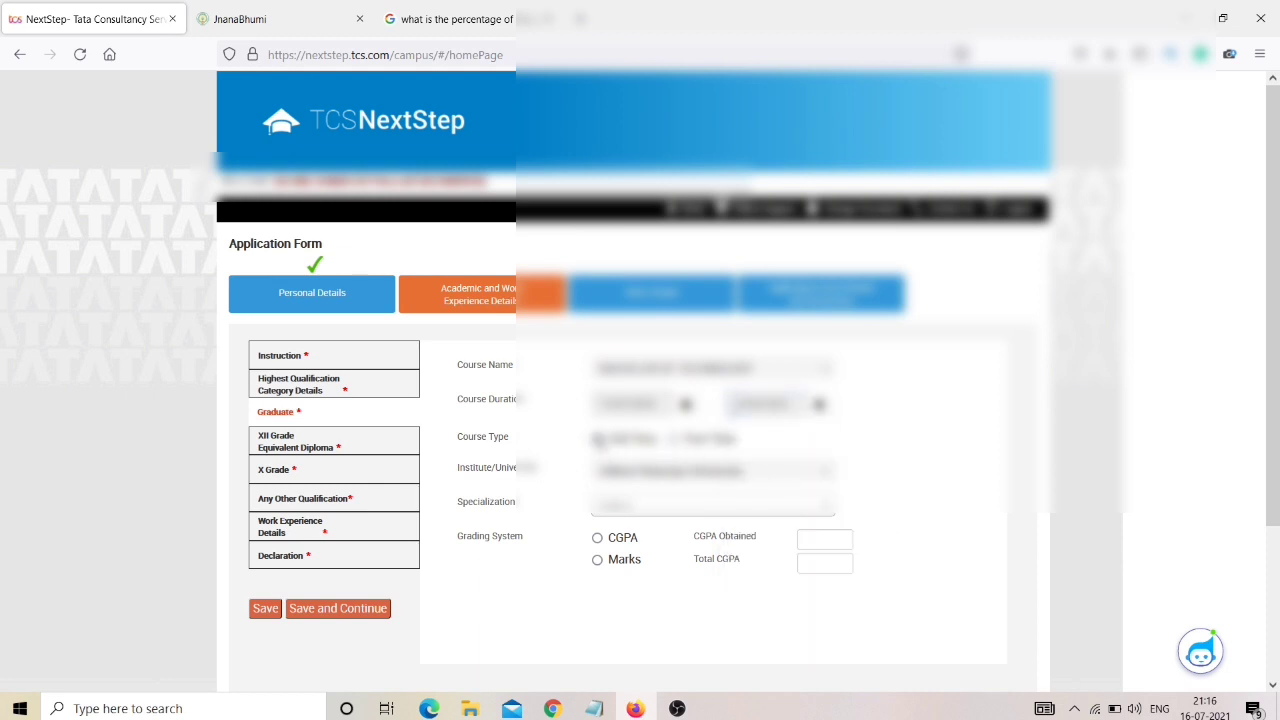
Set the specialization to Electronics and Communications Engineering (ECE).
left_click(614, 506)
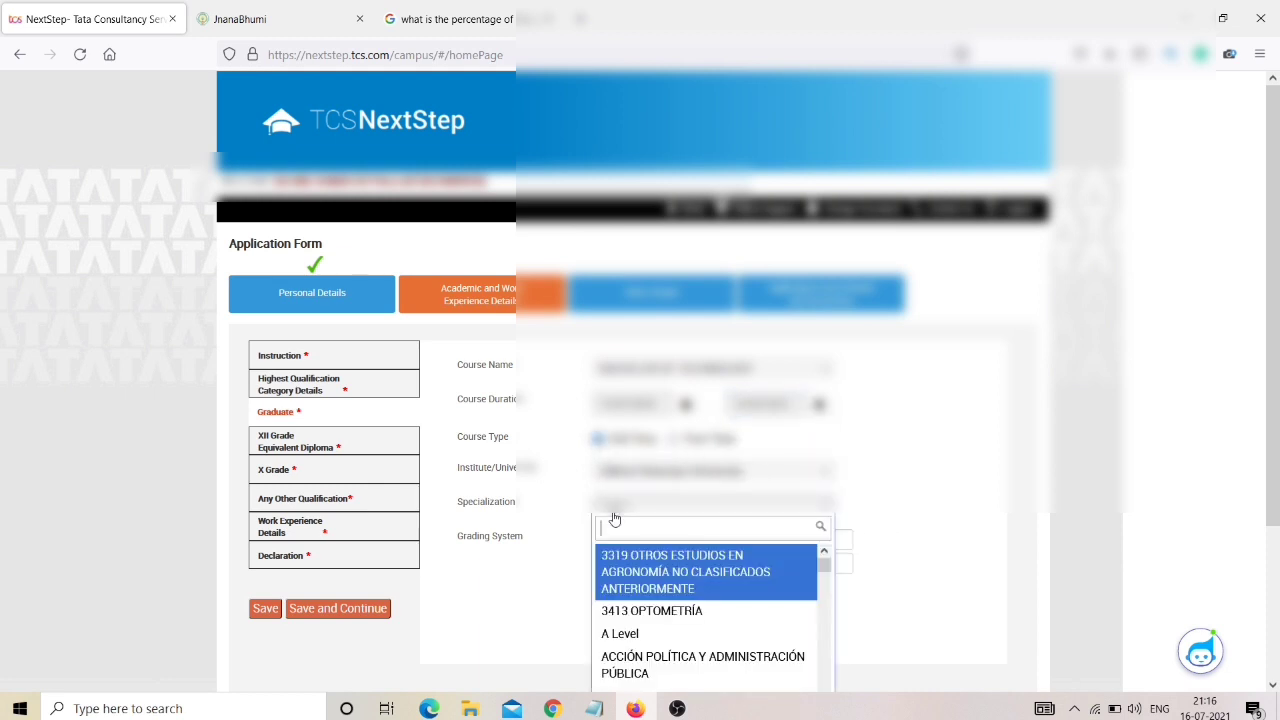
type("electronic")
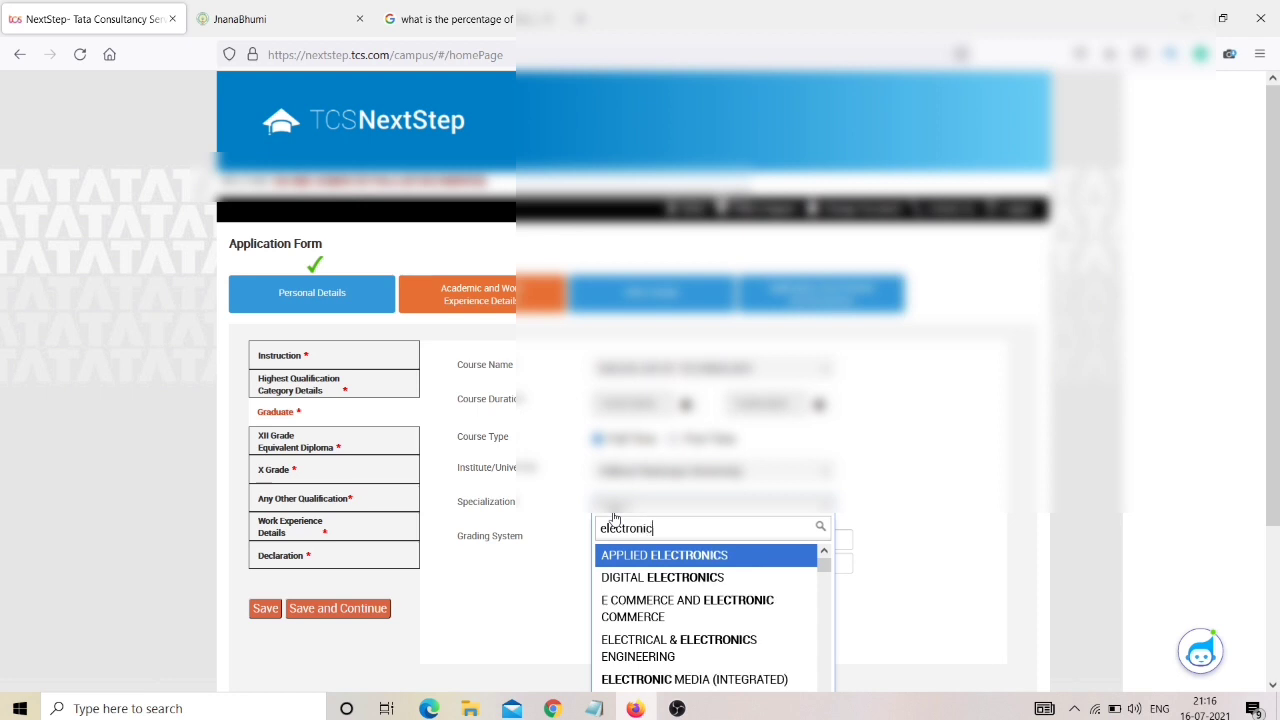
type("s and communica")
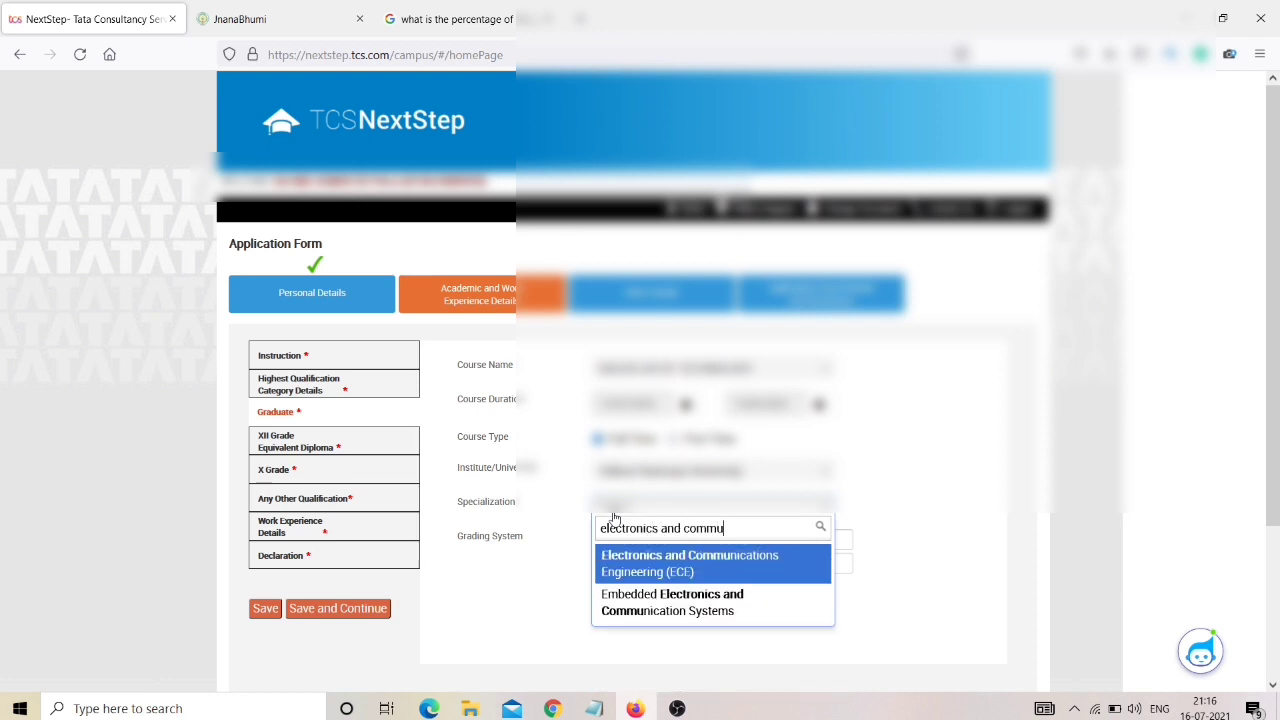
left_click(634, 577)
Switch grading to CGPA, recording 7.2 out of 10, equivalent to 68.40%.
left_click(597, 559)
left_click(597, 537)
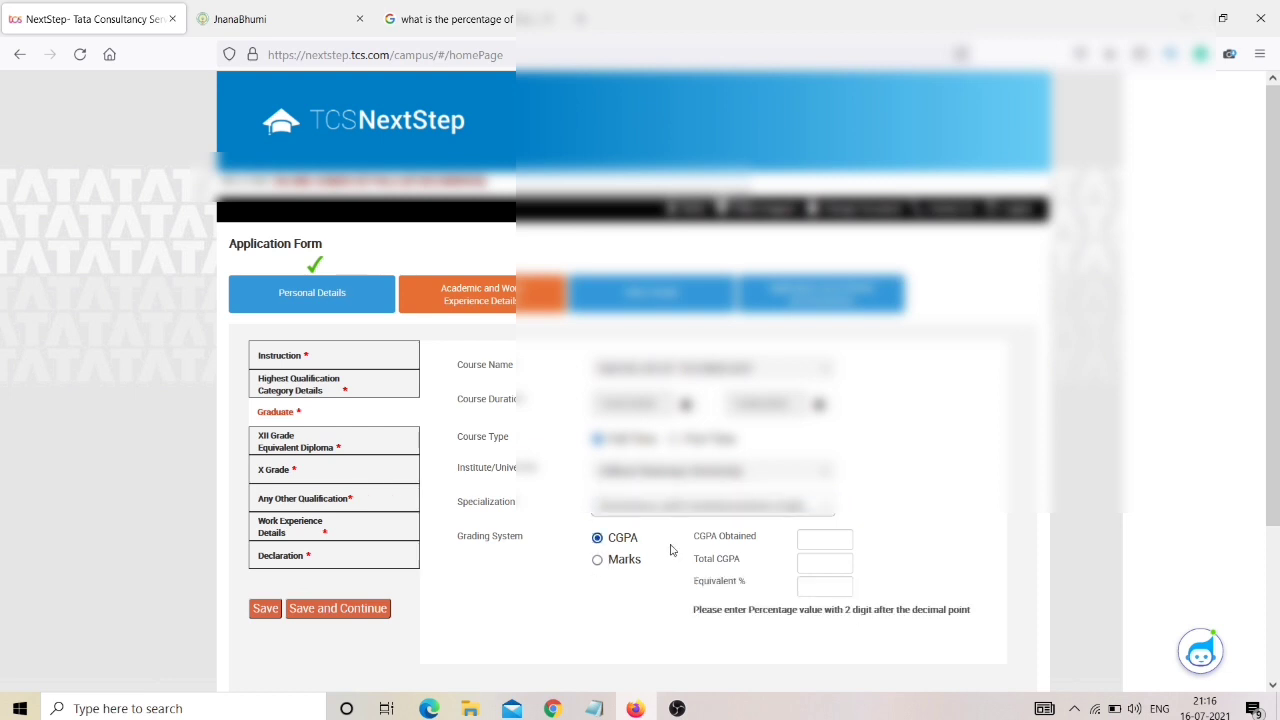
left_click(829, 537)
left_click(829, 566)
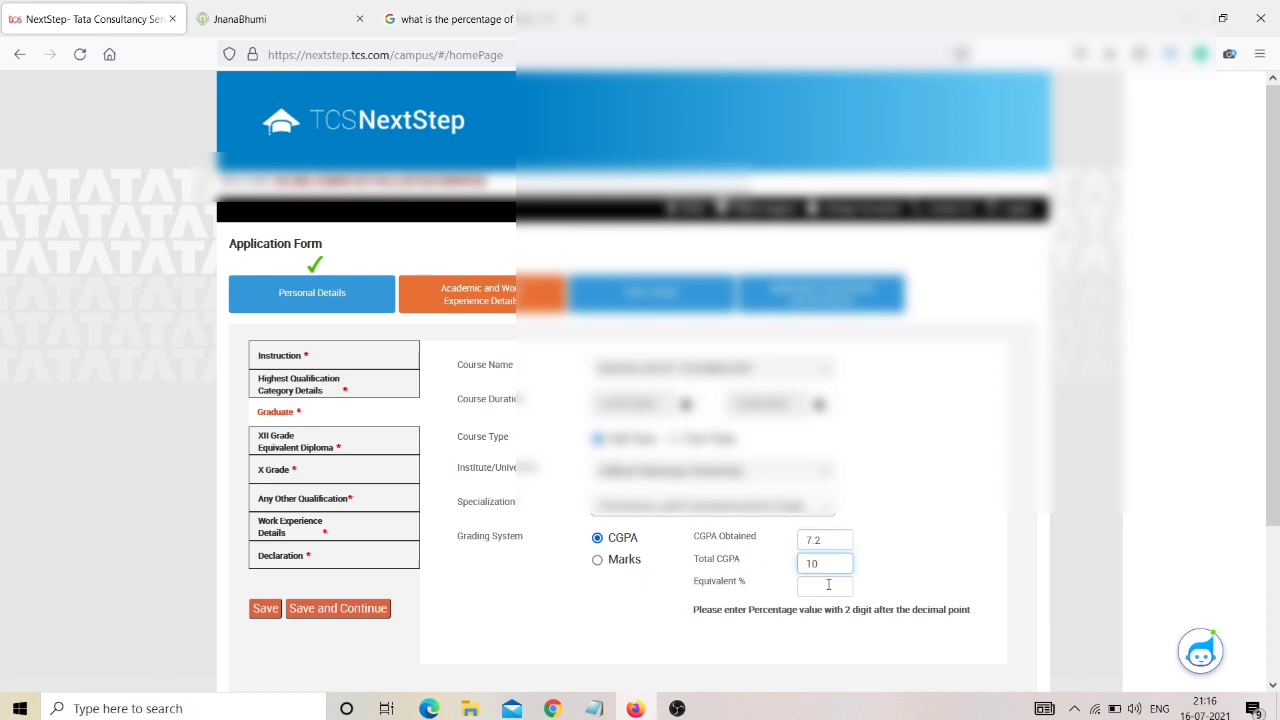
left_click(828, 584)
left_click(456, 12)
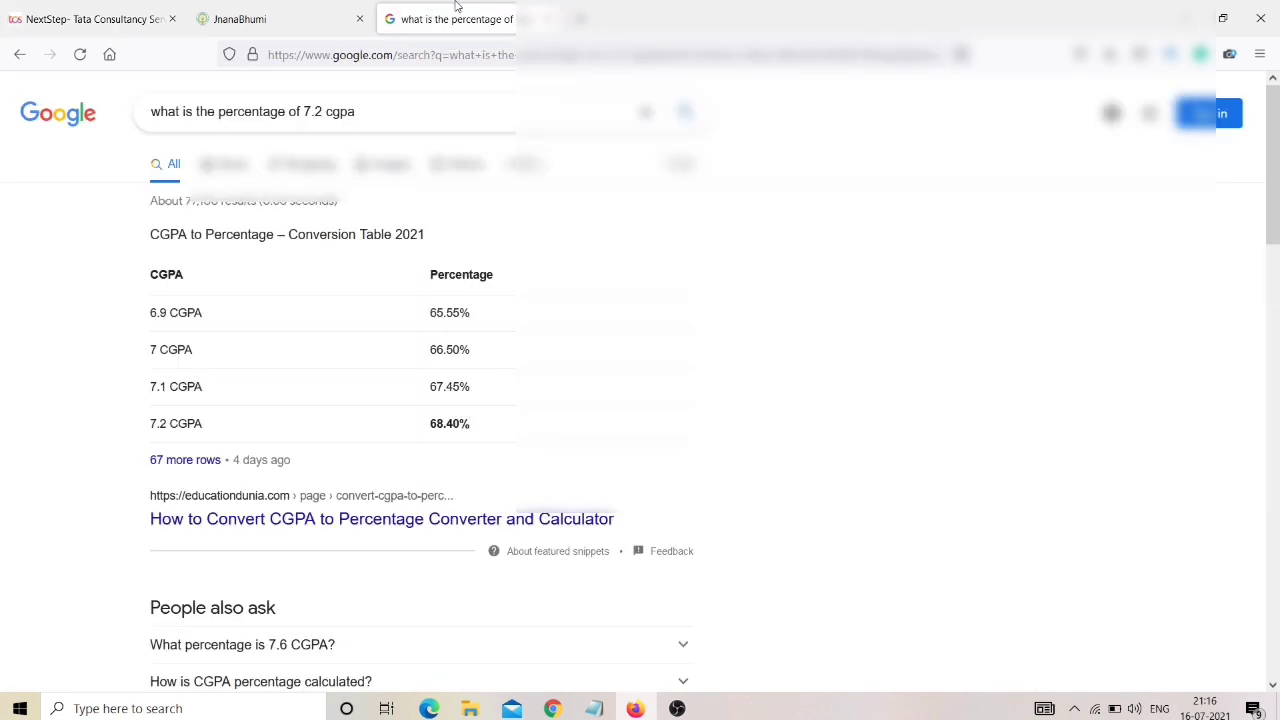
left_click(110, 12)
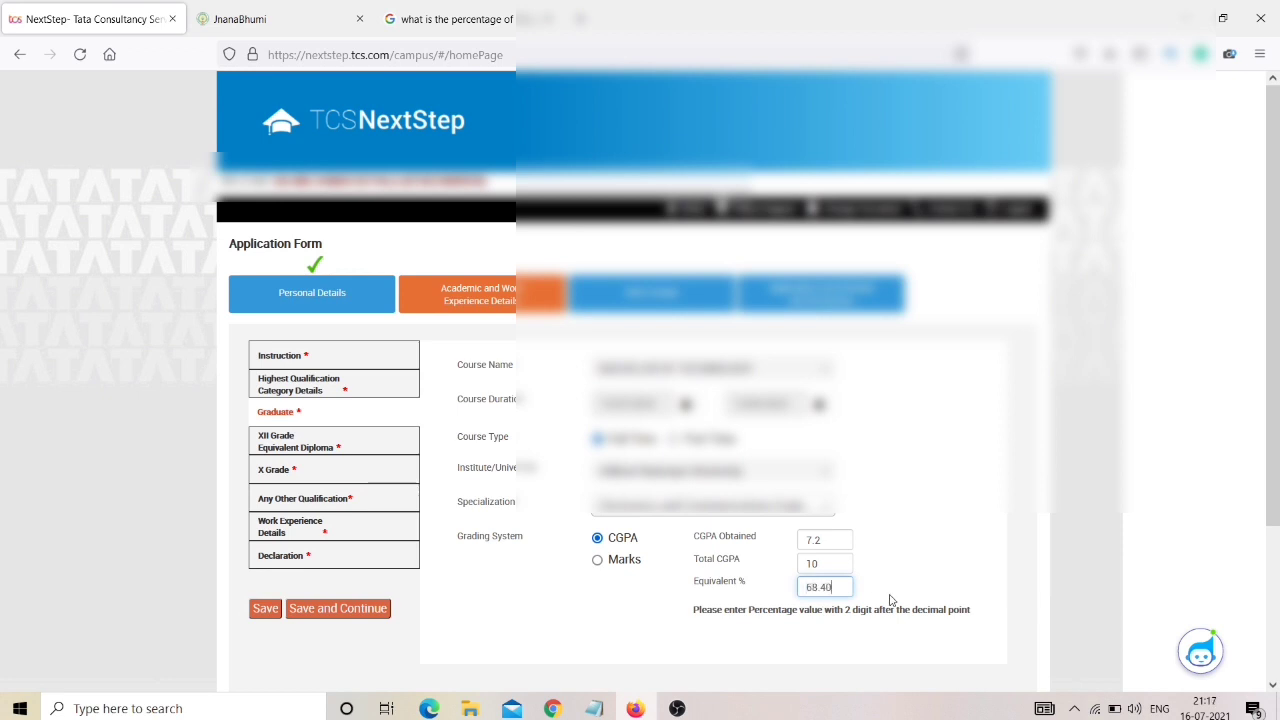
Save the Graduate details to continue to the XII Grade section.
scroll(890, 600, "down", 2)
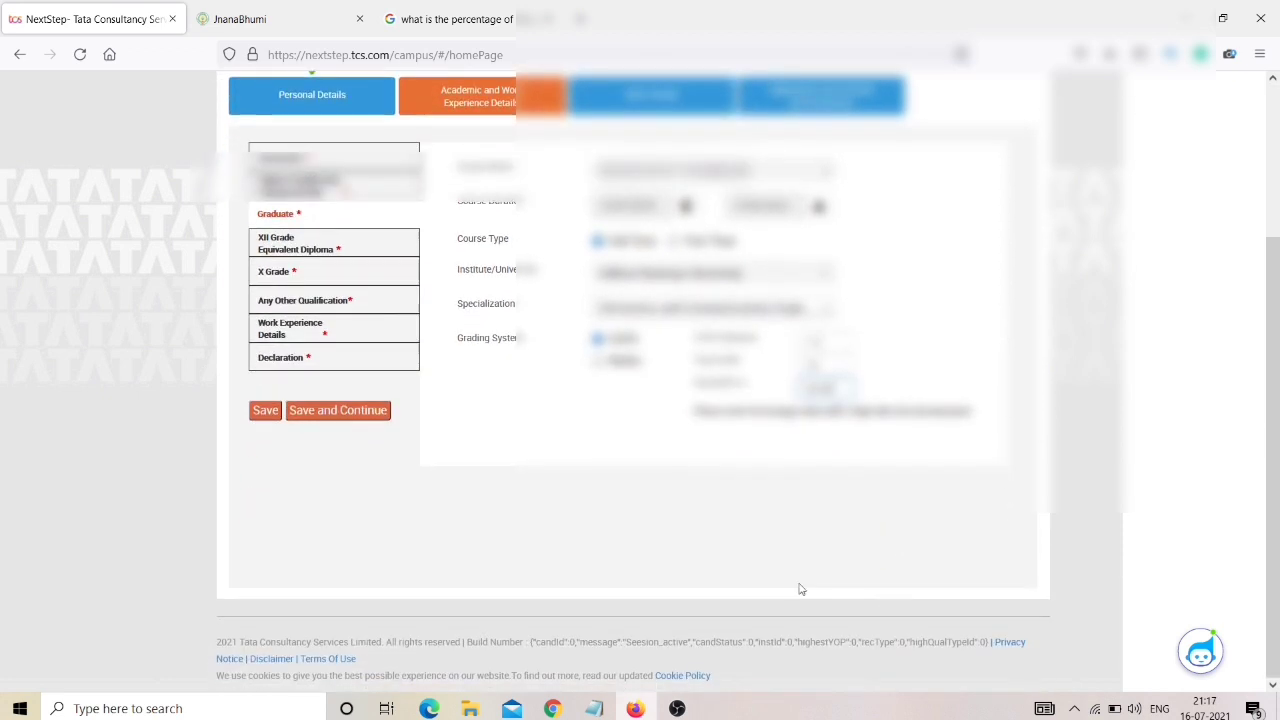
left_click(368, 412)
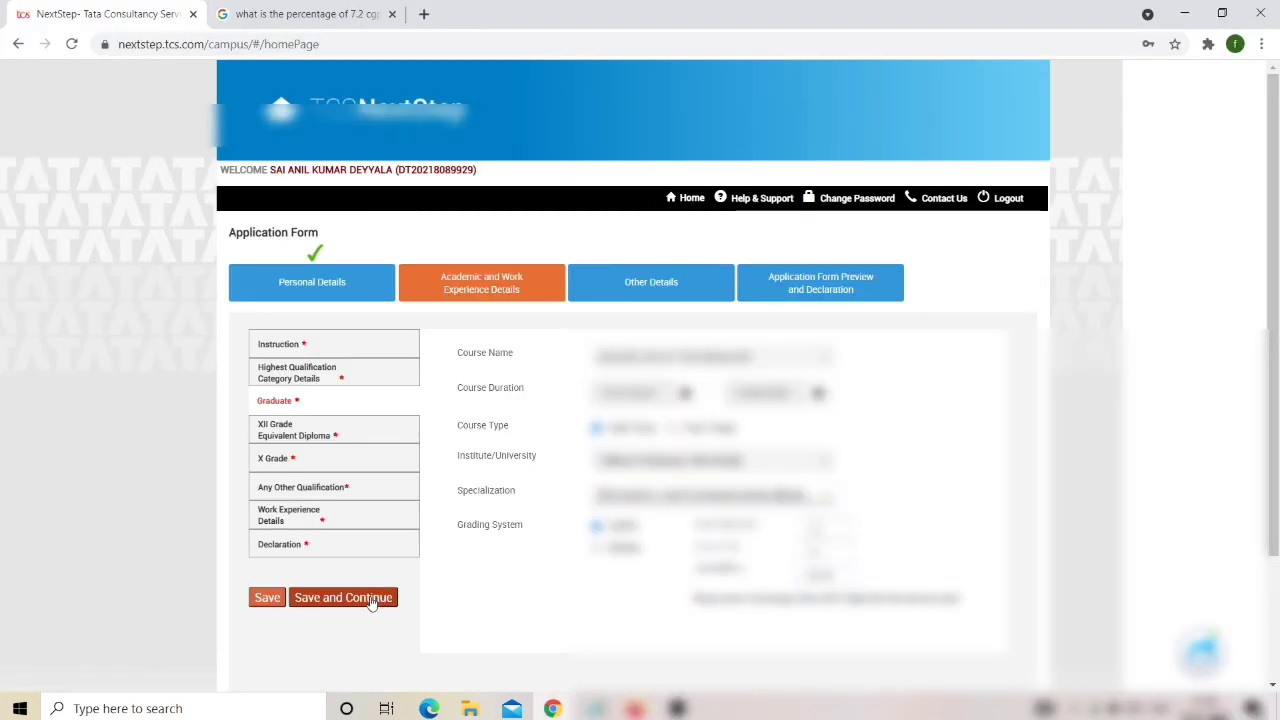
left_click(372, 600)
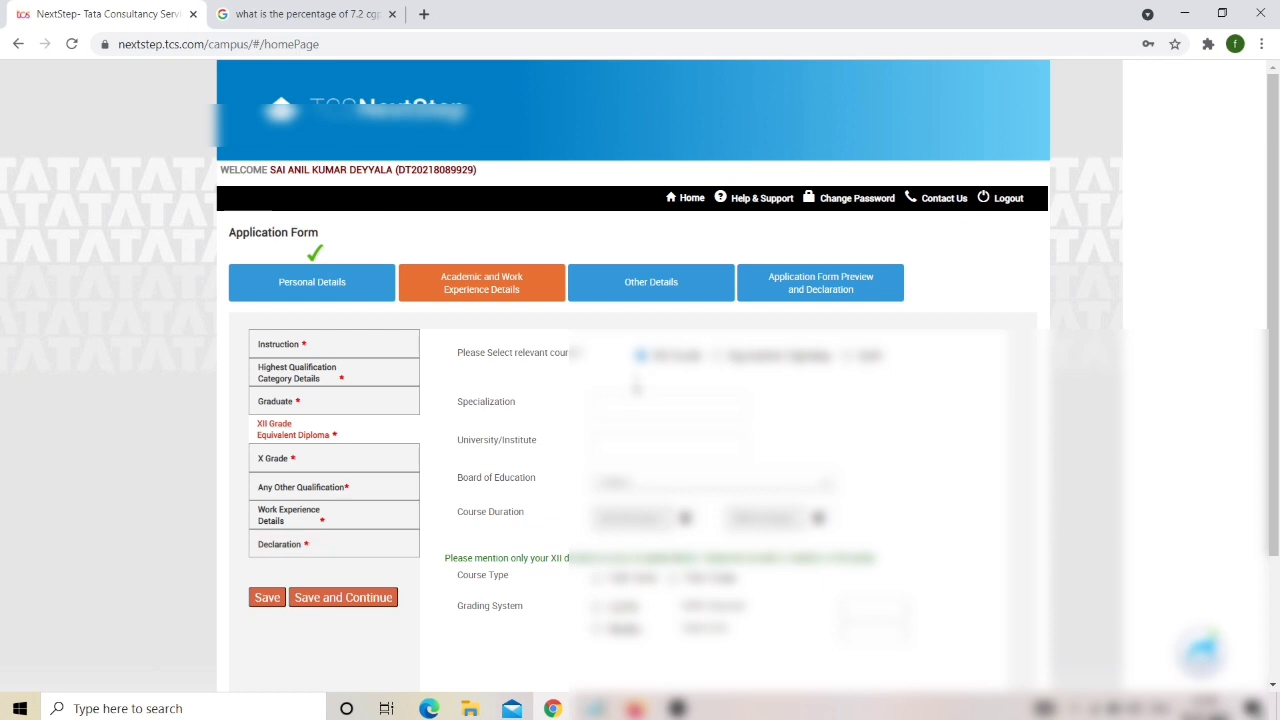
Enter XII specialization MPC, institute Sri Chaitanya, the education board and course start date.
left_click(626, 404)
type("MPC")
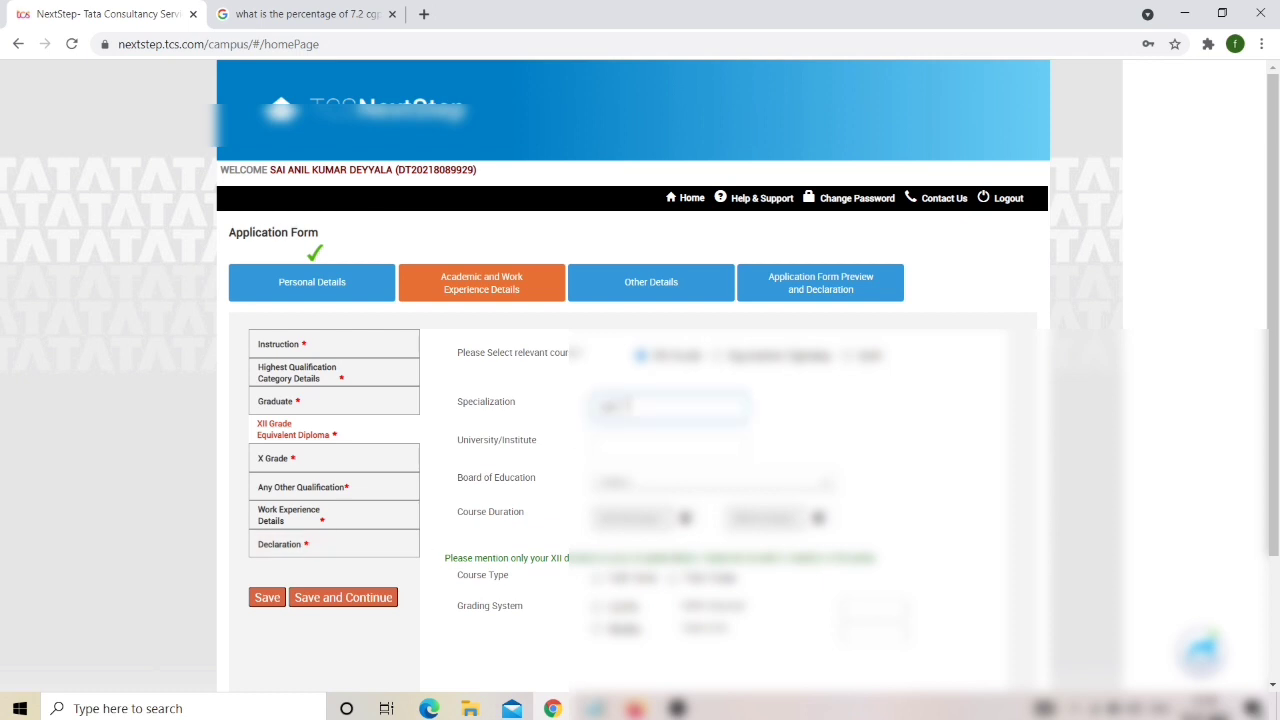
key("BackSpace")
key("BackSpace")
type("Sri Ch")
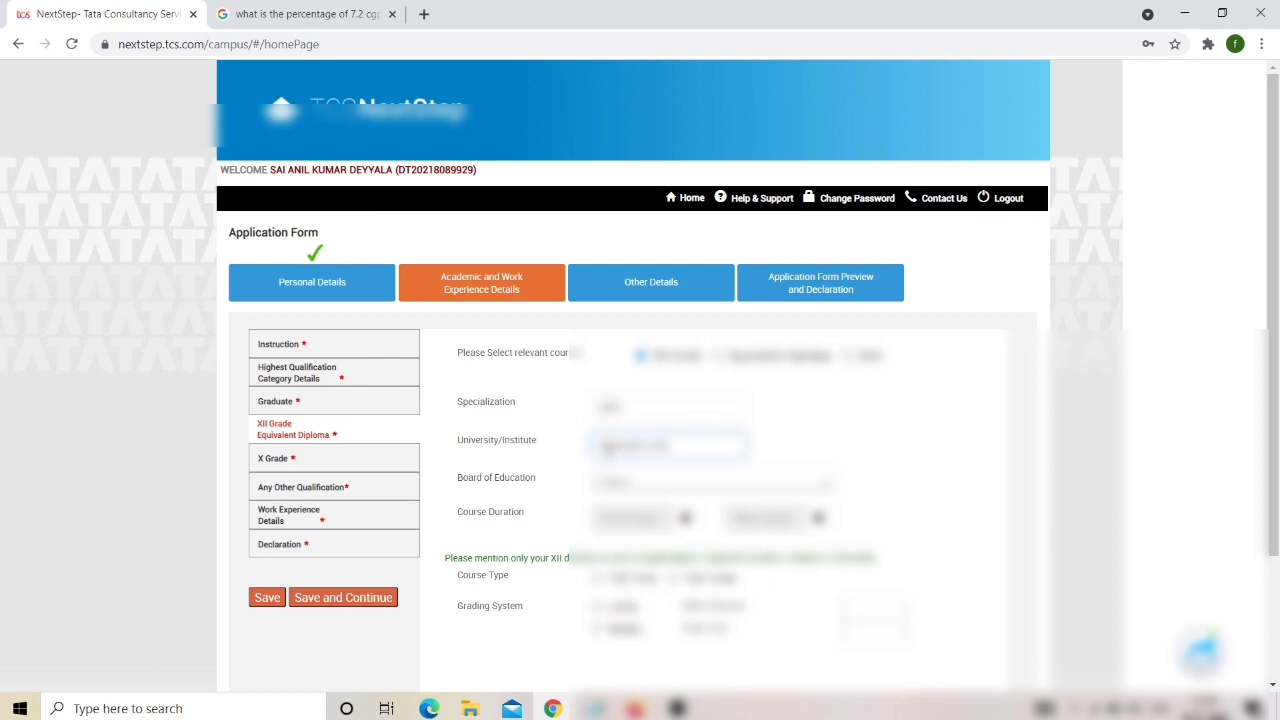
type("aitanya")
left_click(614, 484)
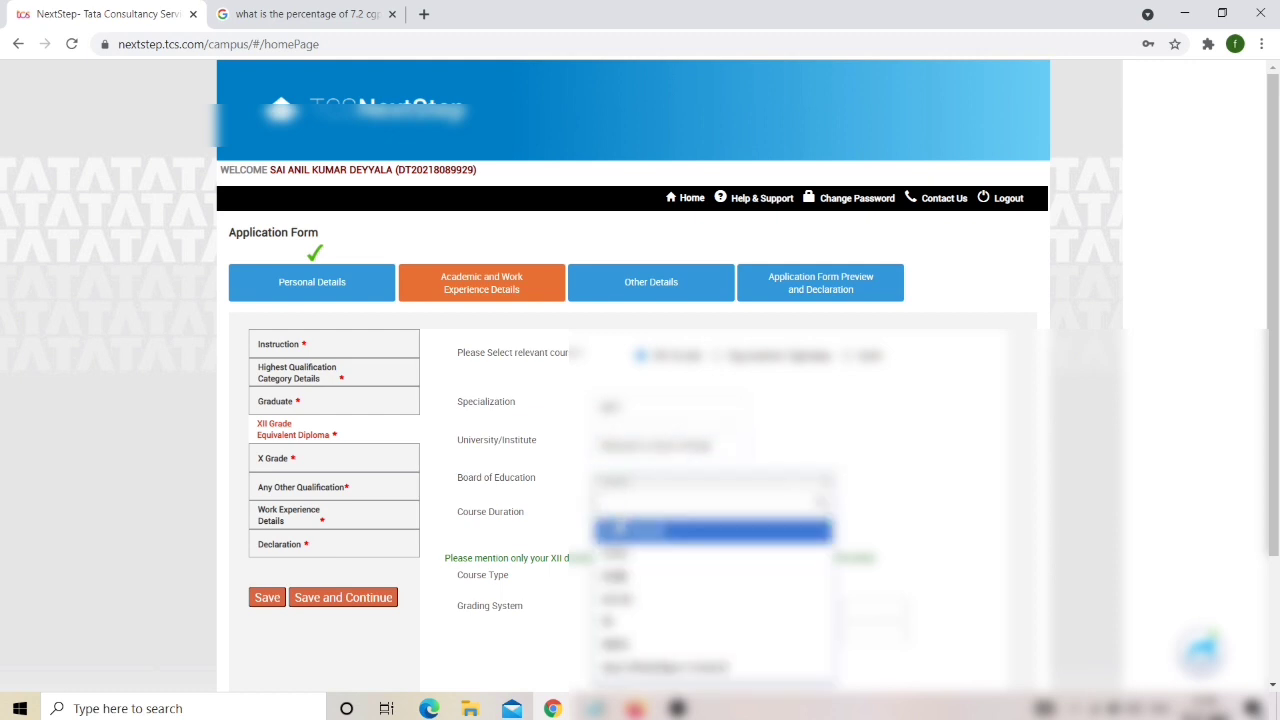
left_click(618, 531)
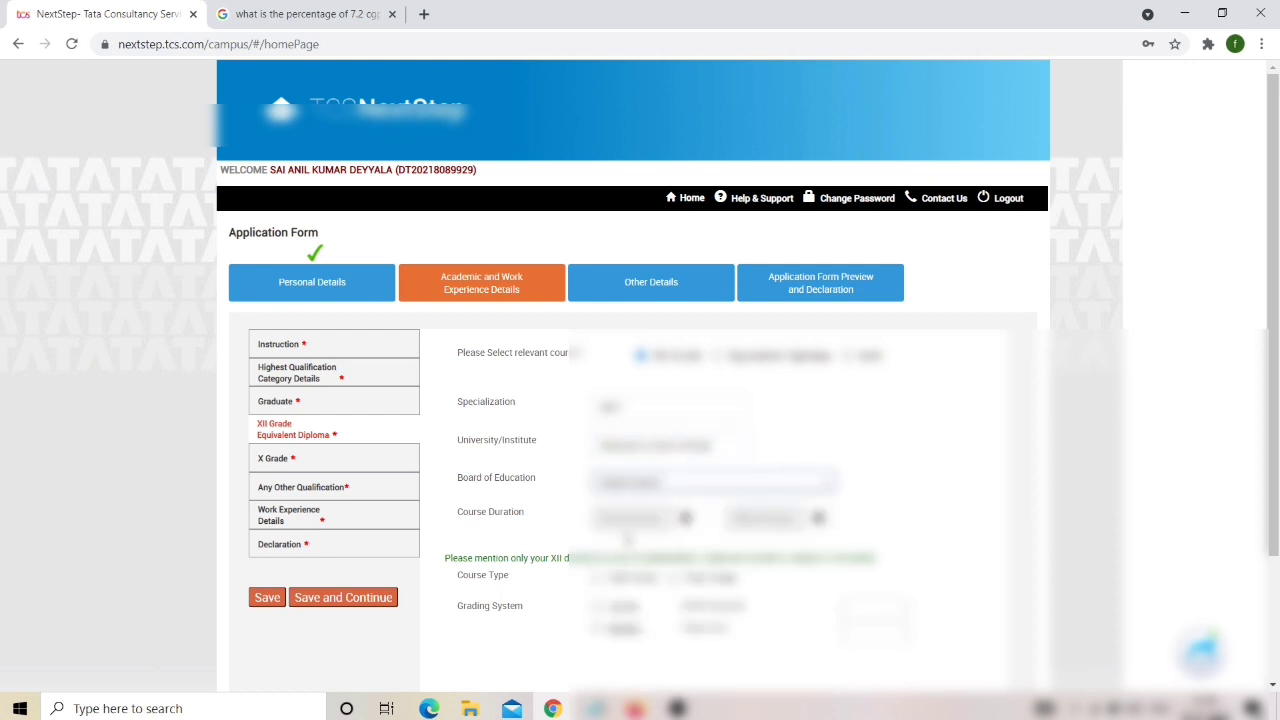
left_click(685, 491)
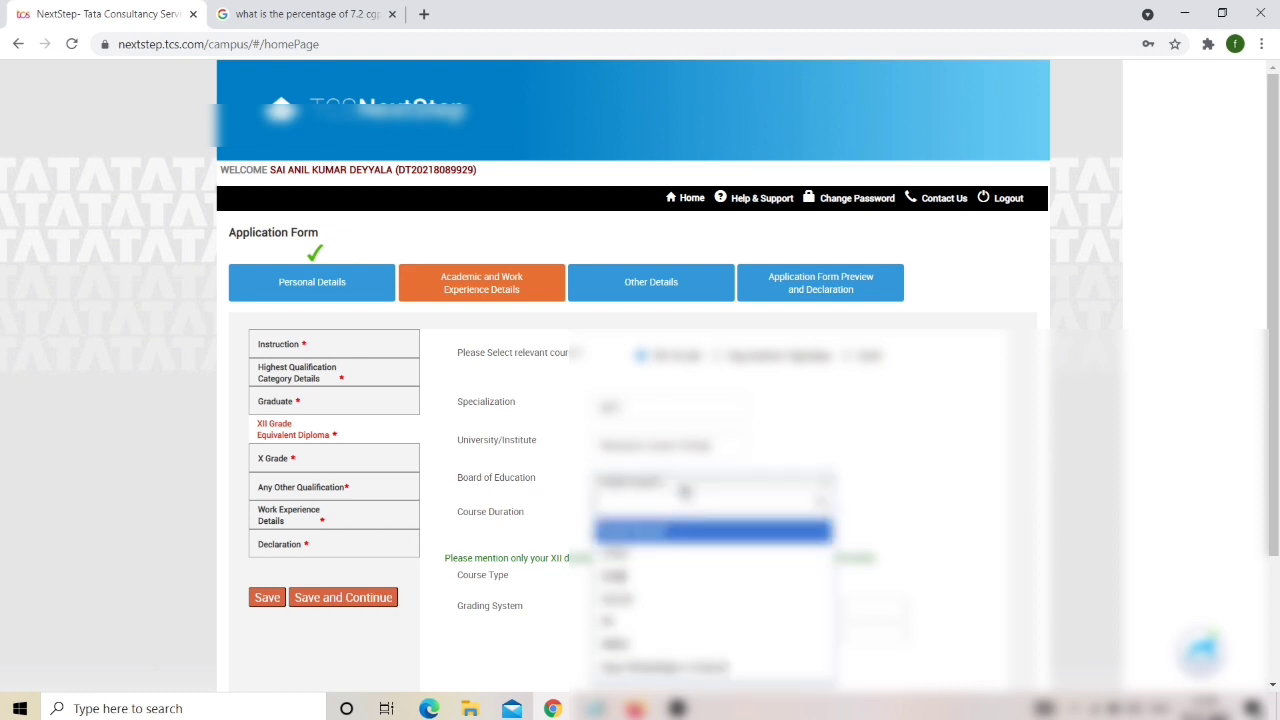
left_click(940, 437)
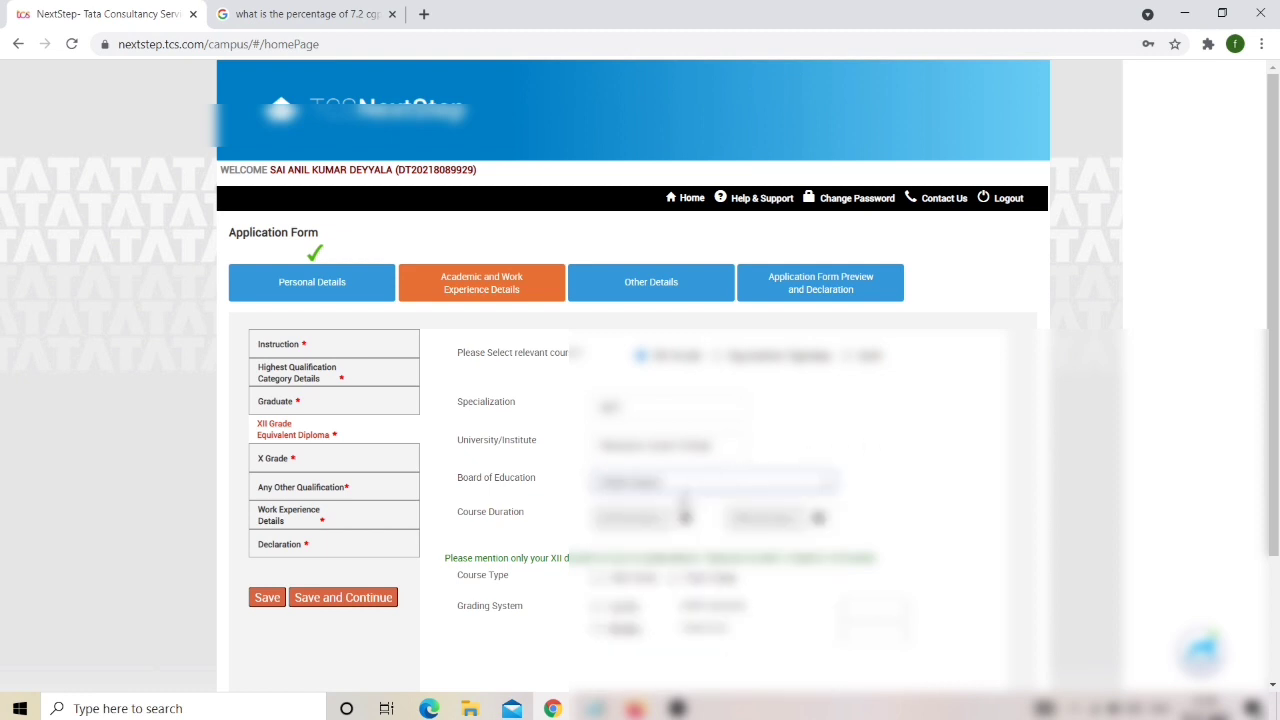
left_click(685, 517)
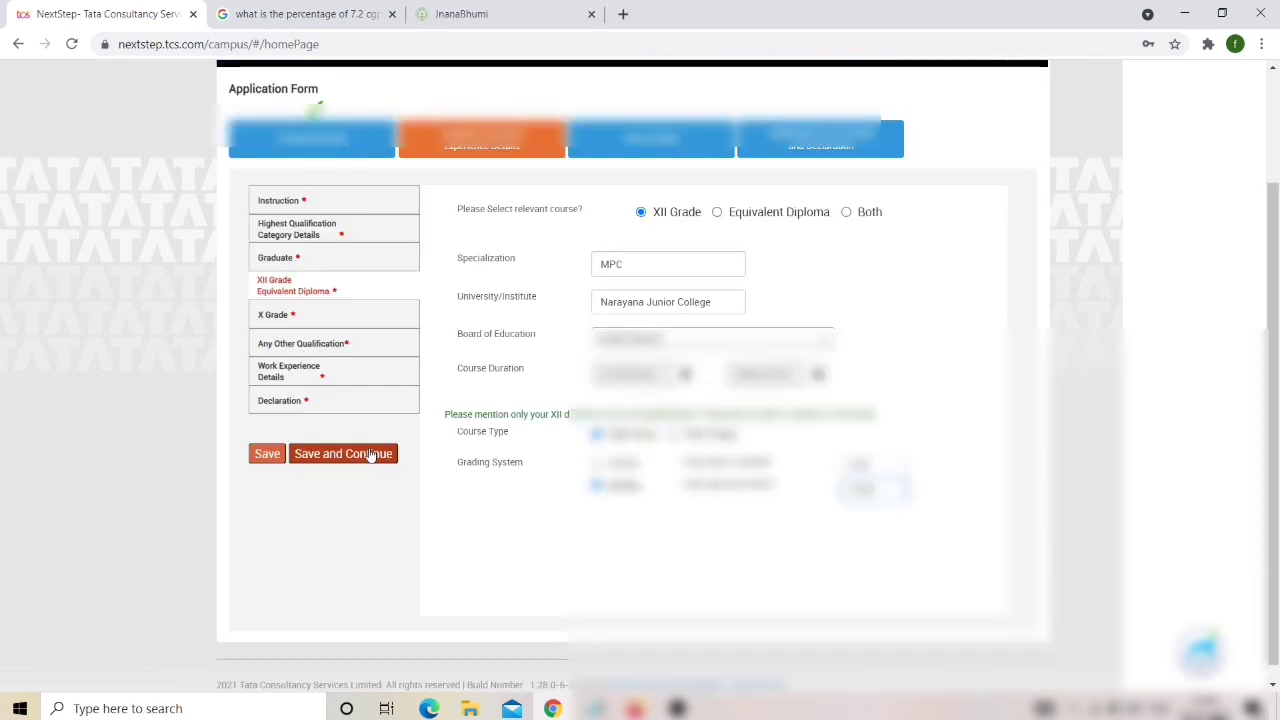
Save the XII Grade details, answer No to other qualifications, and continue to Work Experience.
left_click(370, 454)
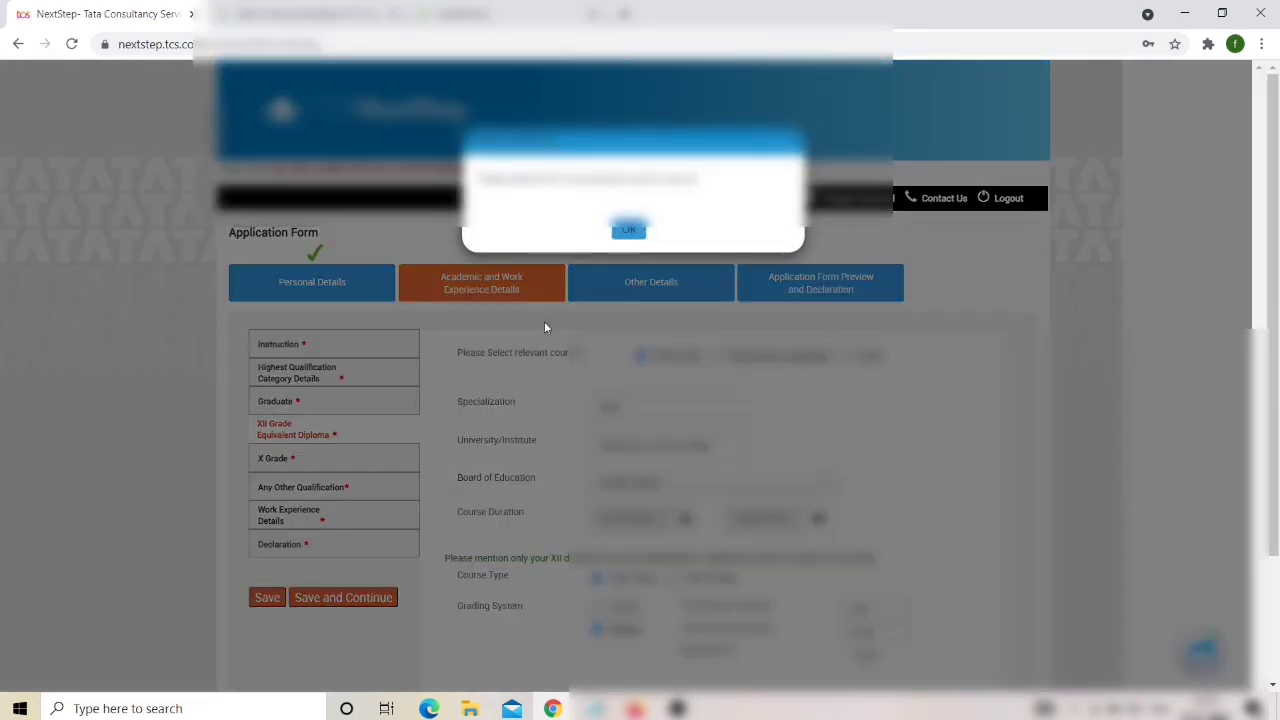
left_click(630, 230)
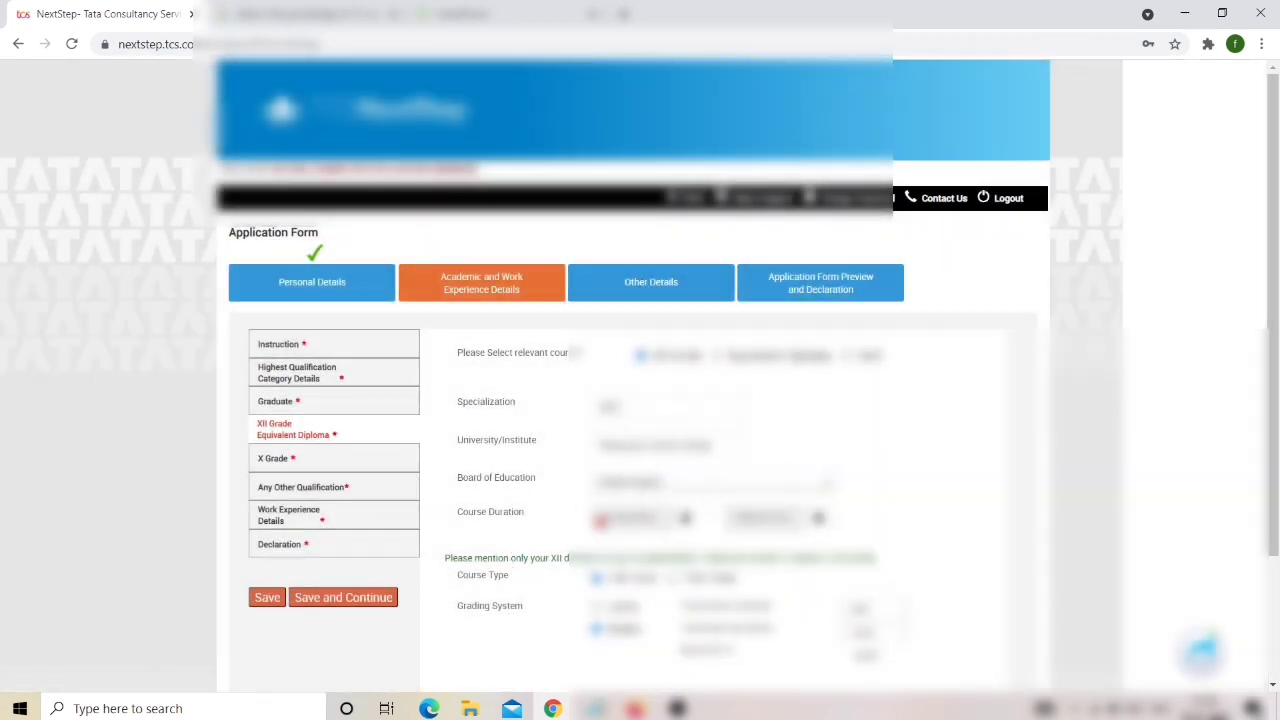
left_click(686, 518)
scroll(690, 520, "down", 1)
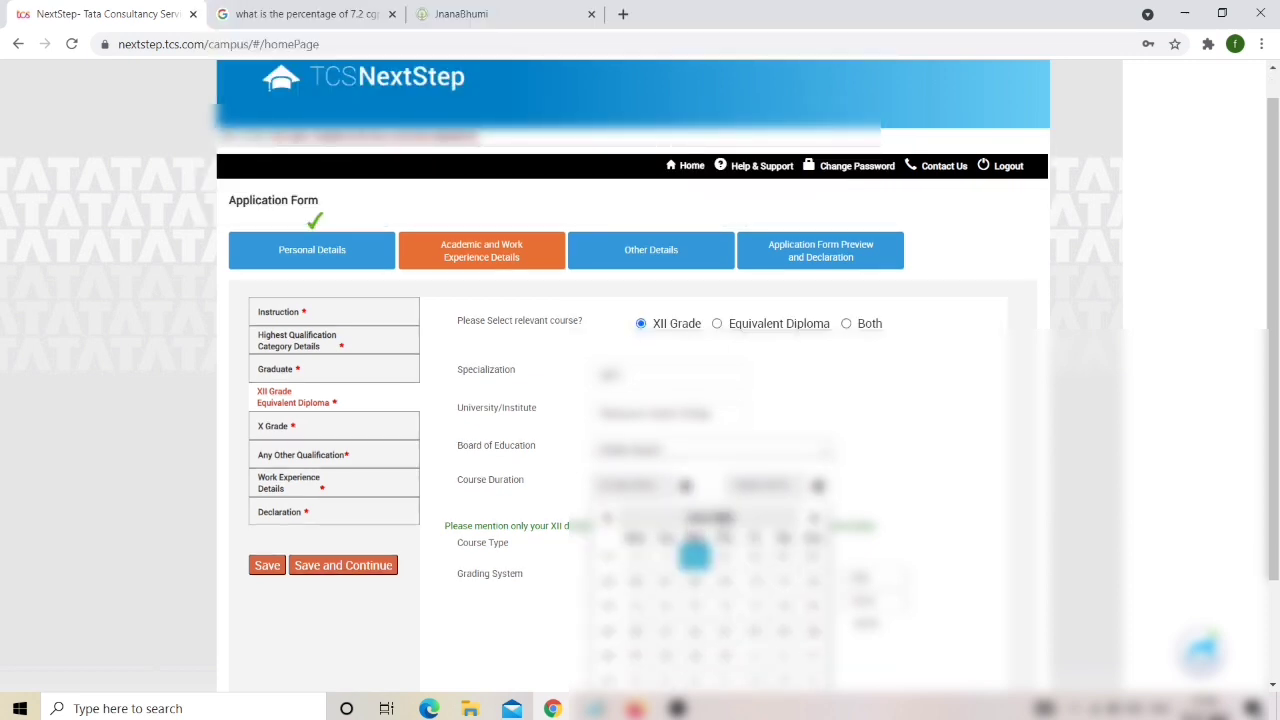
left_click(366, 563)
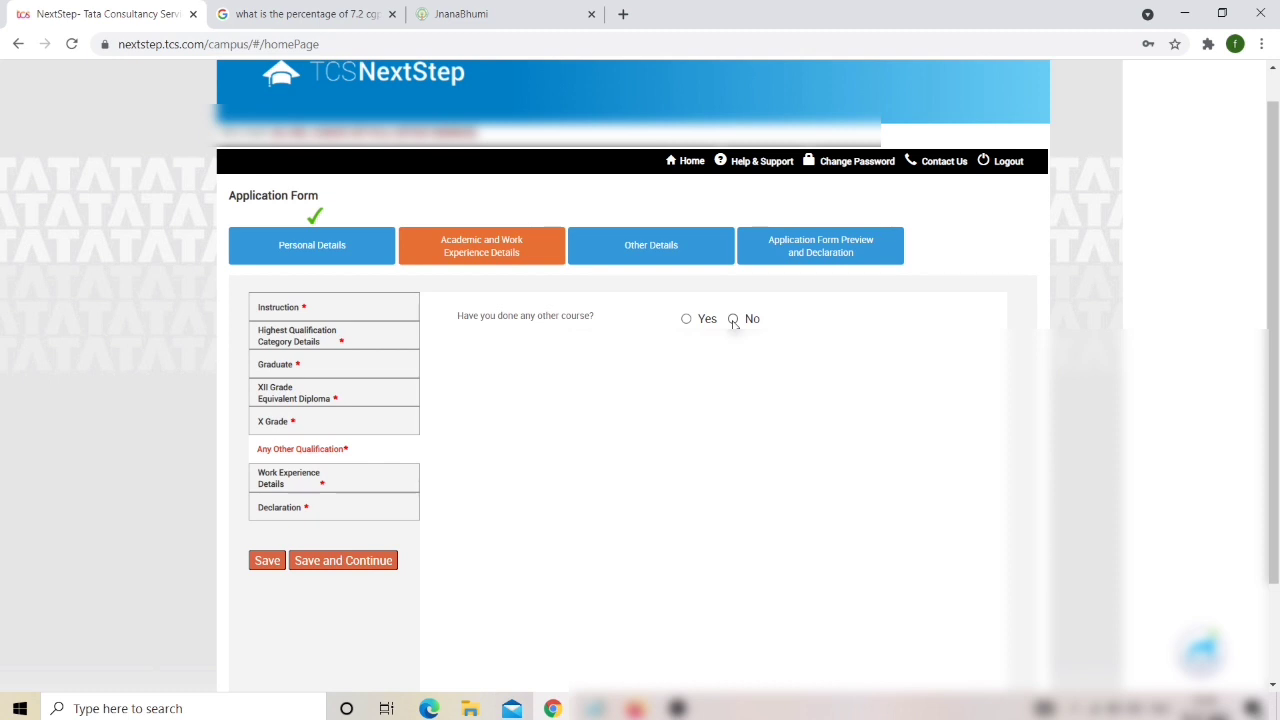
left_click(733, 319)
left_click(372, 563)
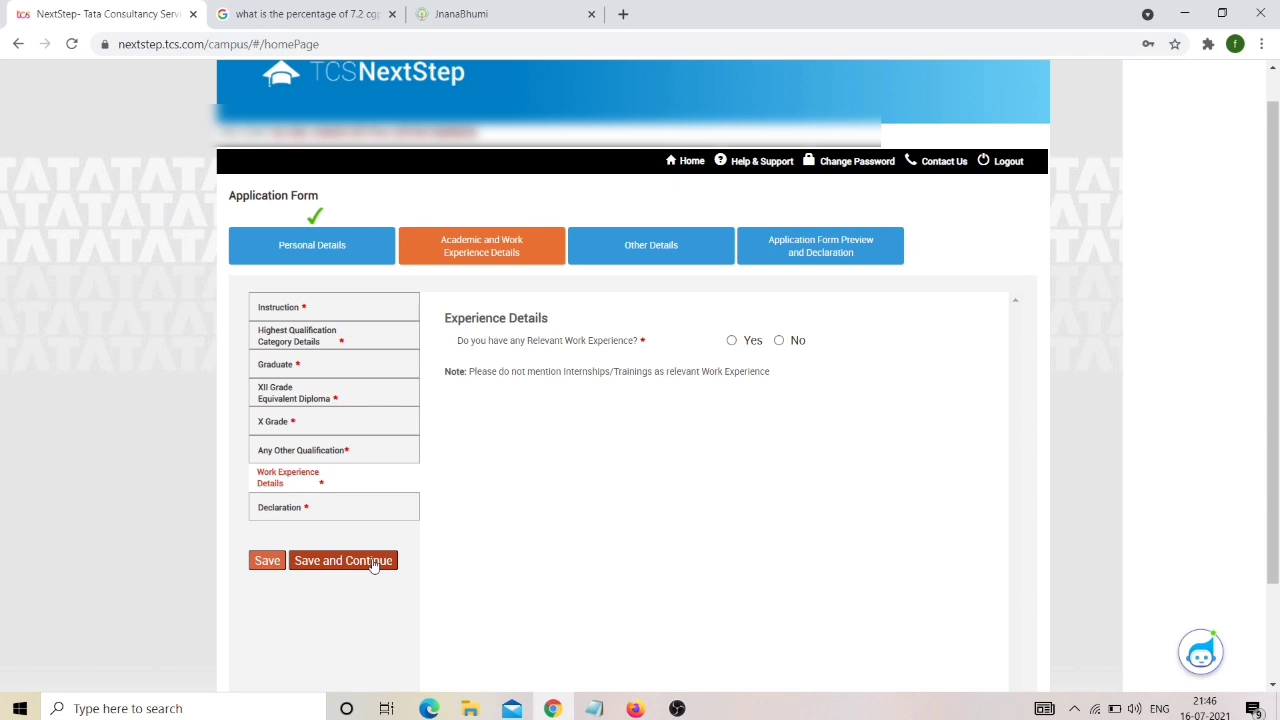
Answer No for relevant work experience and save to reach the Declaration.
left_click(783, 341)
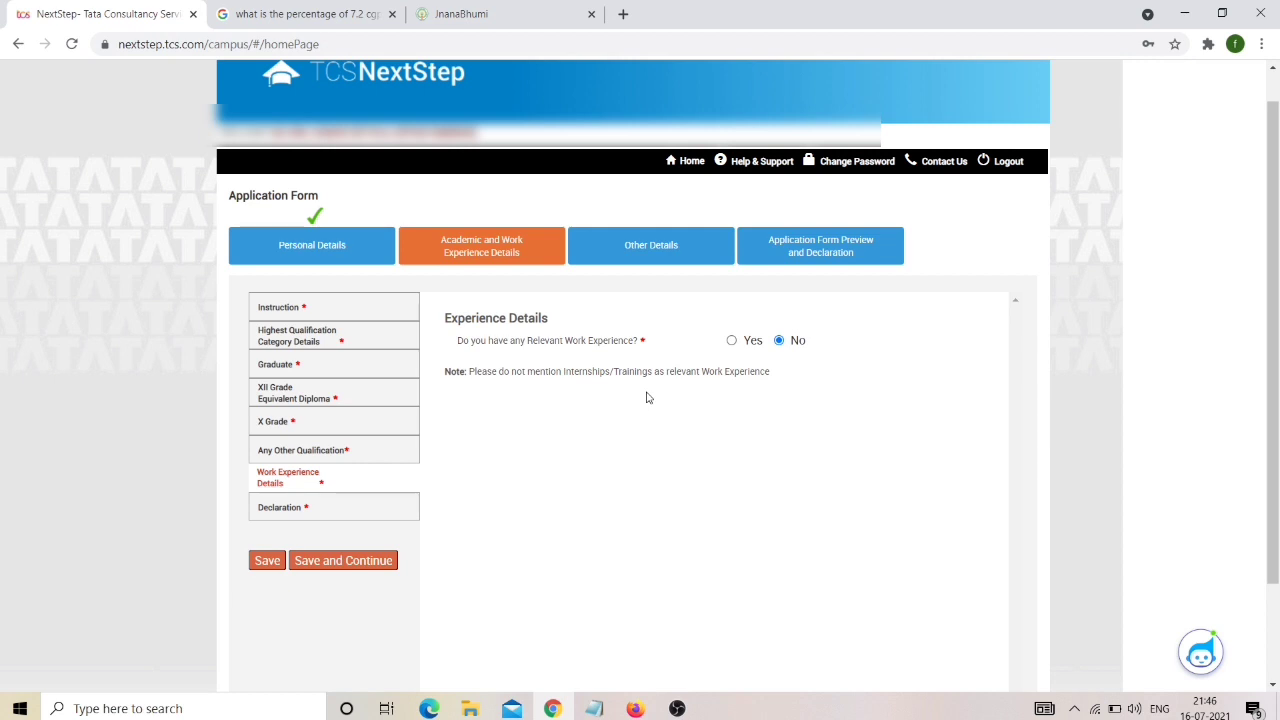
left_click(378, 563)
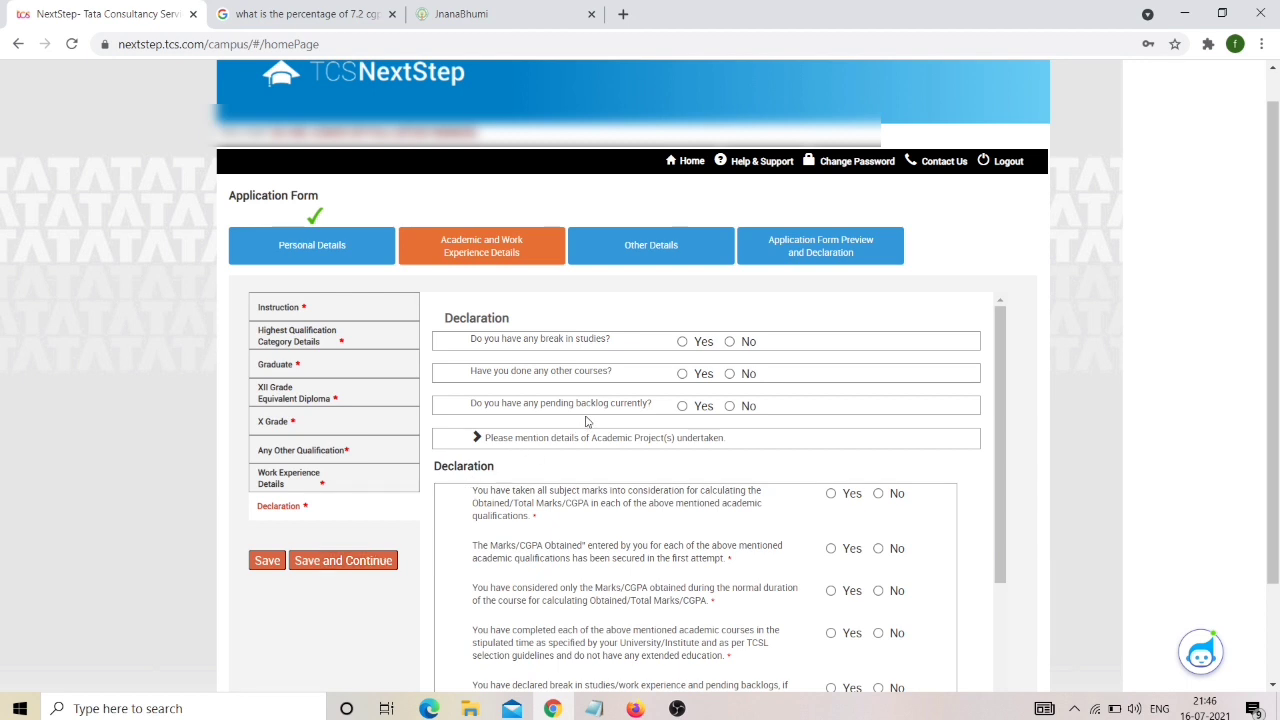
Answer No to study breaks, other courses and pending backlogs, then expand academic project details.
left_click(731, 342)
left_click(730, 374)
left_click(730, 406)
scroll(735, 416, "down", 1)
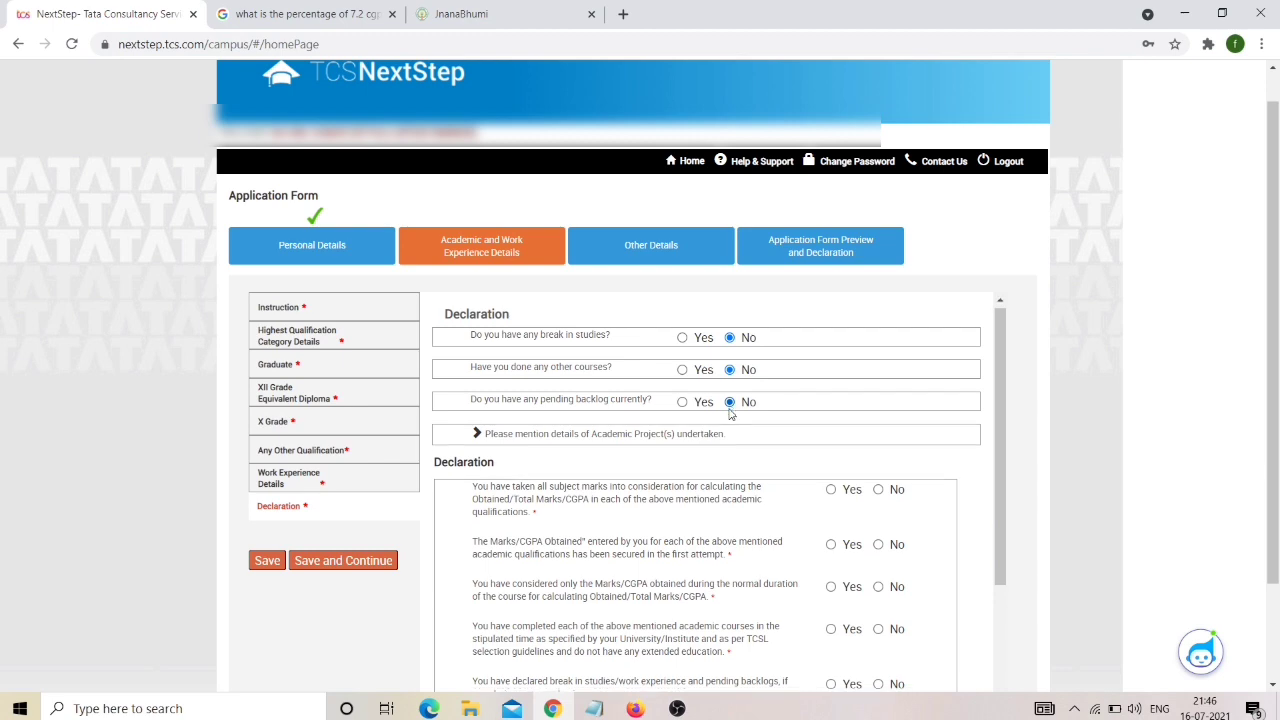
scroll(745, 420, "down", 1)
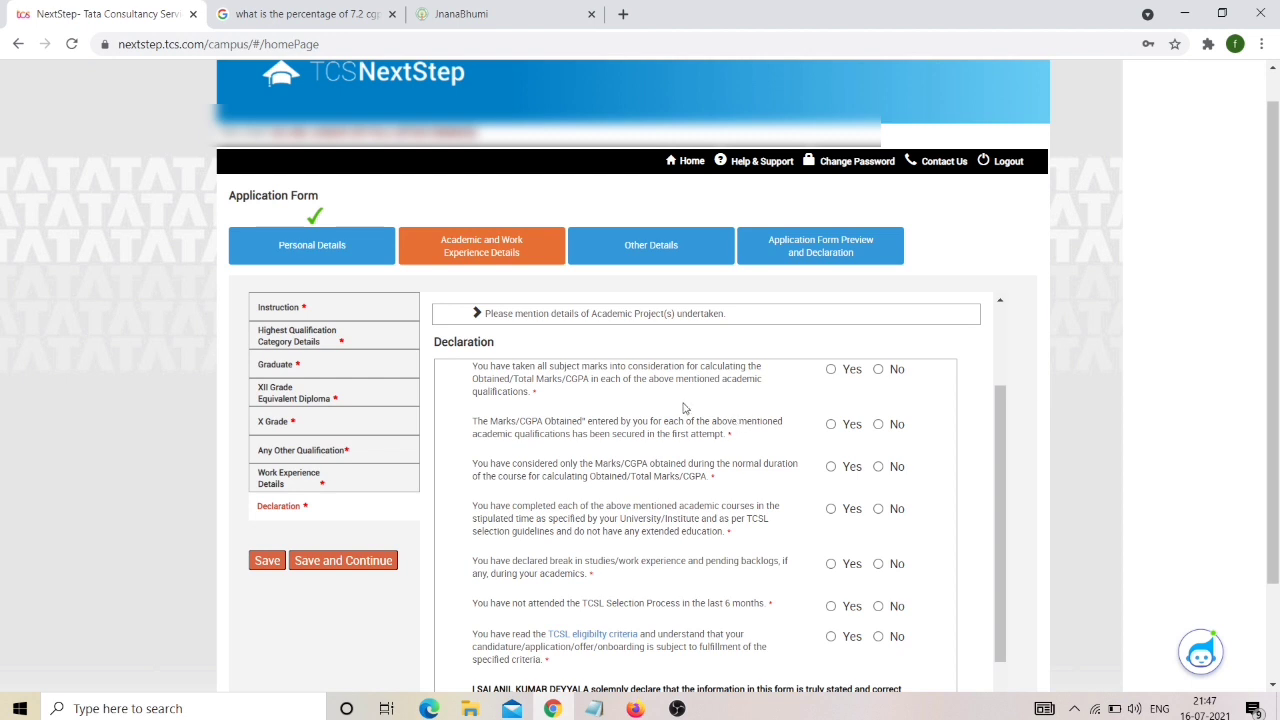
scroll(477, 313, "up", 1)
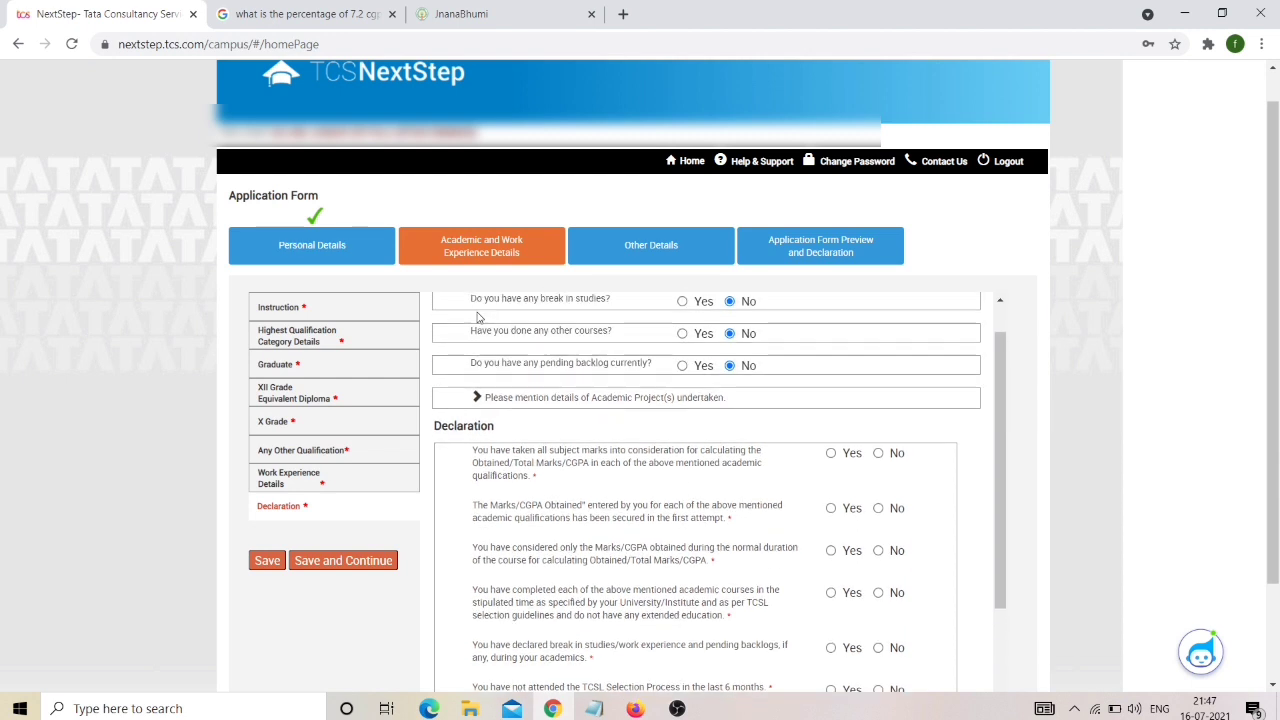
left_click(701, 400)
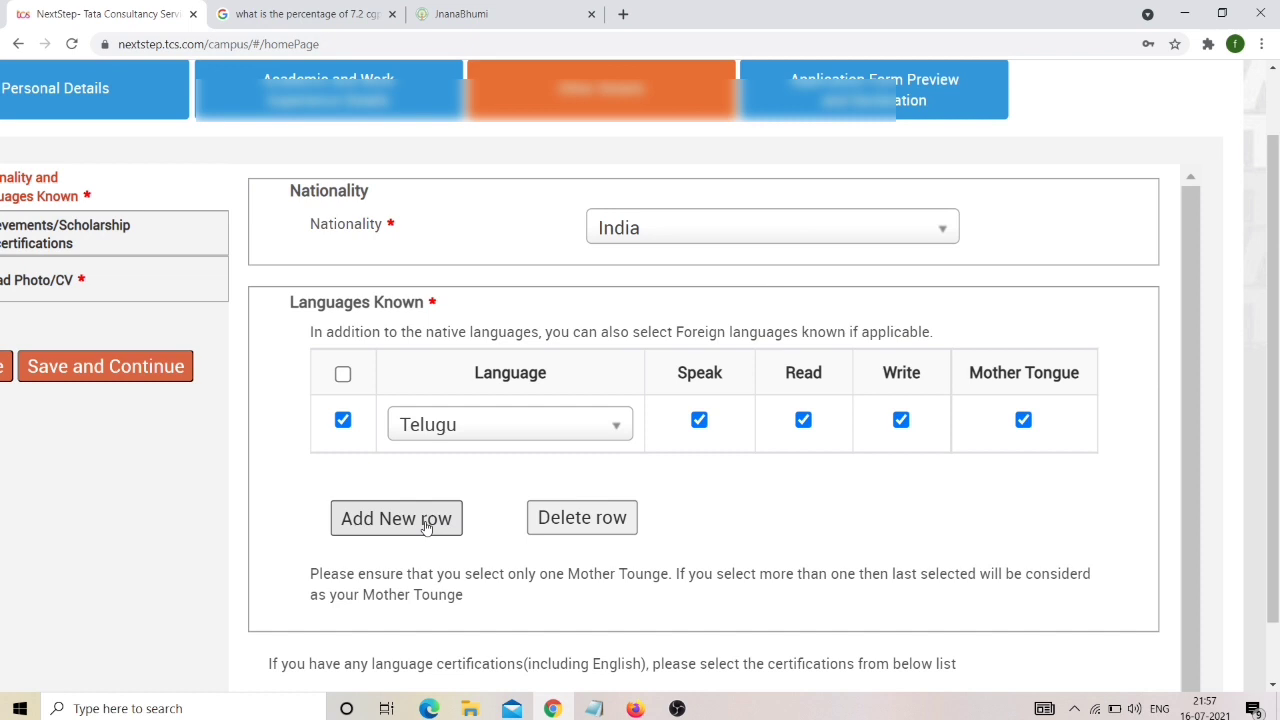
Add English to Languages Known as spoken, read and written.
left_click(425, 527)
left_click(457, 477)
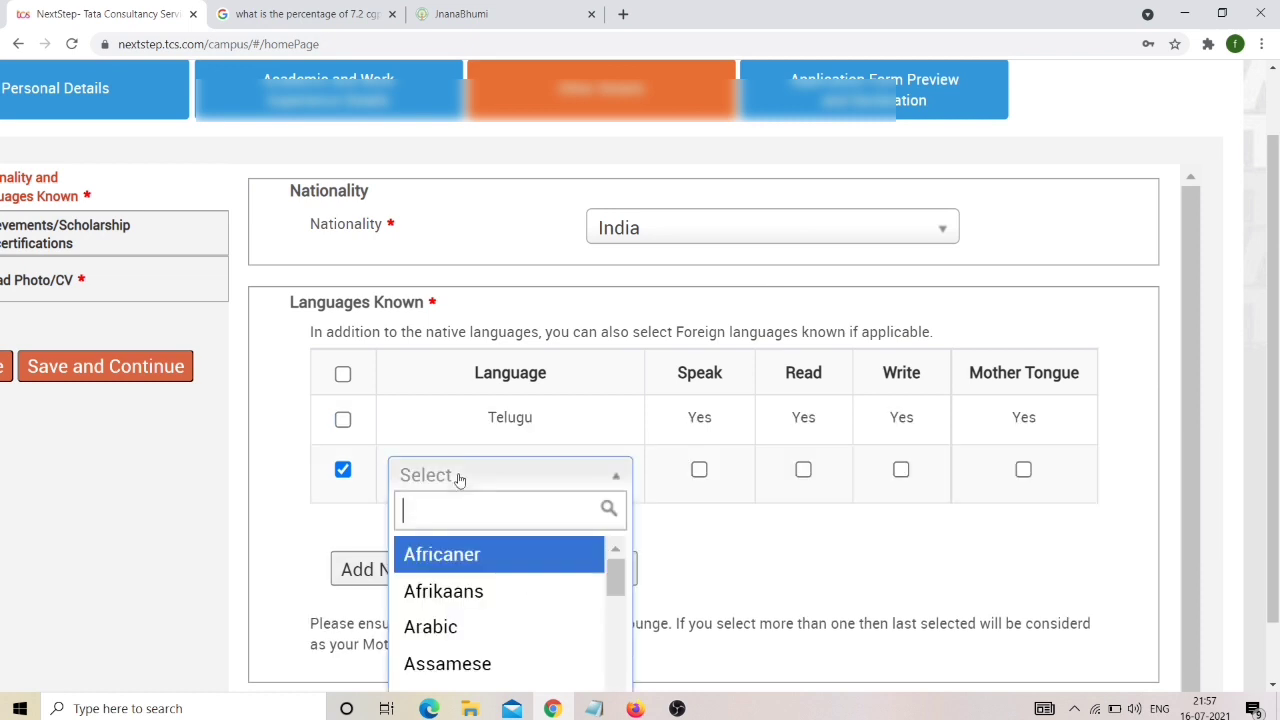
type("Engl")
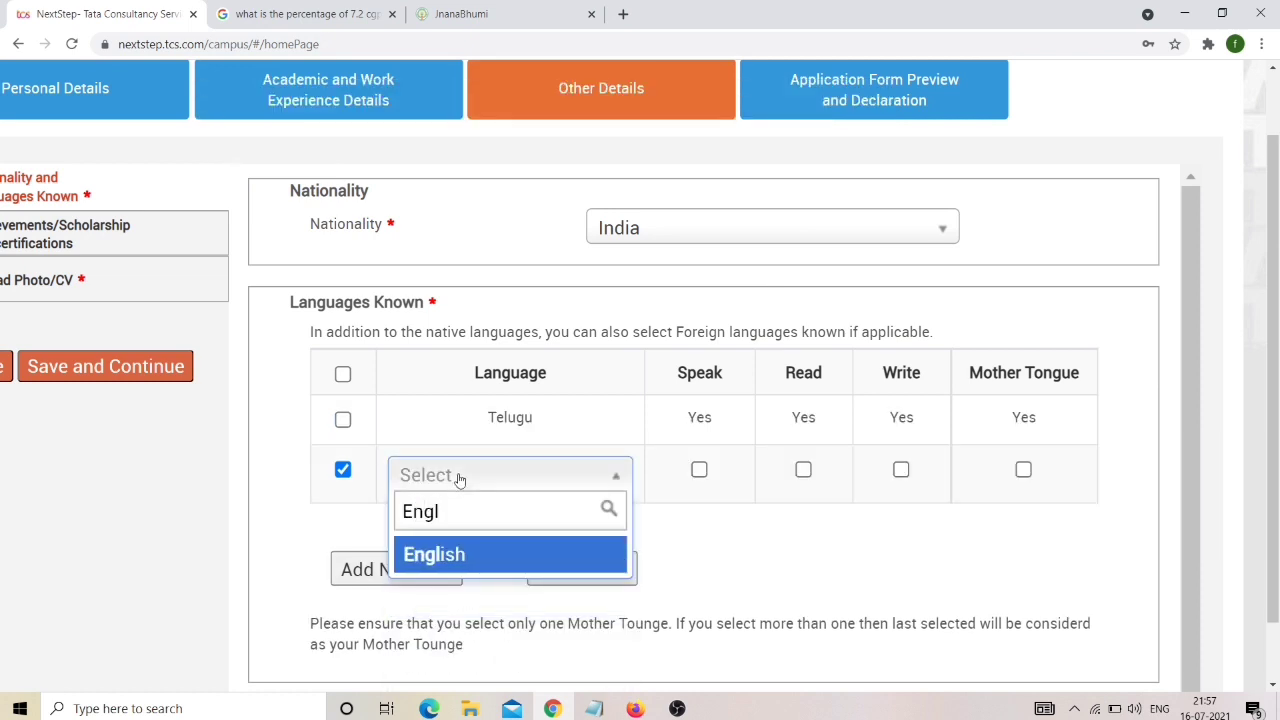
left_click(455, 553)
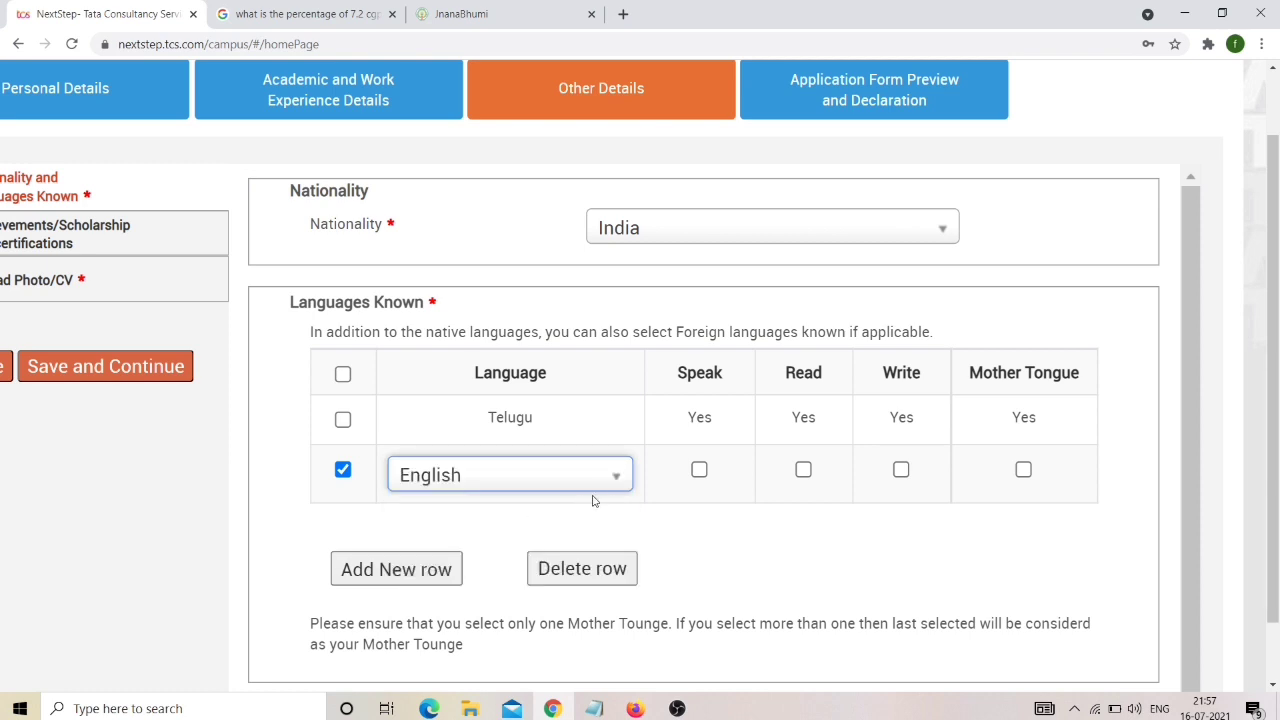
left_click(699, 470)
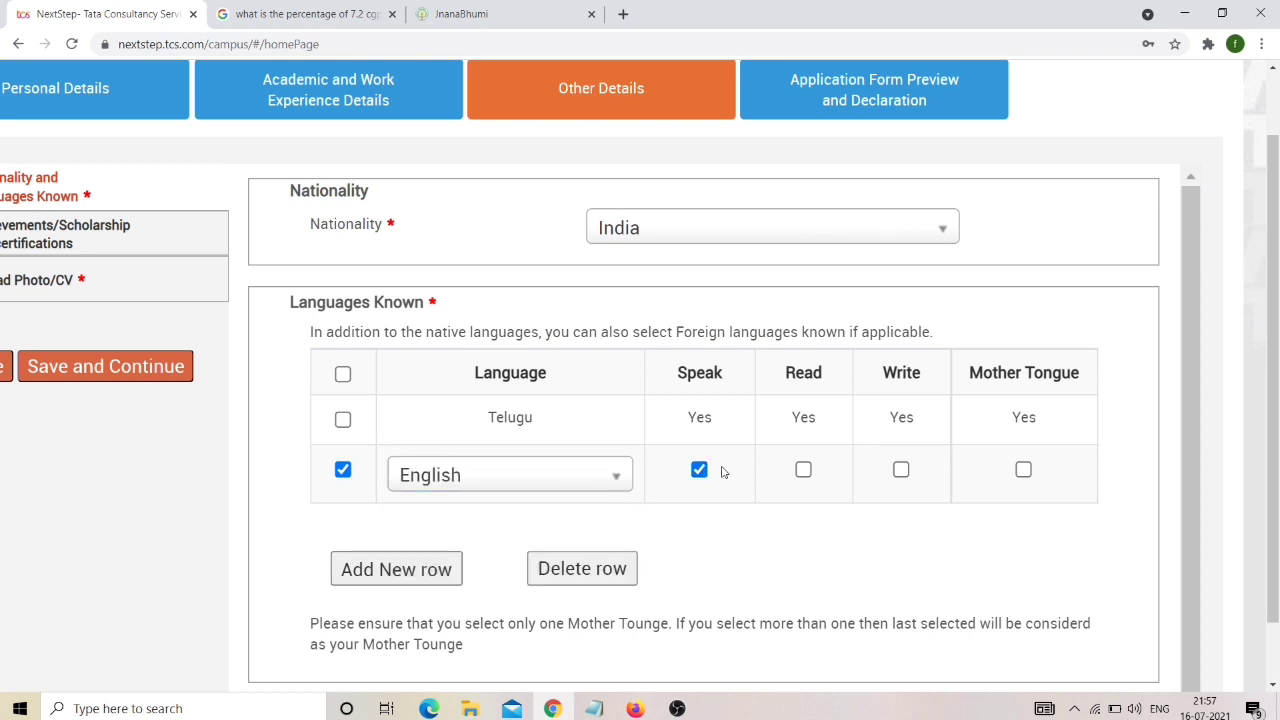
left_click(804, 470)
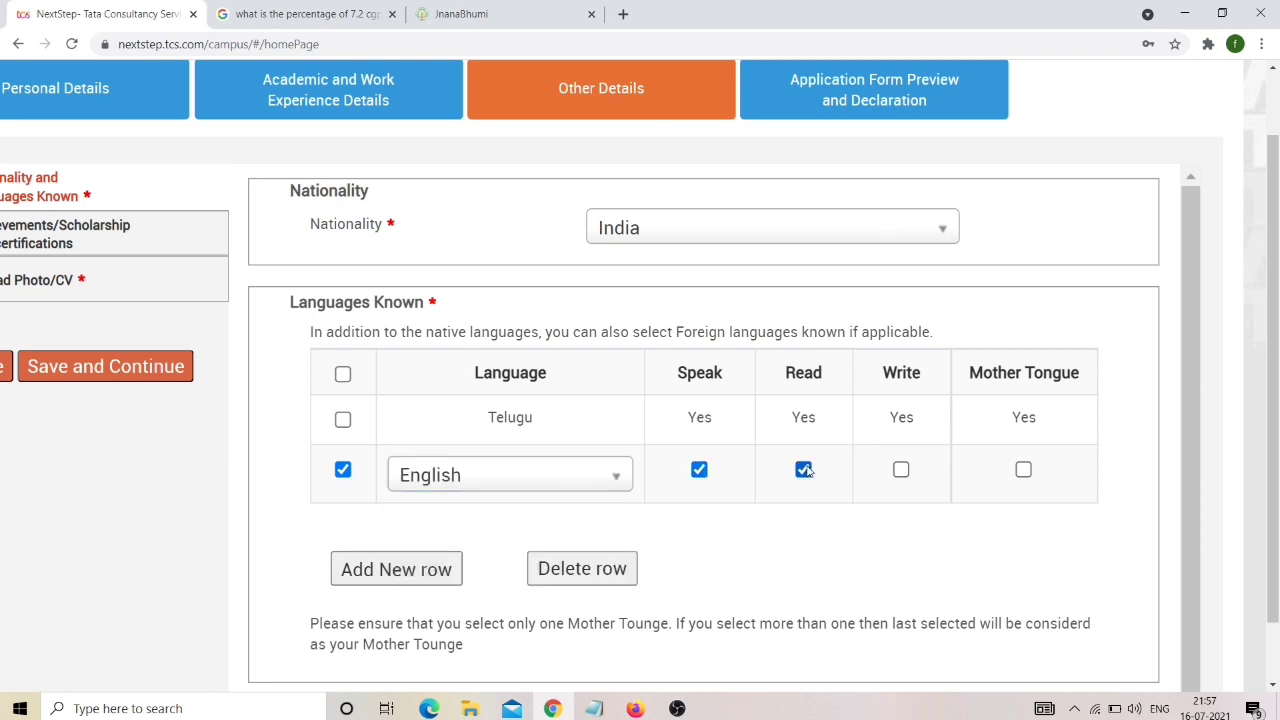
left_click(902, 470)
left_click(438, 564)
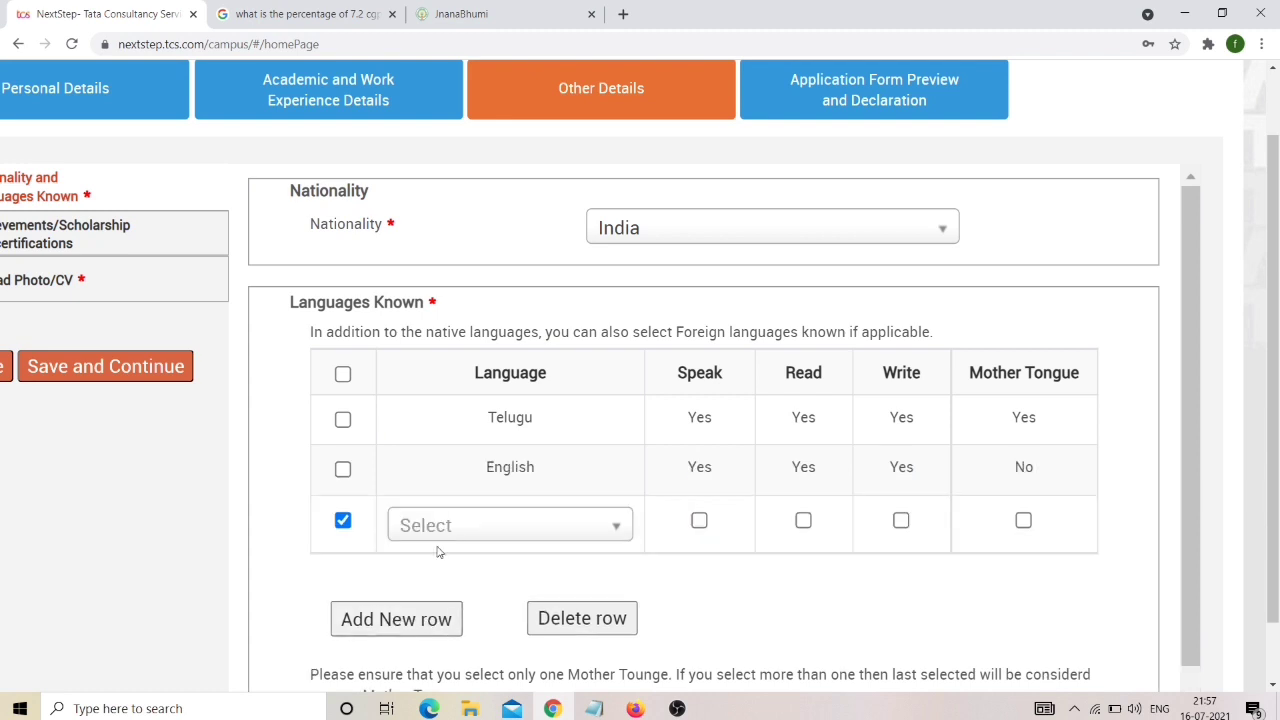
Add Hindi to Languages Known as read and written.
left_click(448, 527)
type("hindi")
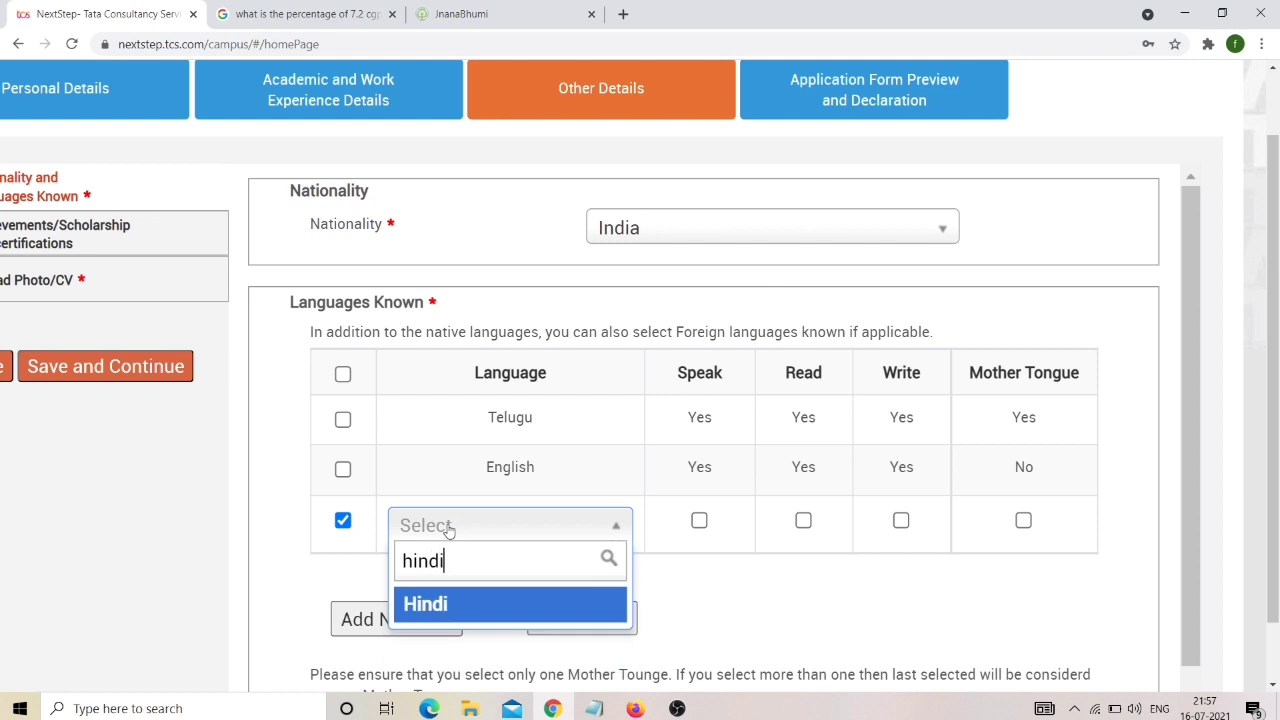
left_click(490, 609)
left_click(803, 520)
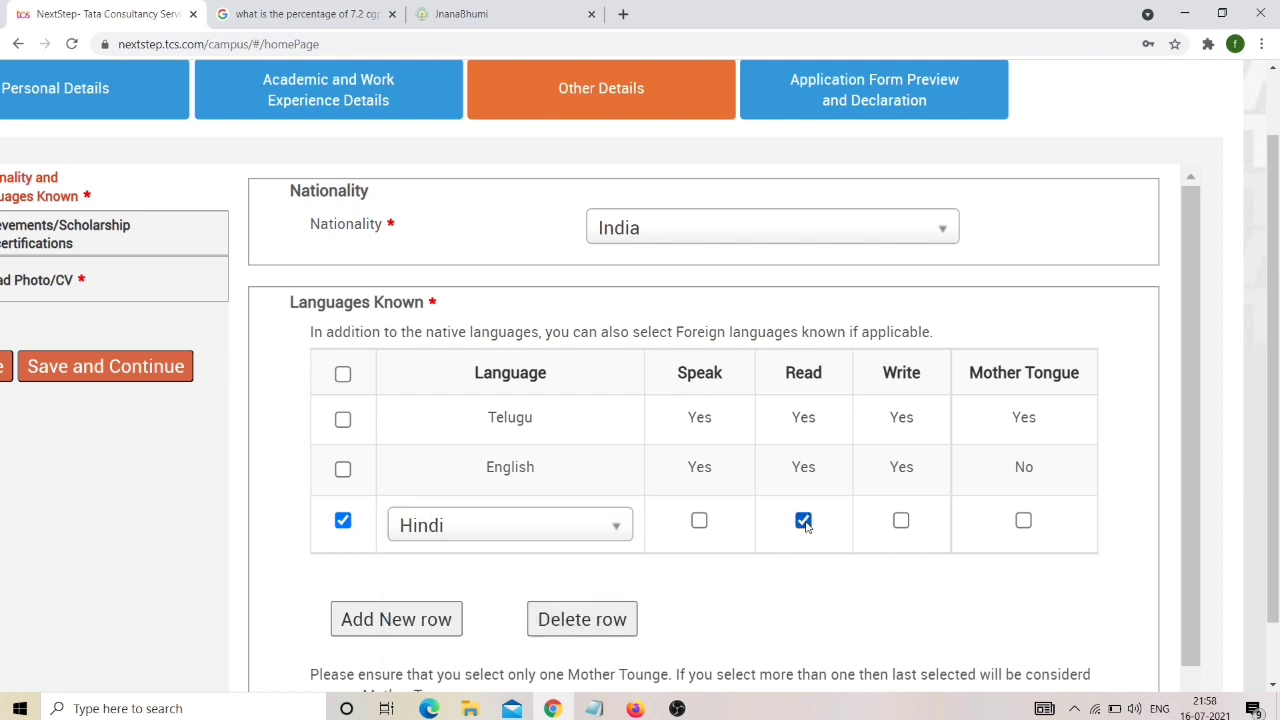
left_click(901, 521)
left_click(901, 521)
left_click(342, 520)
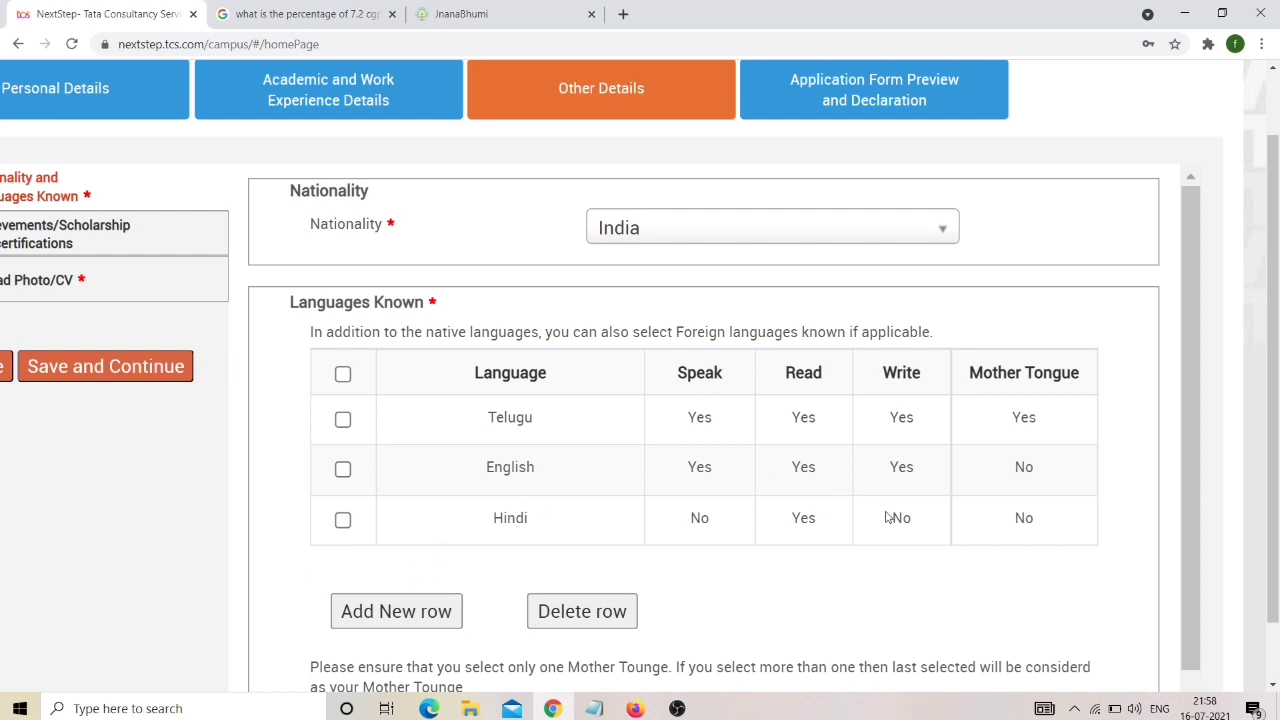
left_click(343, 520)
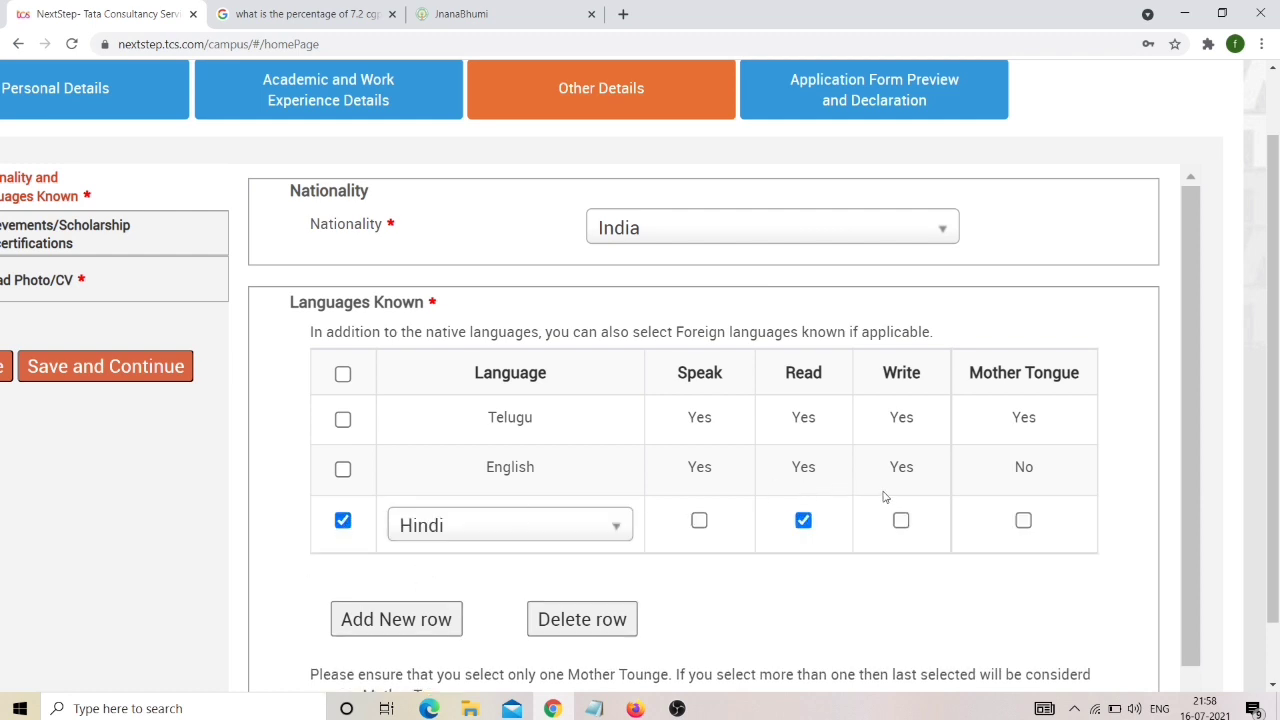
left_click(901, 520)
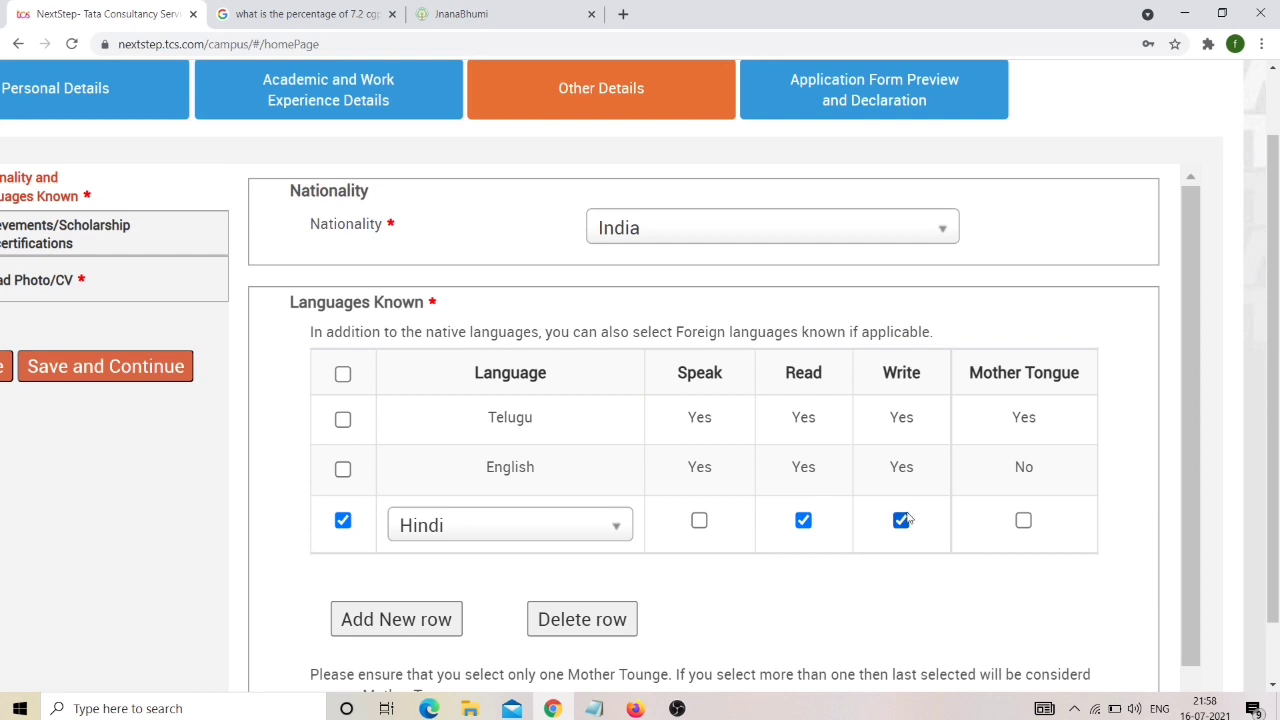
left_click(343, 520)
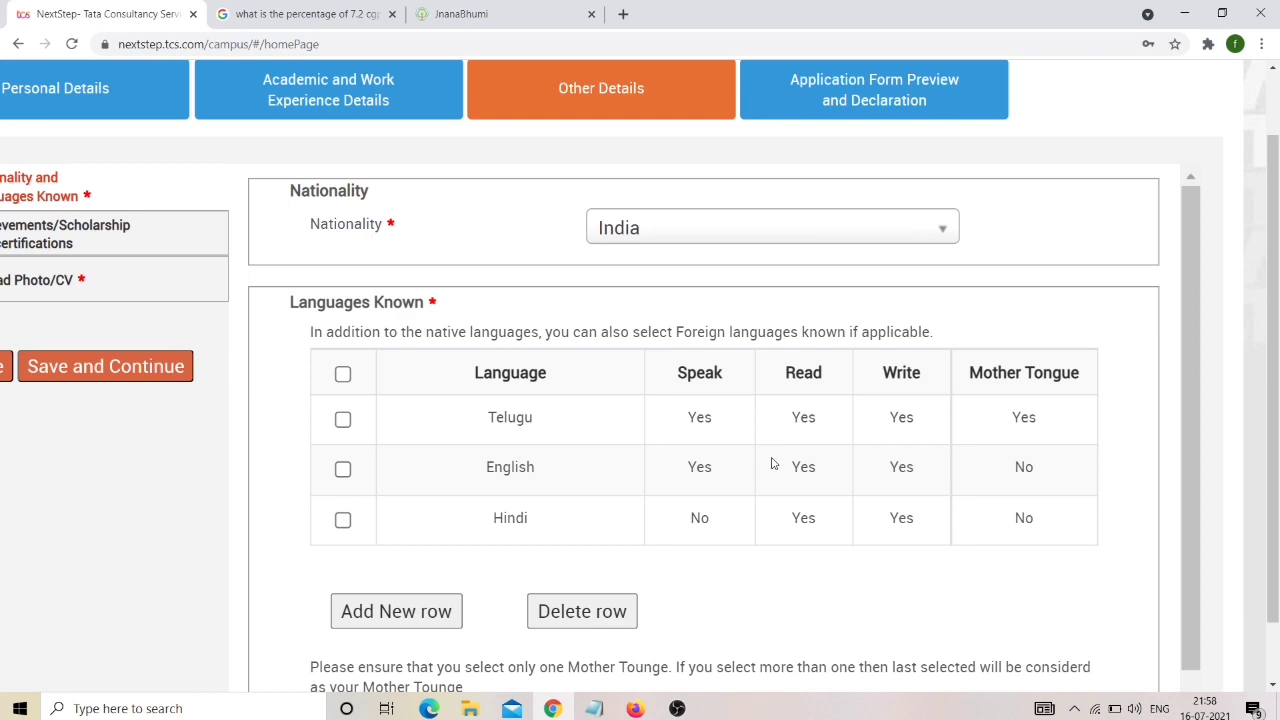
scroll(602, 518, "down", 5)
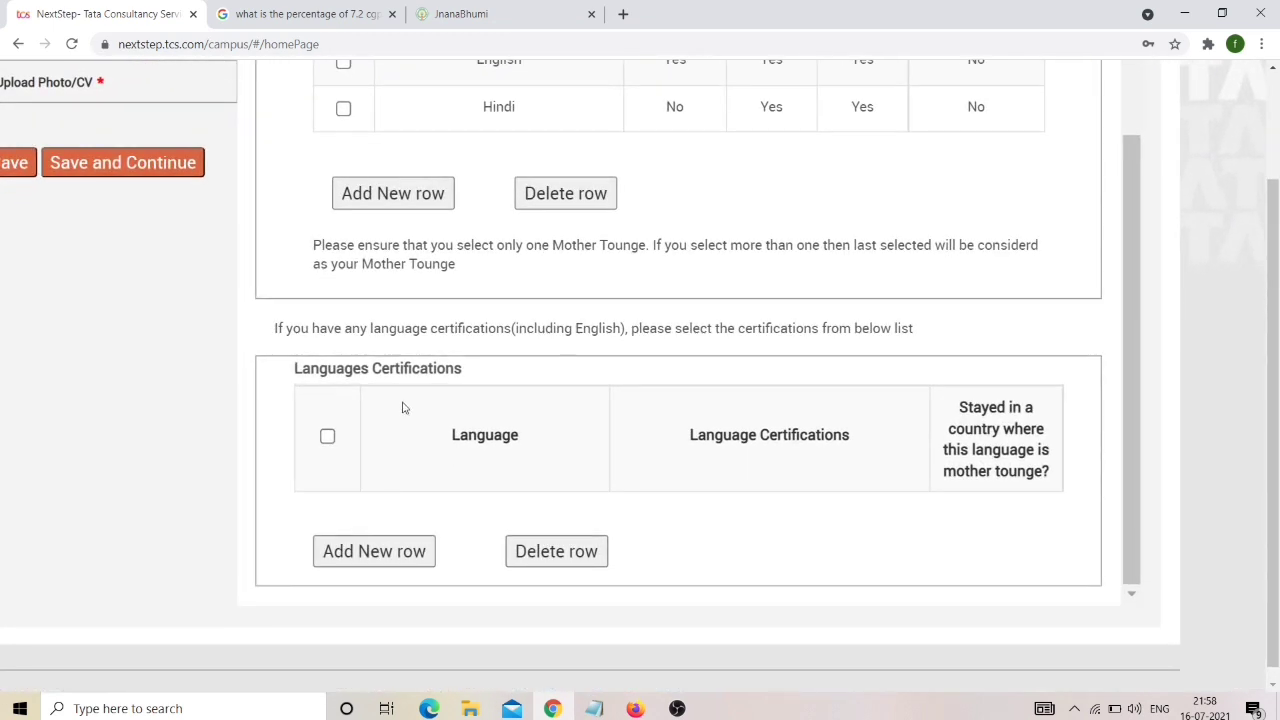
Add a Languages Certifications row, then save nationality and languages to reach Achievements.
left_click_drag(557, 335, 694, 333)
left_click(697, 333)
left_click(406, 551)
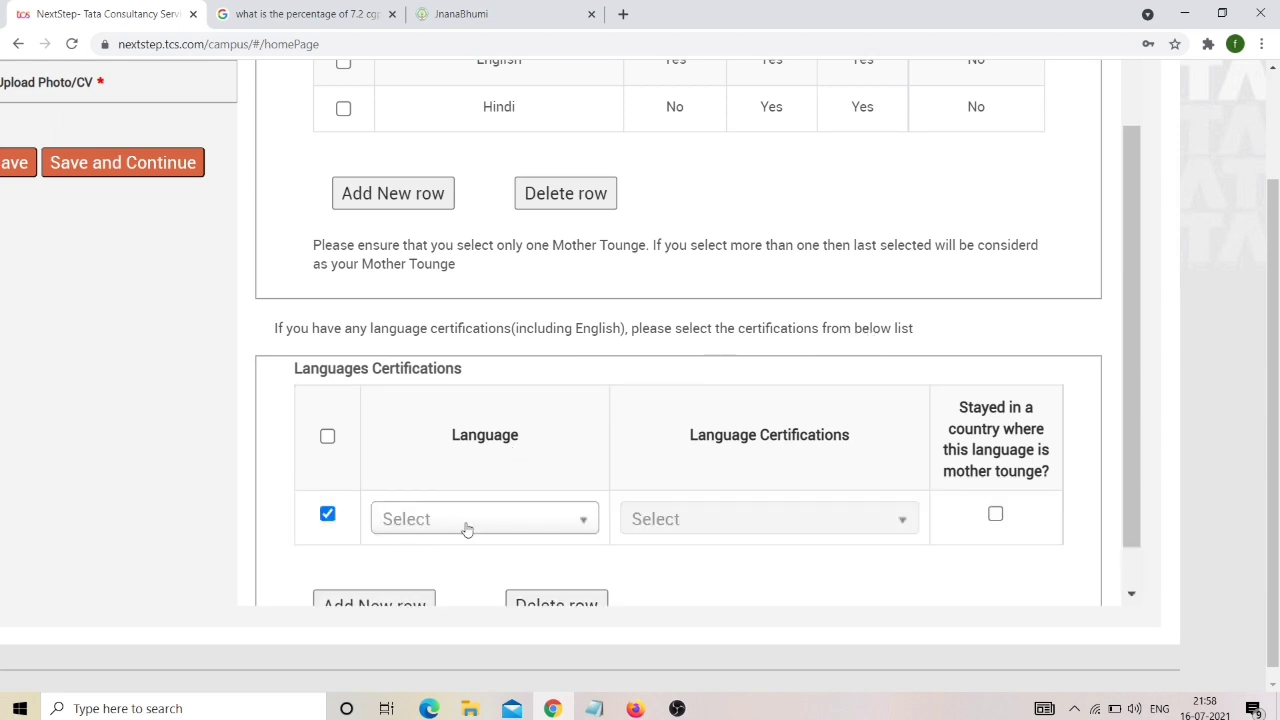
left_click(470, 522)
scroll(476, 527, "down", 1)
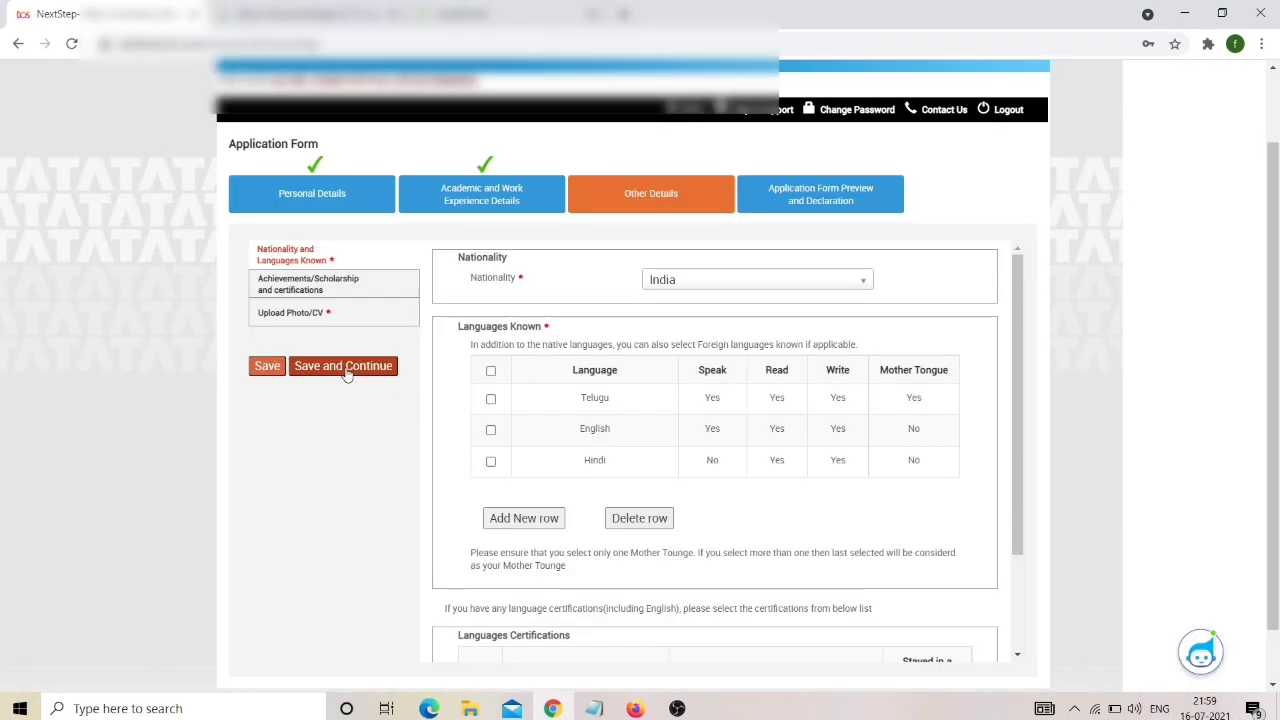
left_click(350, 369)
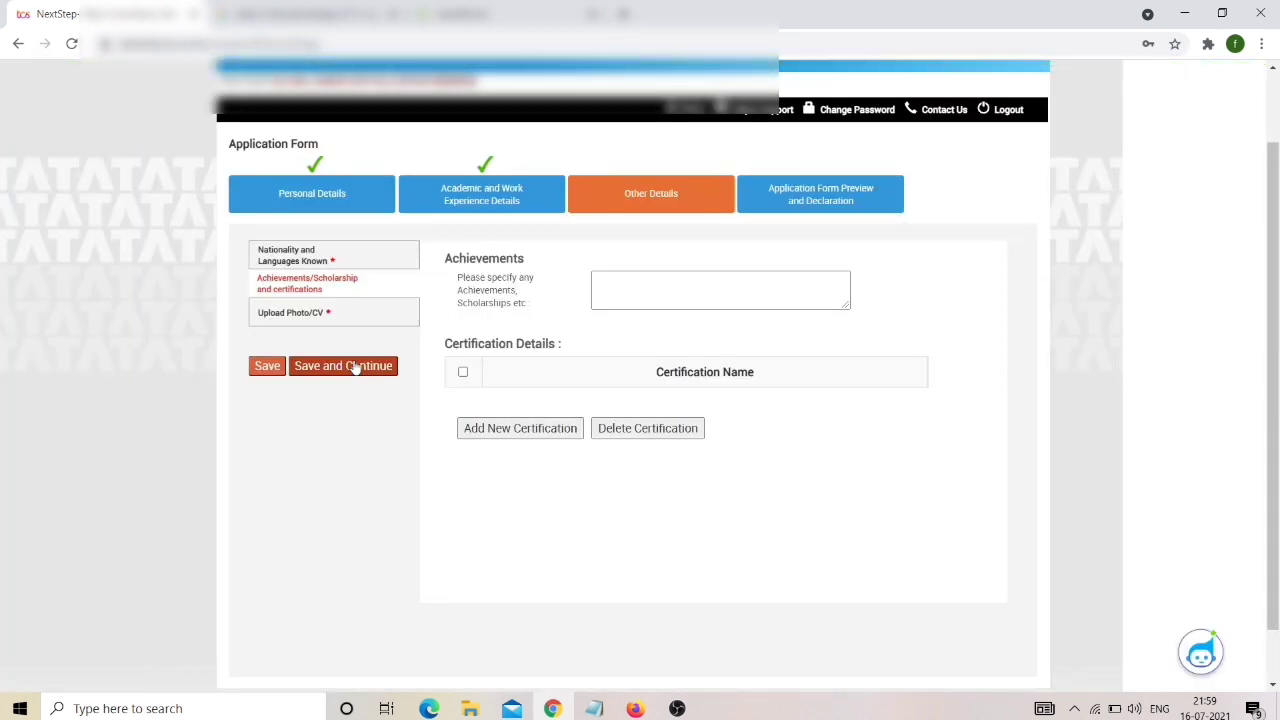
Enter the achievement 'Secured National Means And Merit Scholarship - 2013' and begin a new line.
left_click(624, 284)
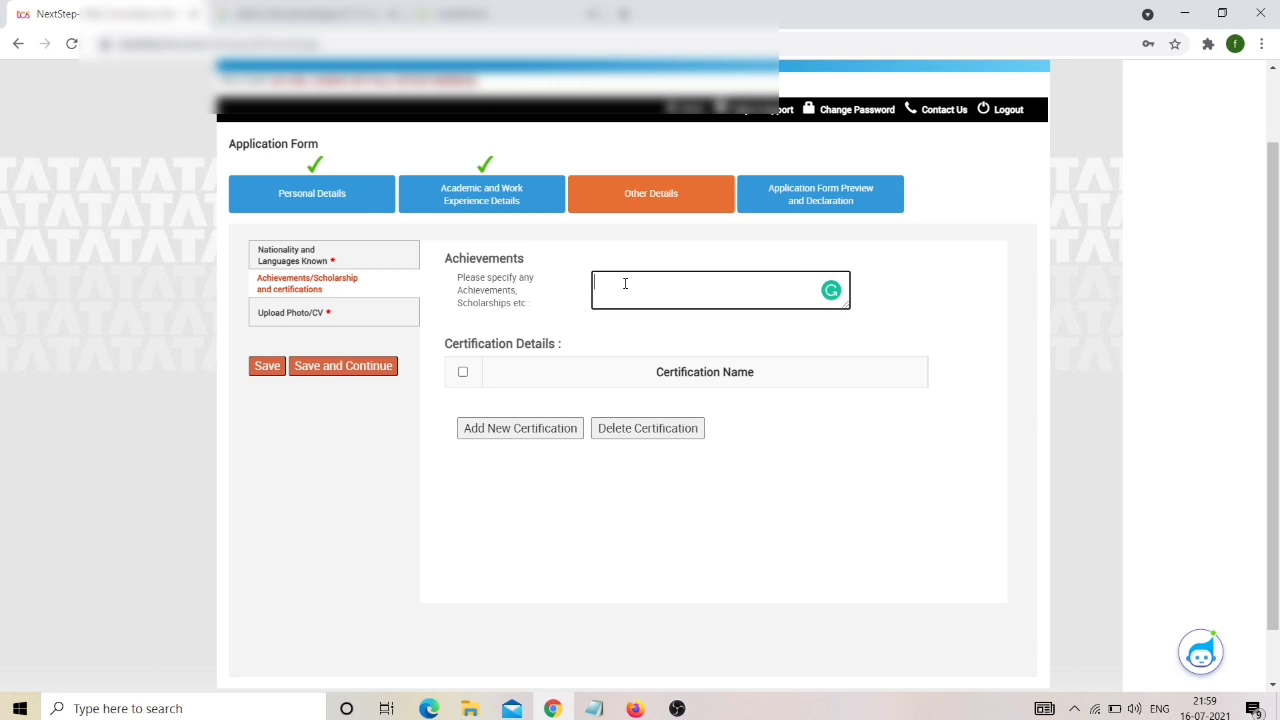
type("National Means And Merit Scholarship - 2013")
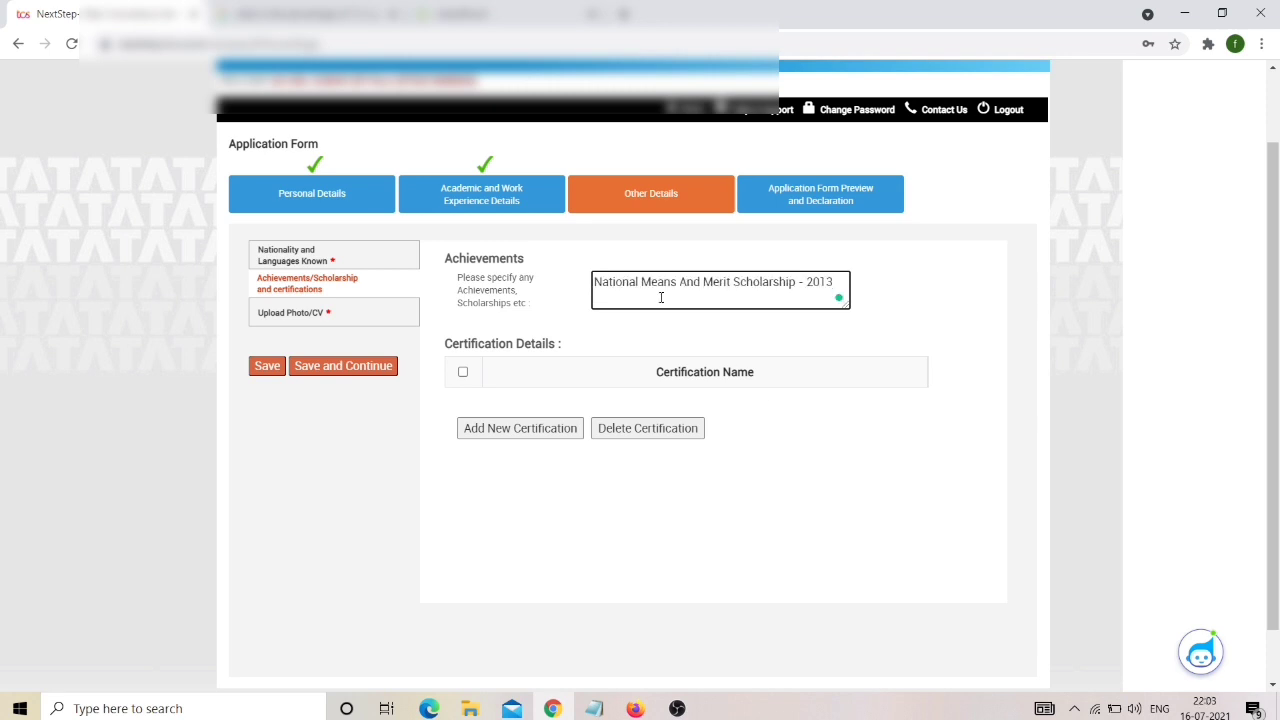
left_click(596, 282)
type("Secu")
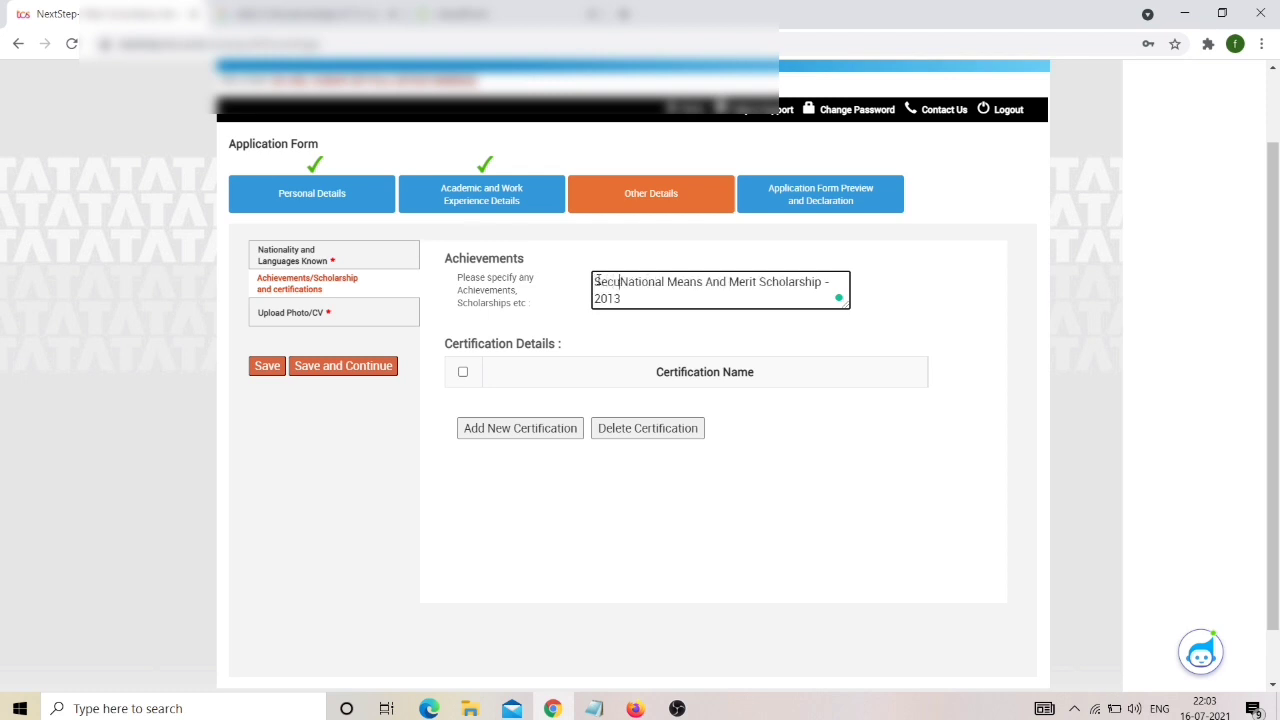
type("red")
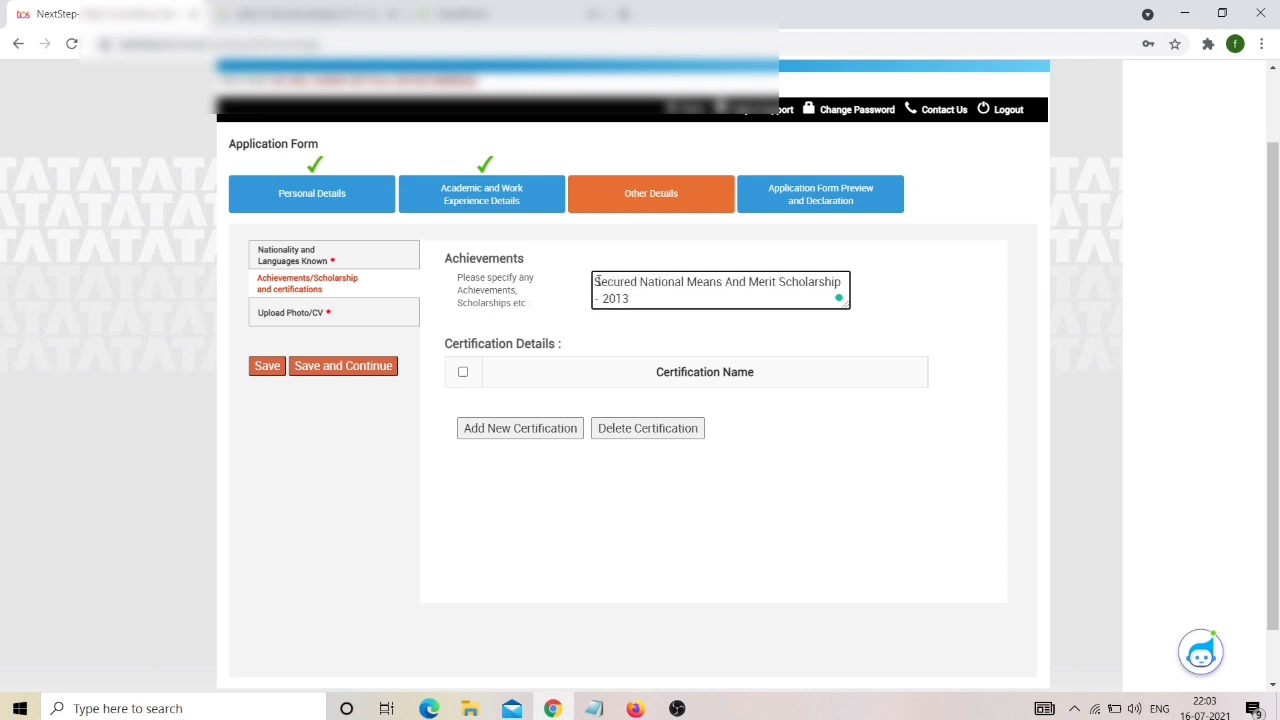
key("Return")
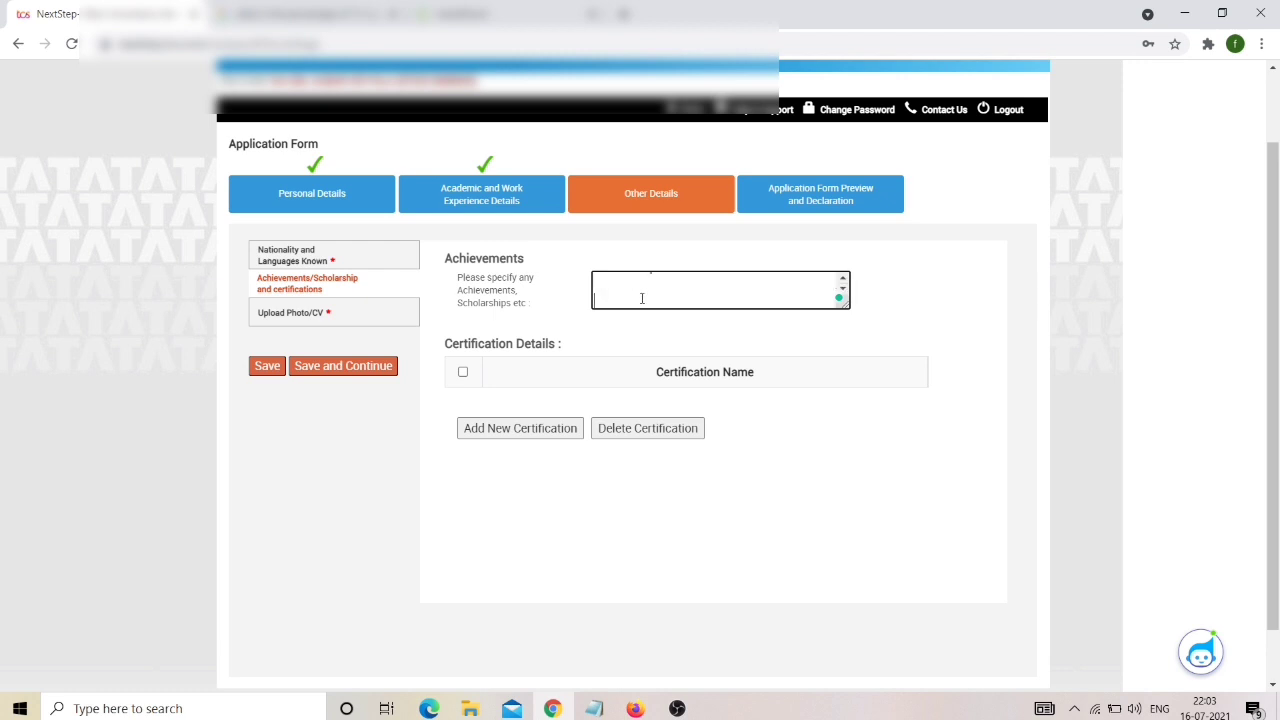
scroll(641, 298, "up", 2)
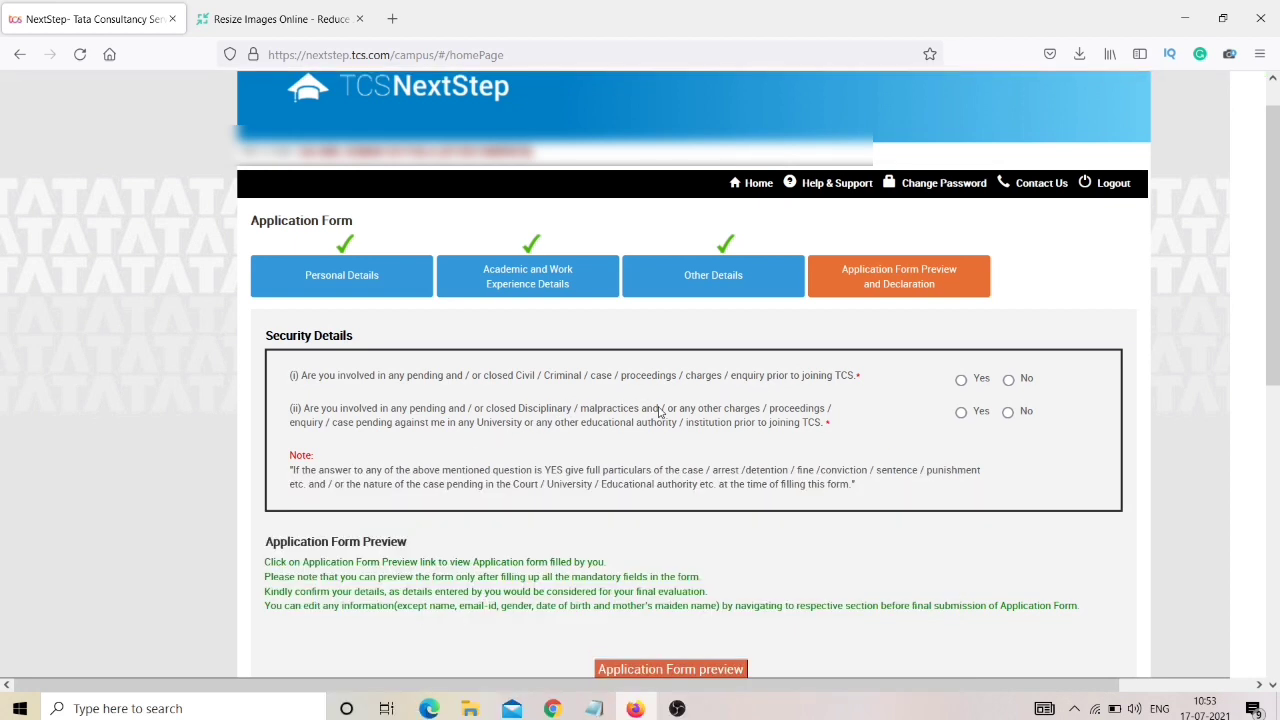
Answer No to the security question and the previous TCS tests question.
left_click(1008, 381)
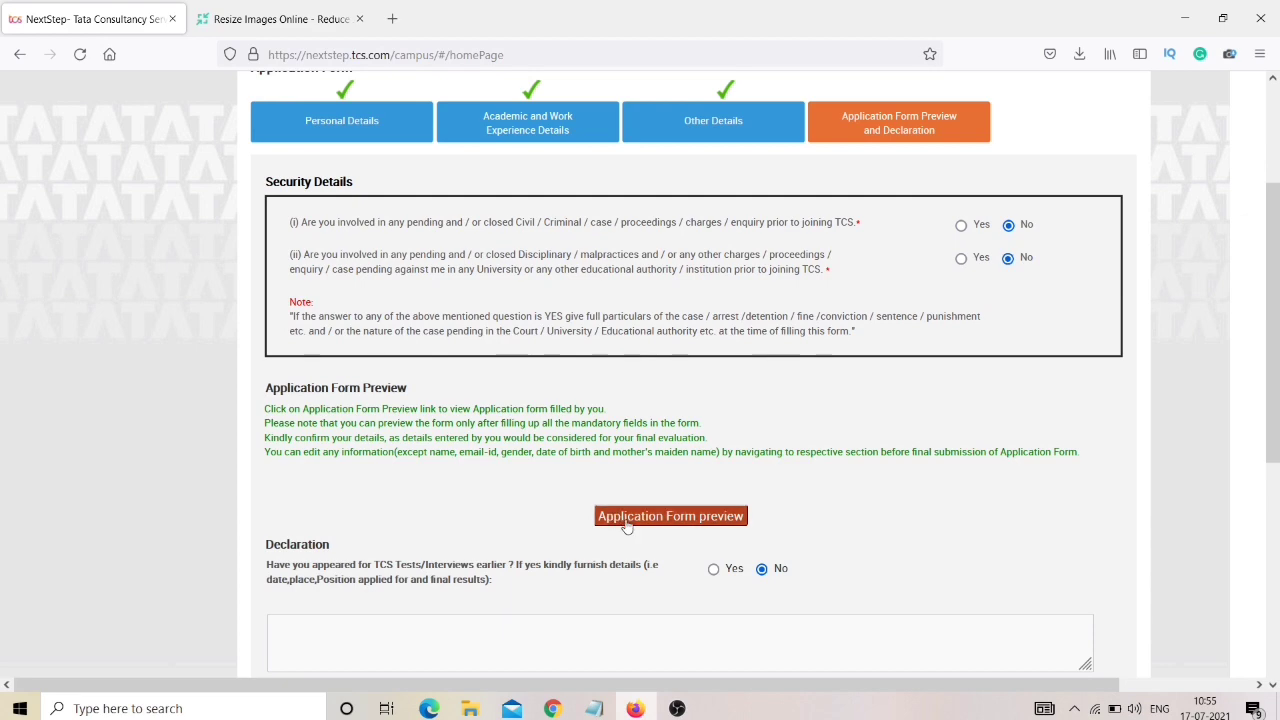
scroll(627, 527, "down", 2)
scroll(625, 539, "up", 3)
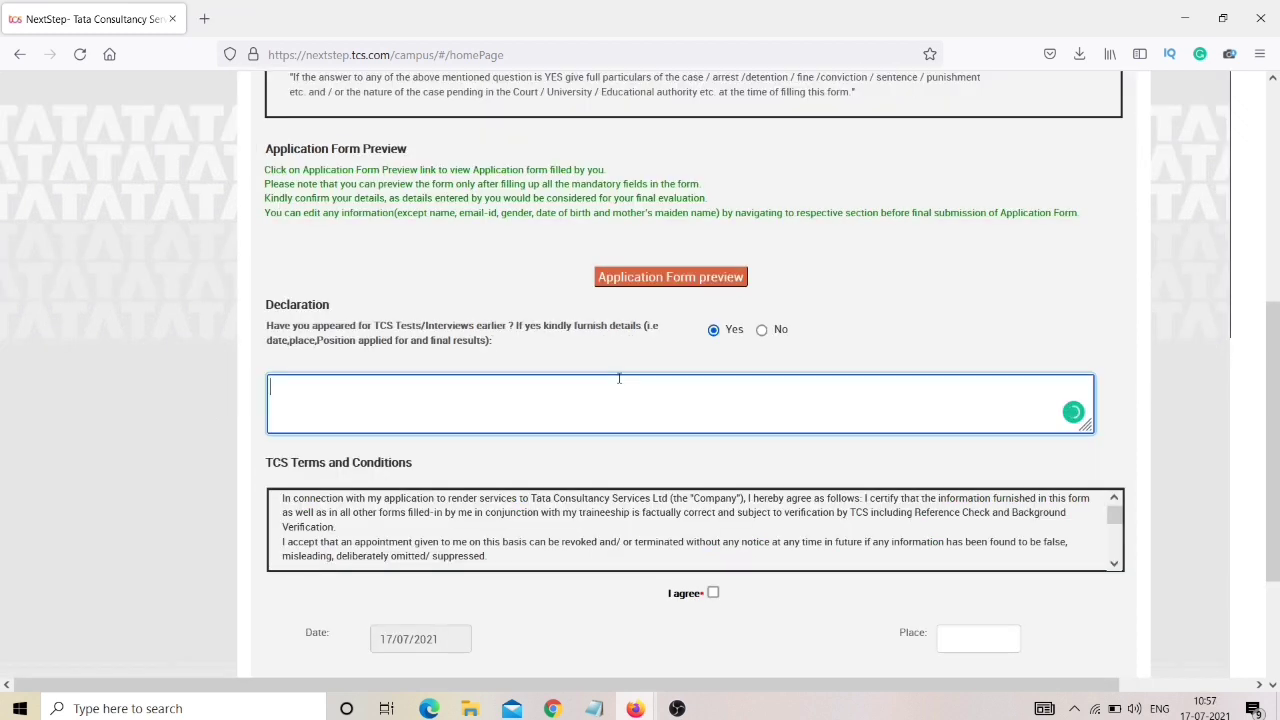
left_click(761, 331)
Accept the terms with place Kakinada and submit the application form.
scroll(665, 424, "down", 2)
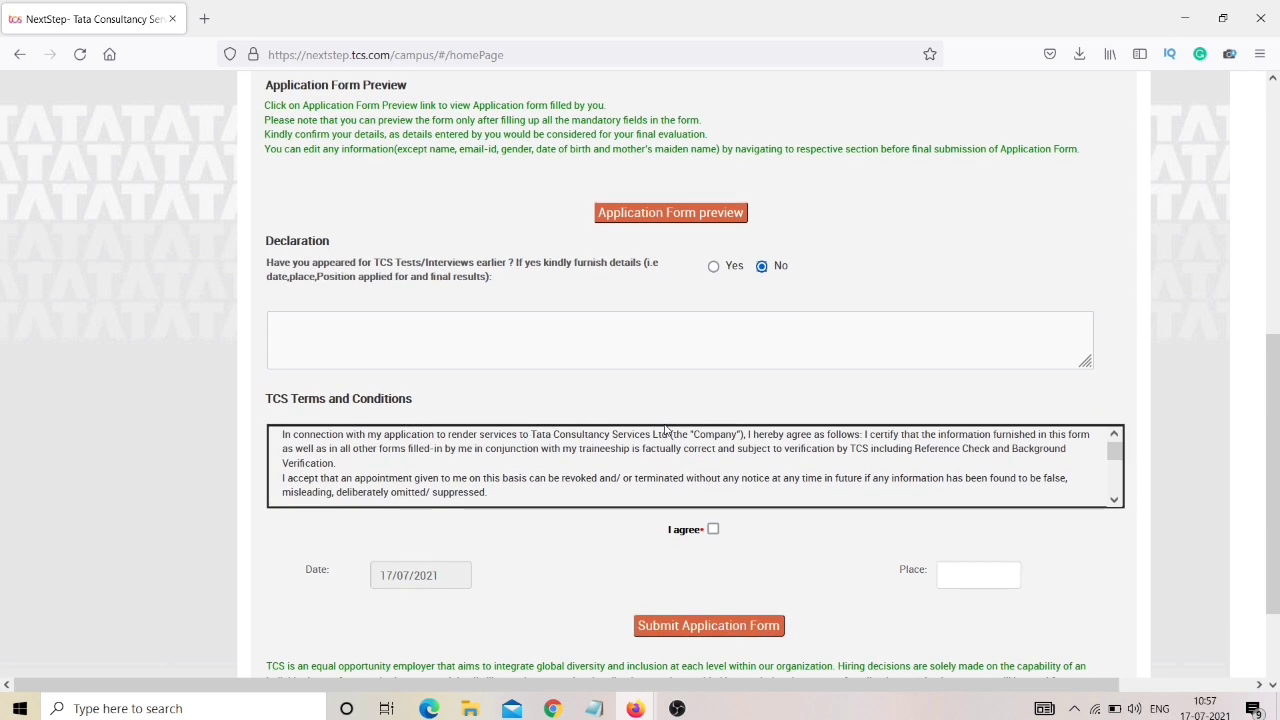
scroll(665, 424, "down", 5)
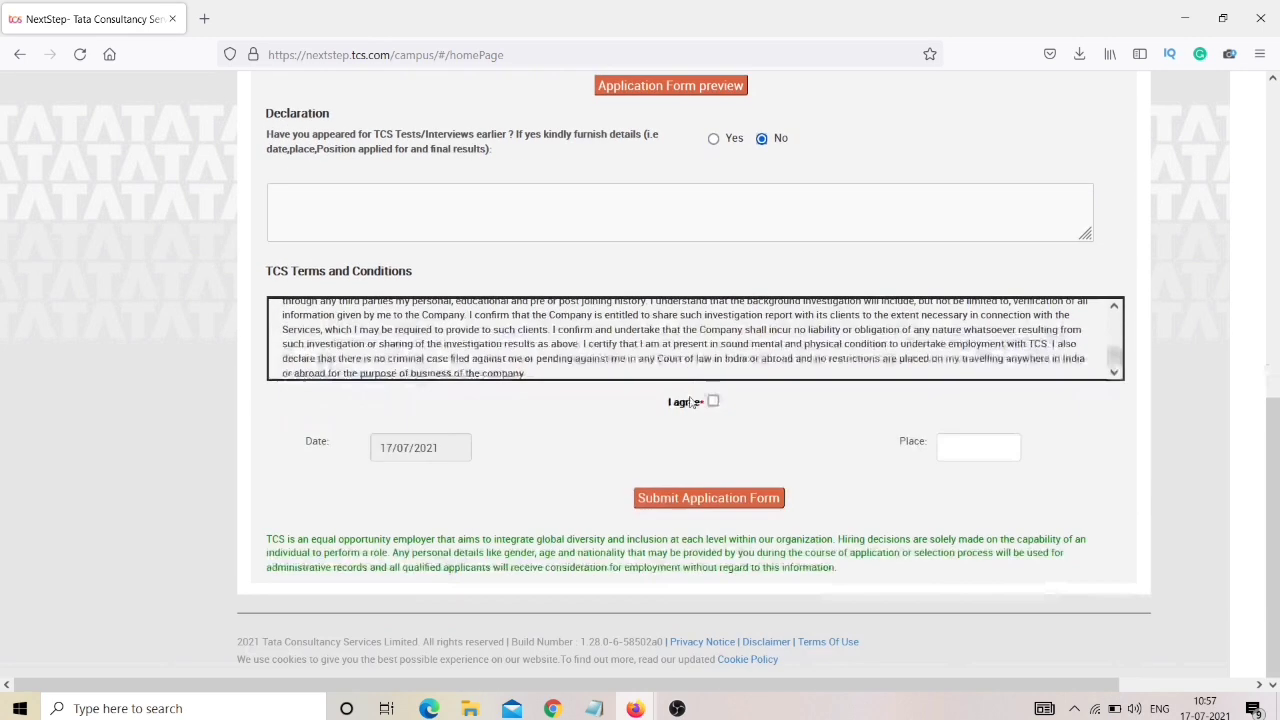
left_click(714, 401)
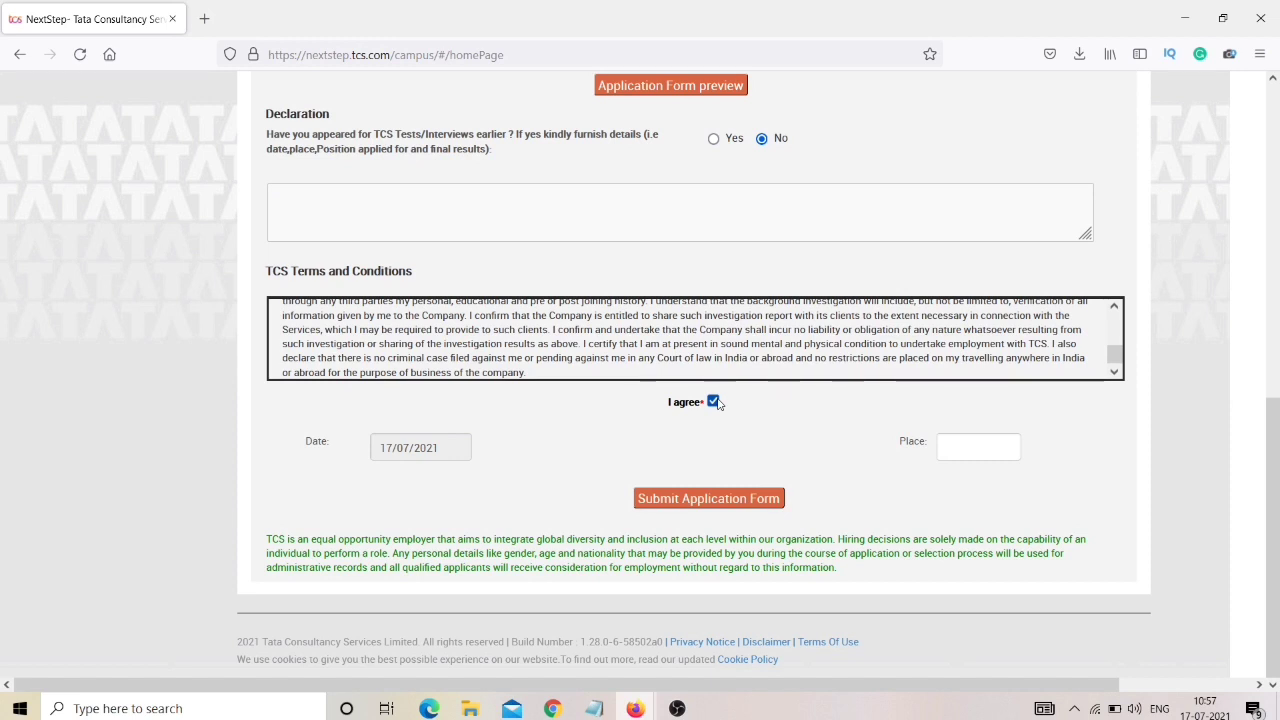
left_click(960, 440)
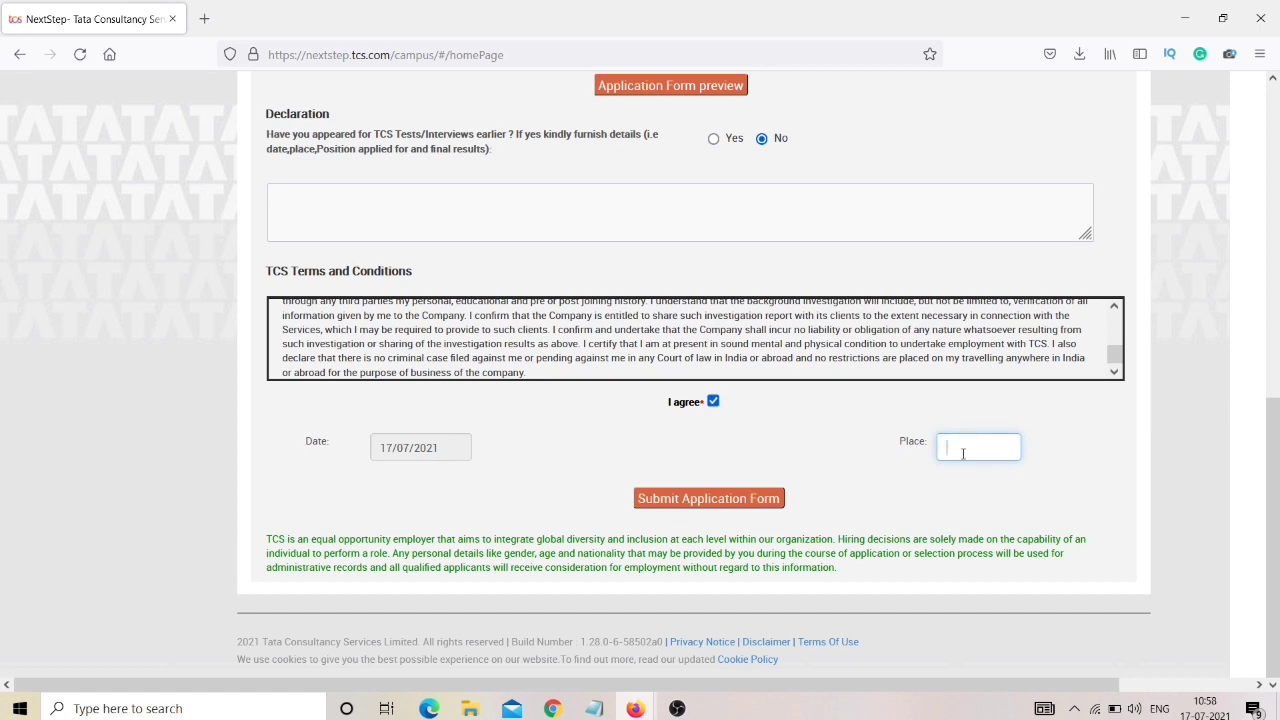
type("Kakinada")
left_click(742, 502)
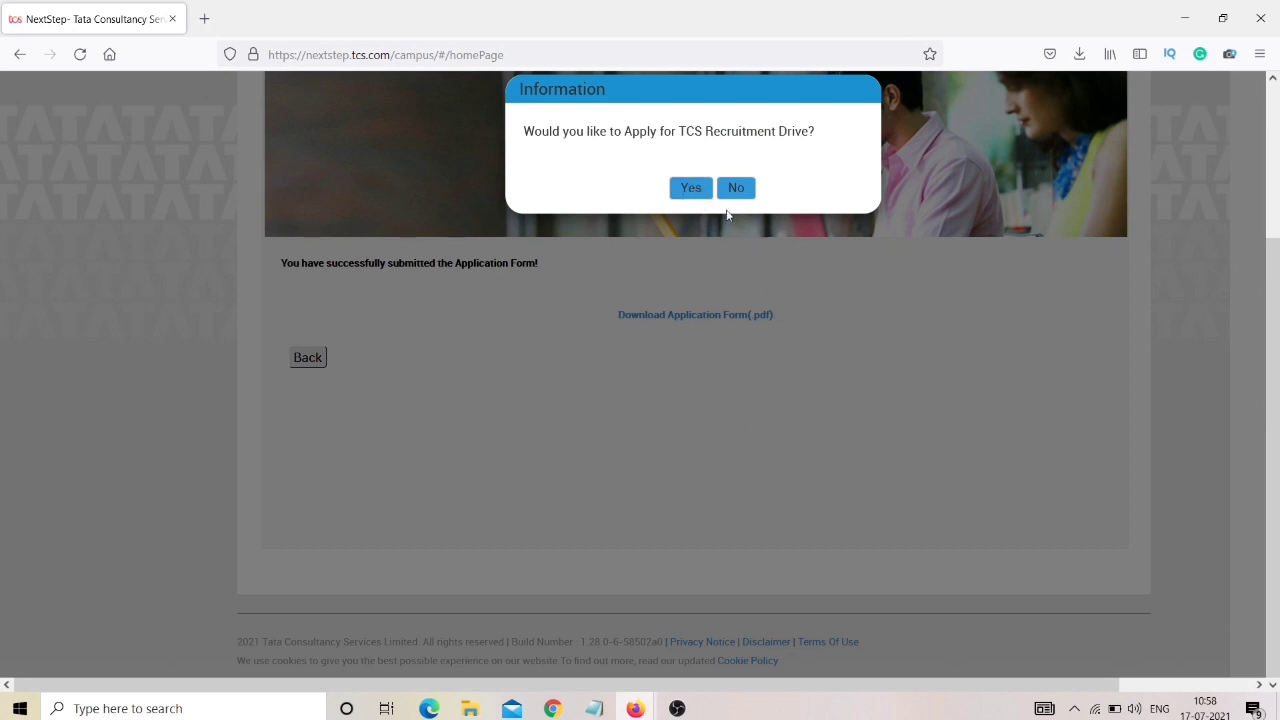
Agree to apply for the TCS Recruitment Drive and set the test mode to In-Centre.
left_click(691, 190)
left_click(691, 190)
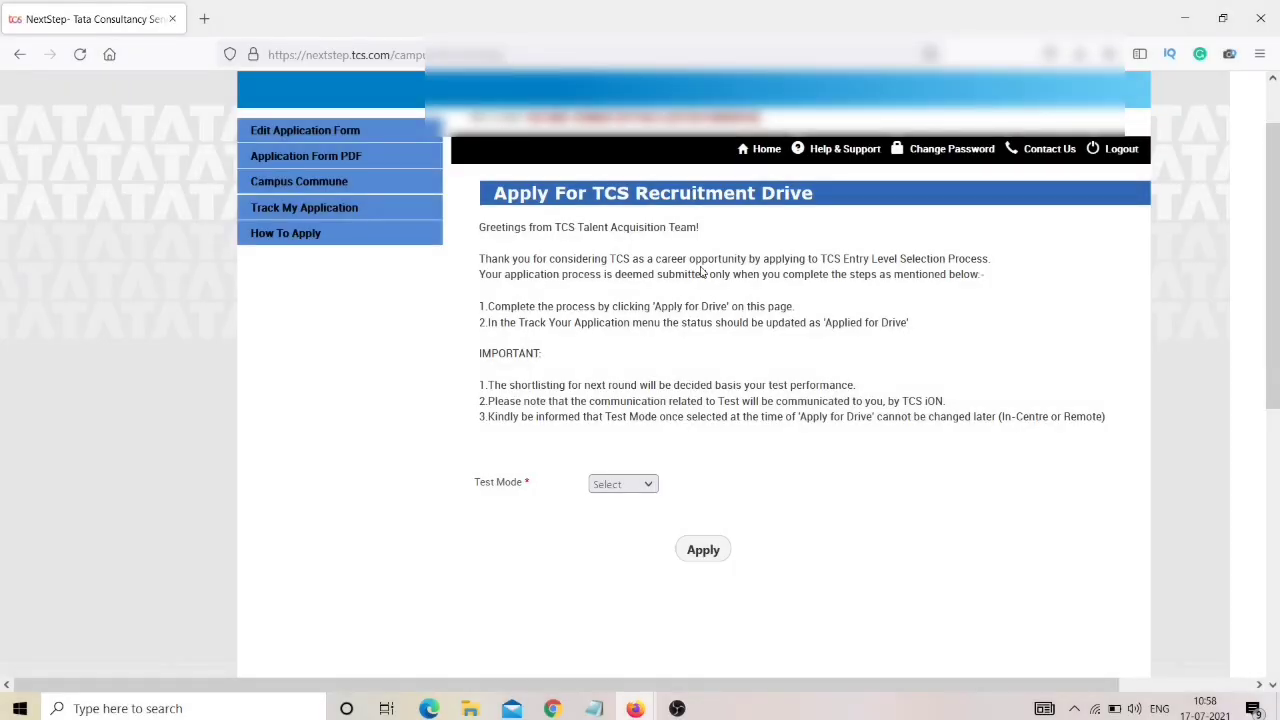
key("ctrl+plus")
key("ctrl+plus")
key("ctrl+plus")
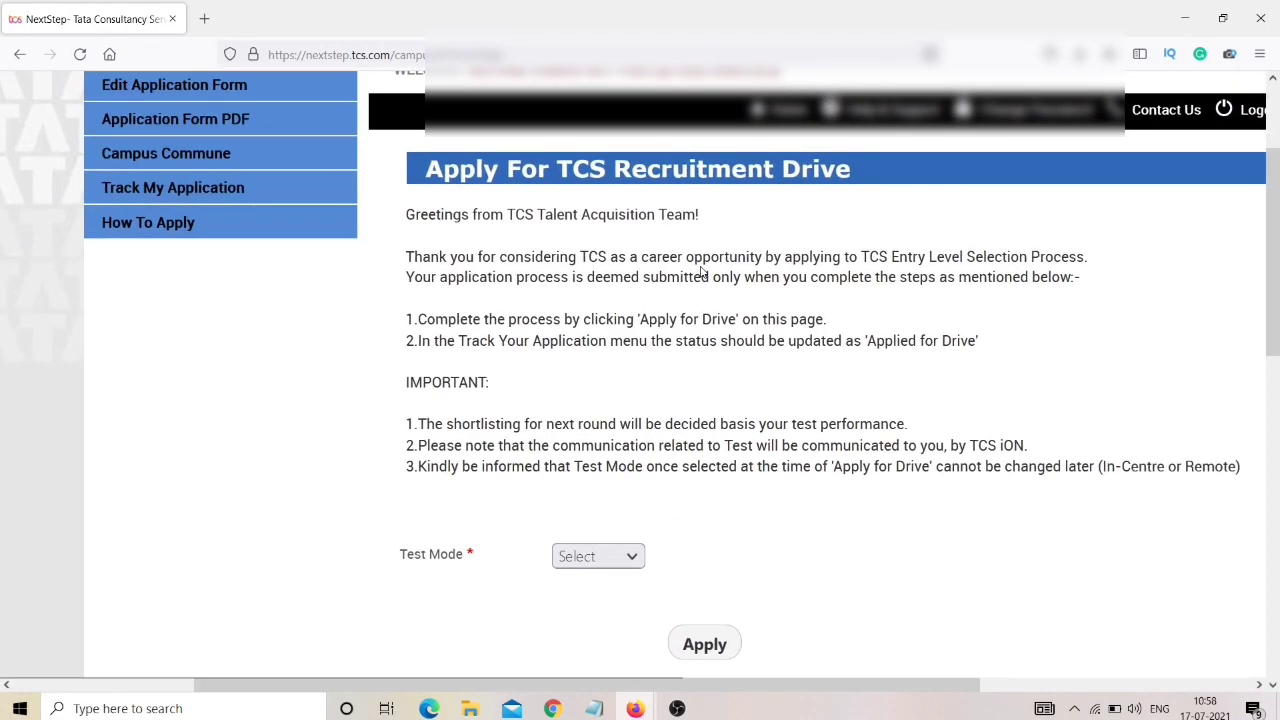
key("ctrl+0")
left_click(599, 488)
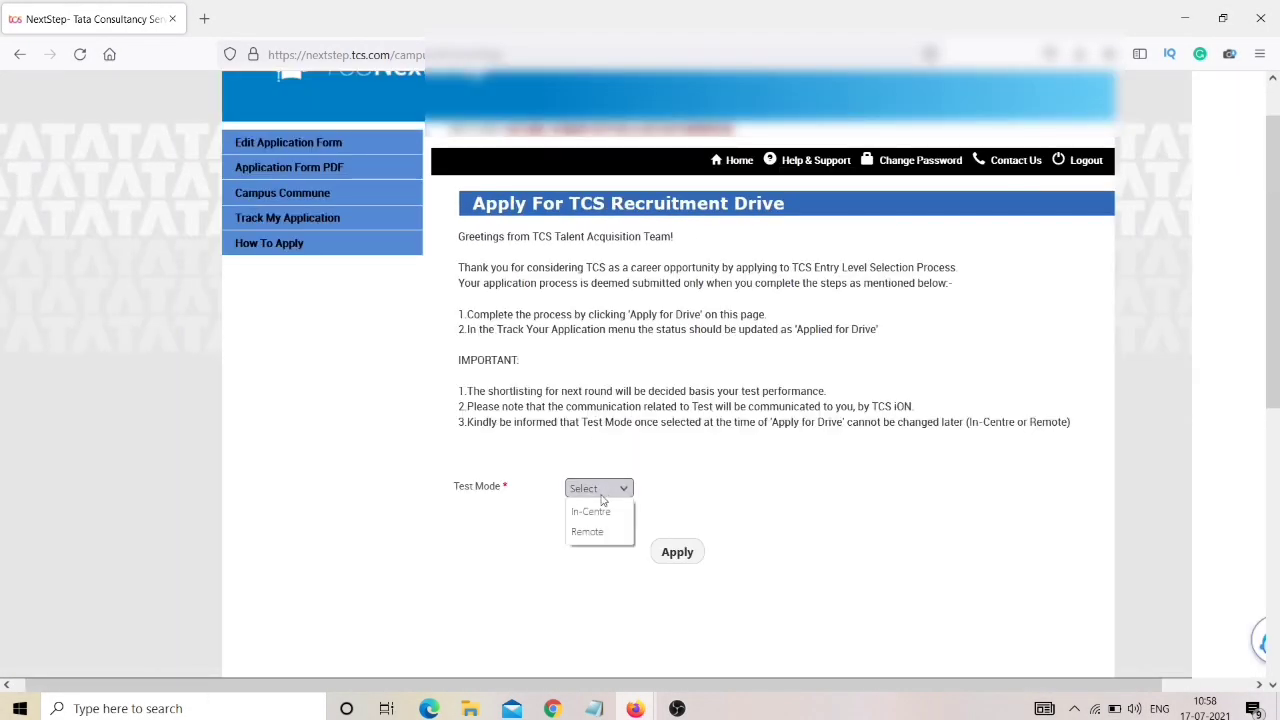
left_click(597, 511)
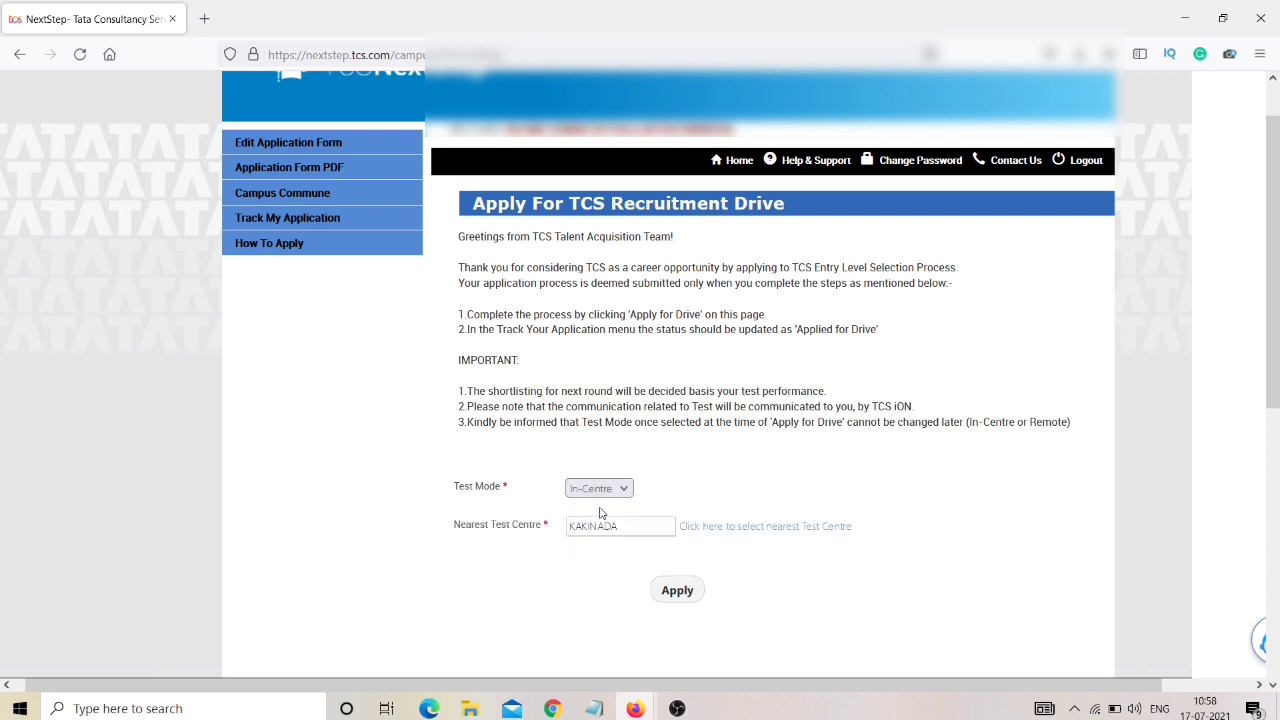
Switch the test mode to Remote and back to In-Centre, then review the drive panel.
key("ctrl+minus")
right_click(580, 571)
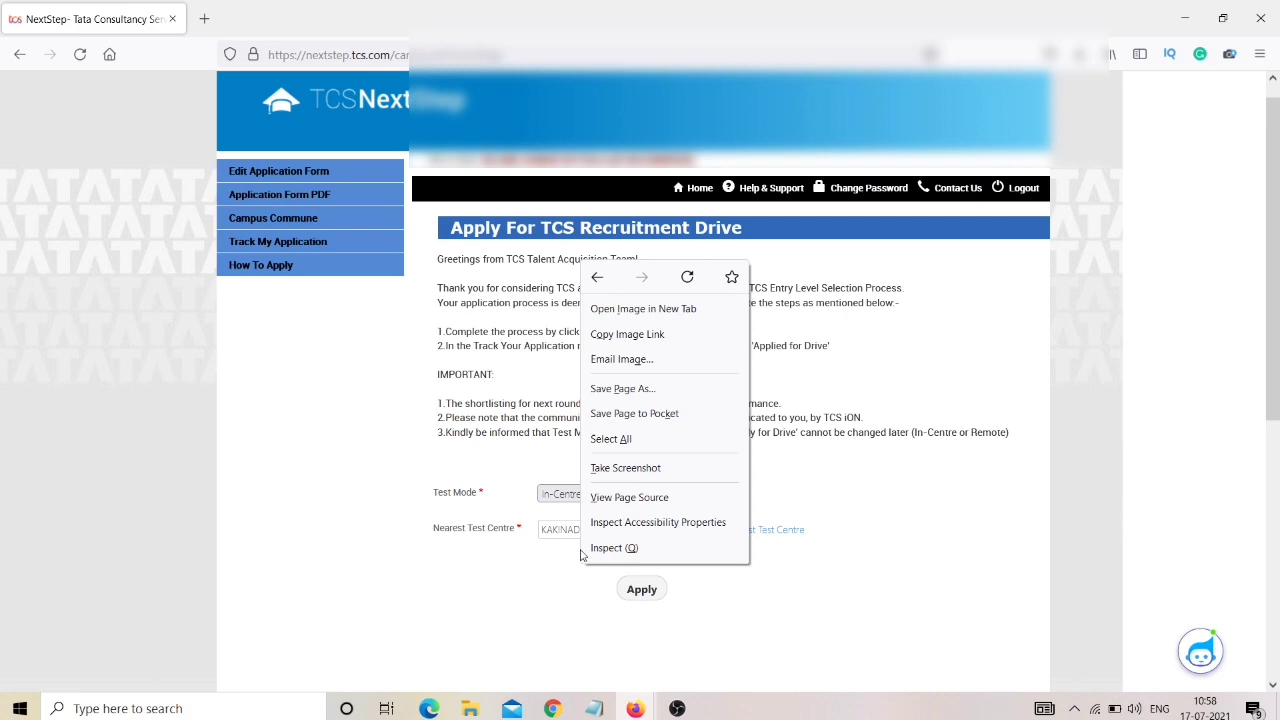
left_click(565, 494)
left_click(560, 536)
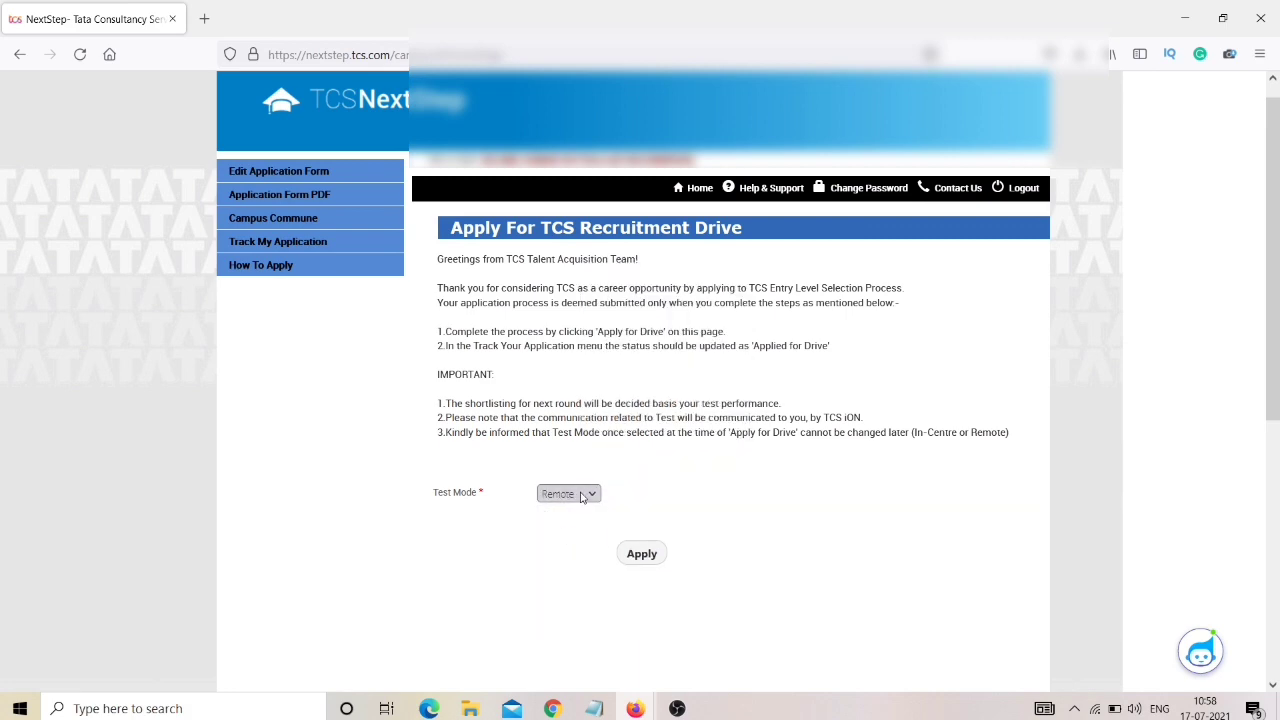
left_click(580, 494)
left_click(576, 515)
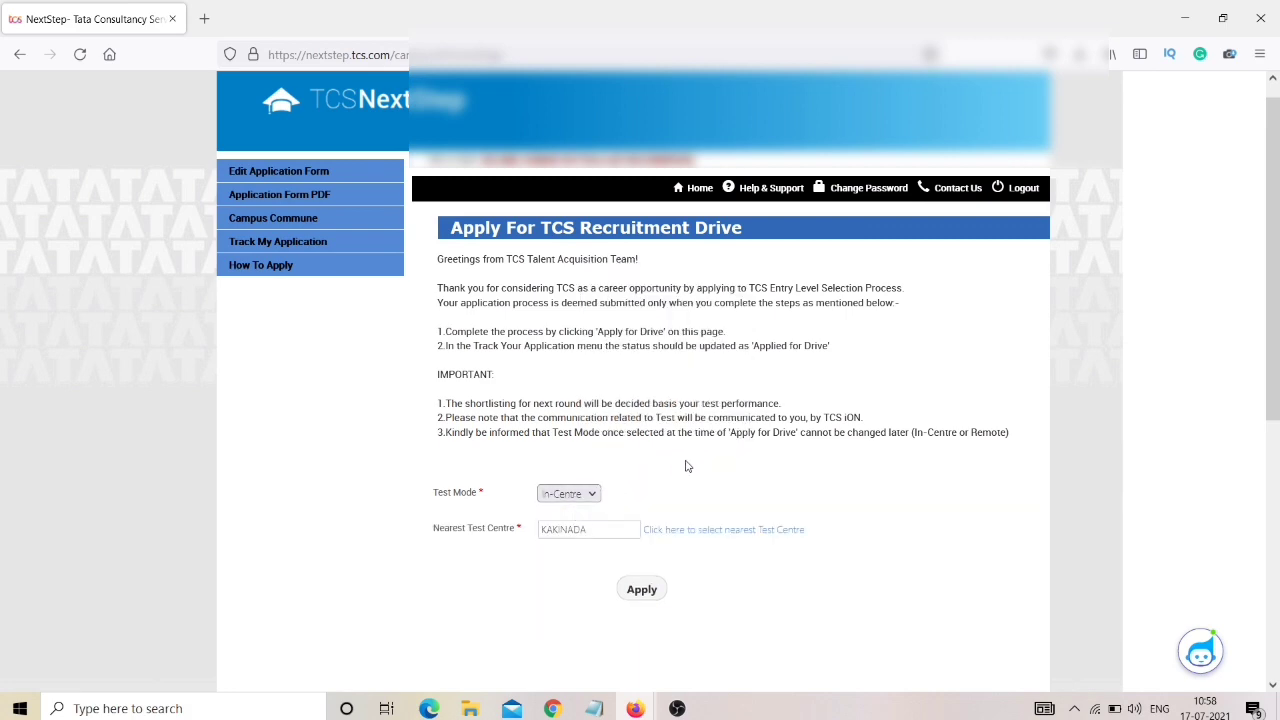
key("ctrl+plus")
key("ctrl+plus")
scroll(687, 466, "down", 1)
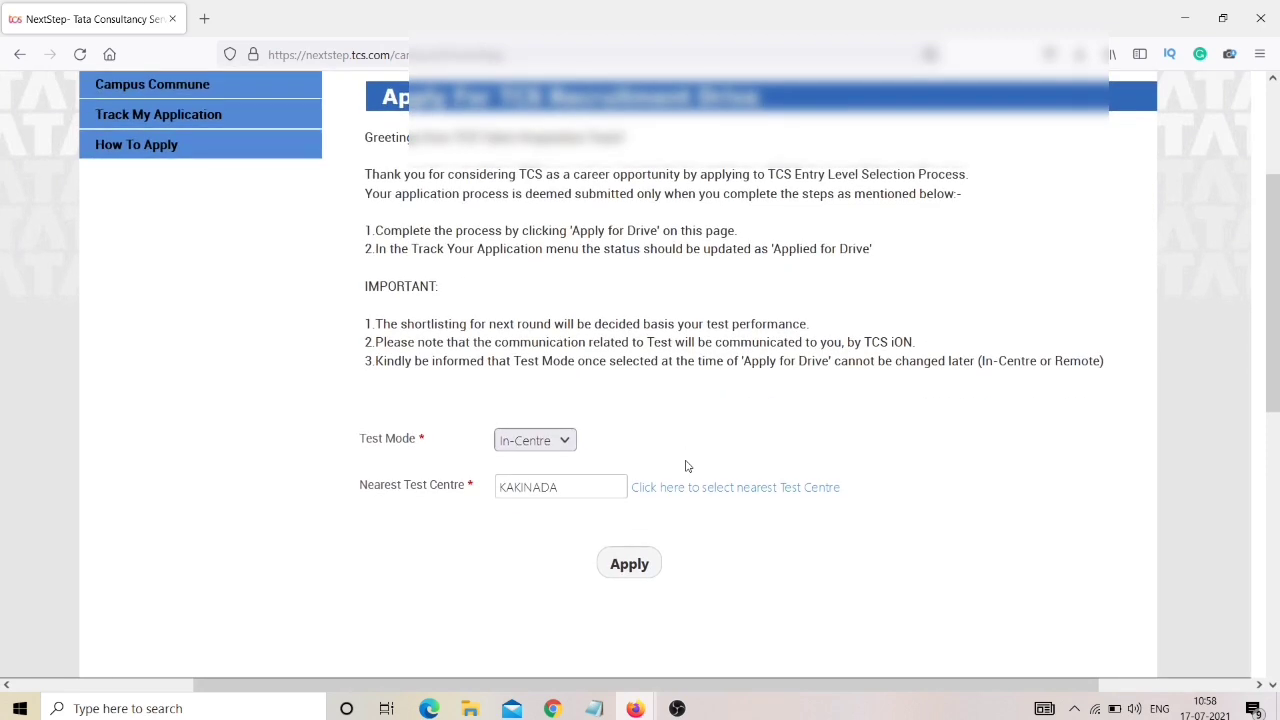
key("ctrl+plus")
key("ctrl+plus")
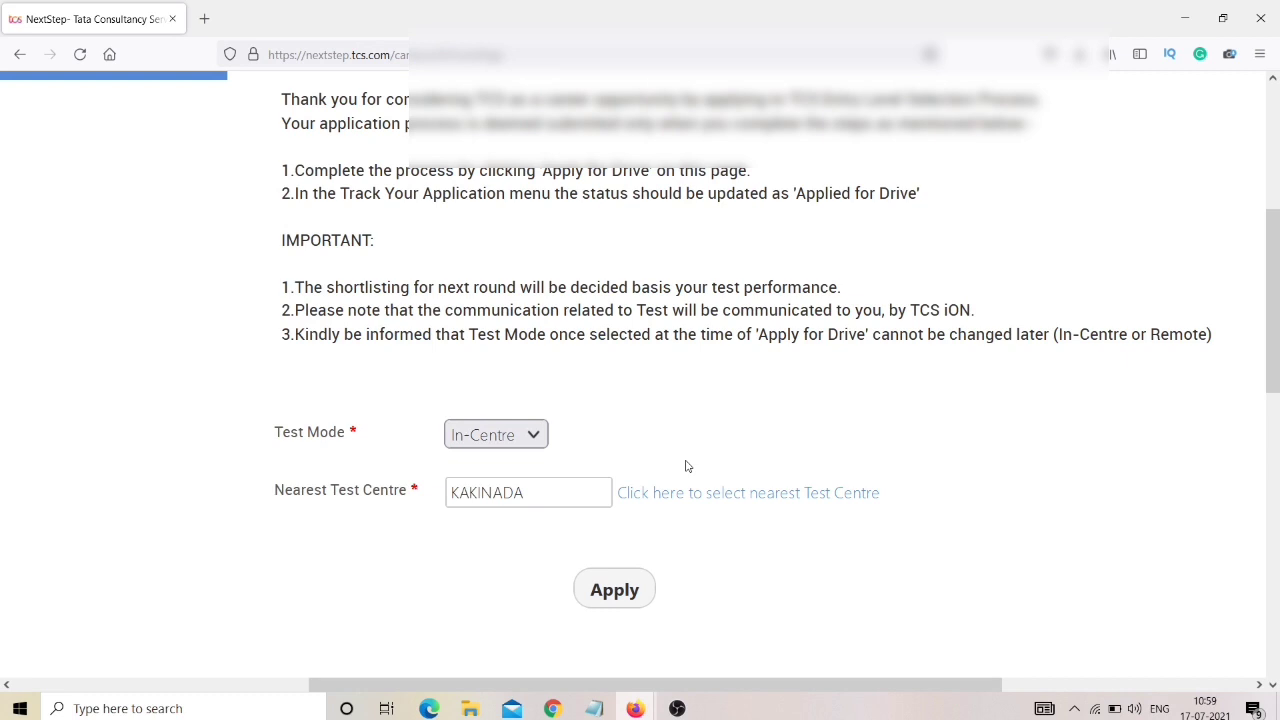
key("ctrl+0")
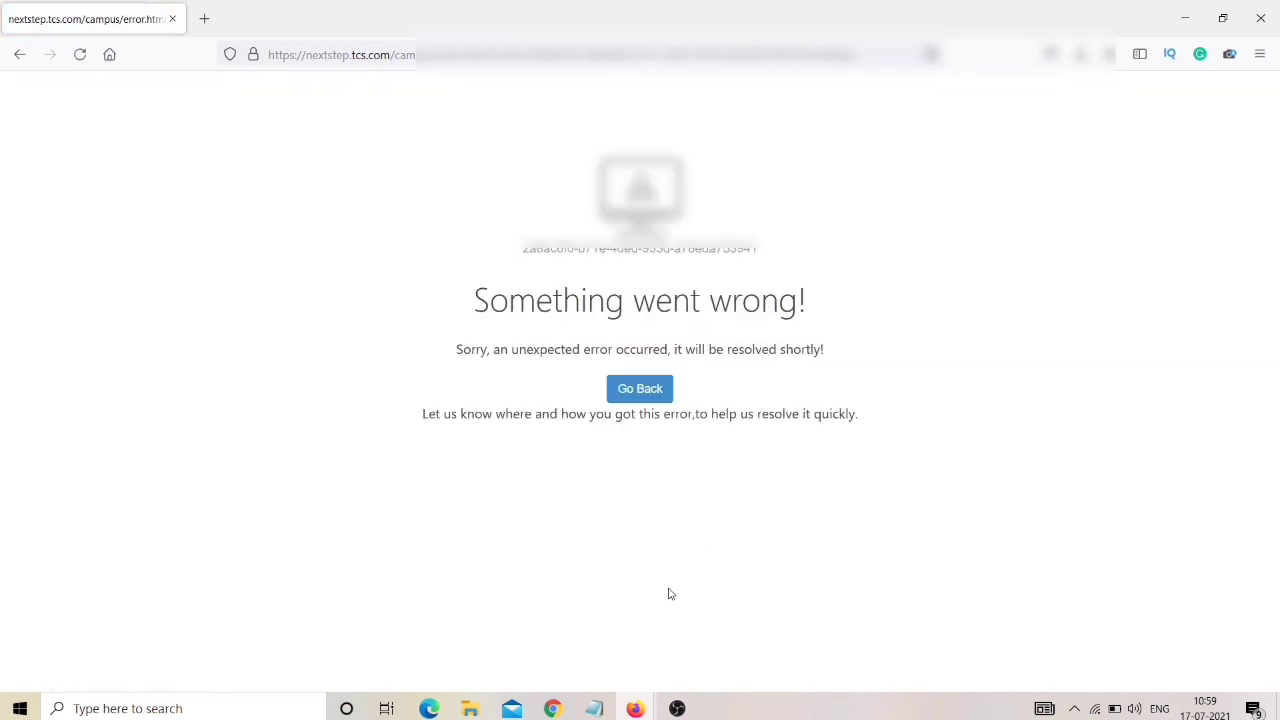
Leave the error page and open the Application Form PDF download page.
left_click(630, 396)
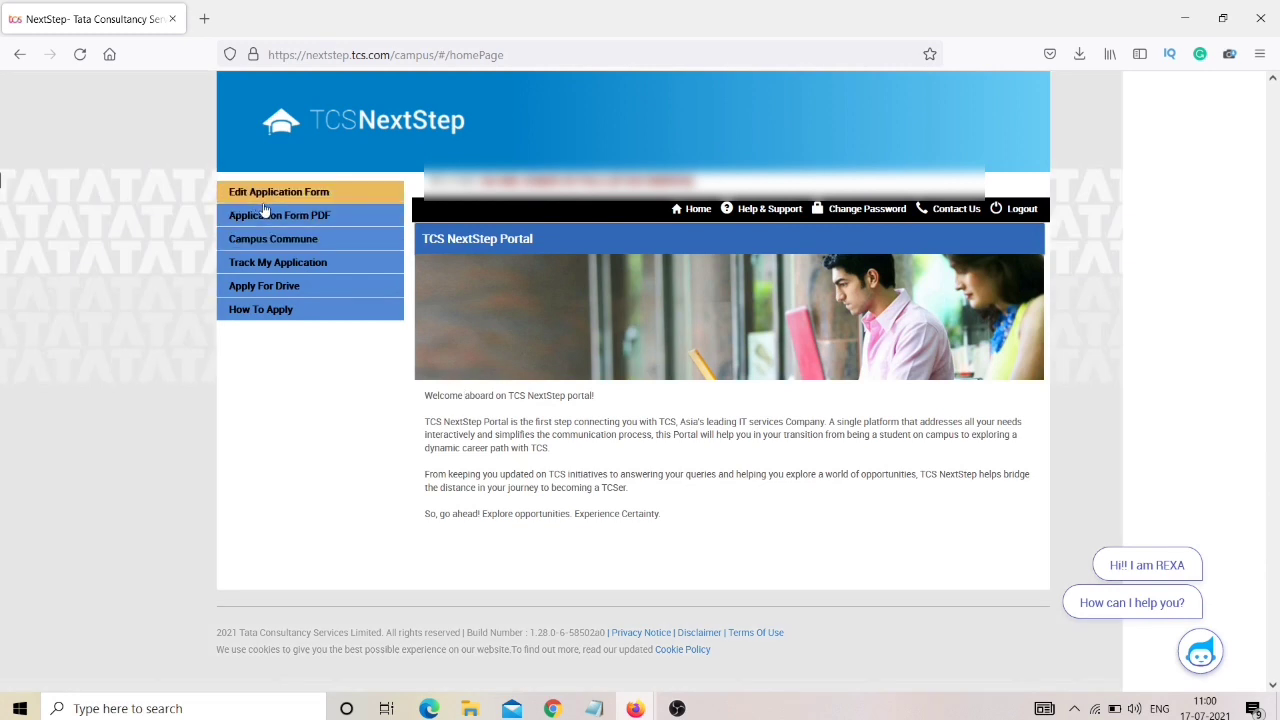
left_click(273, 218)
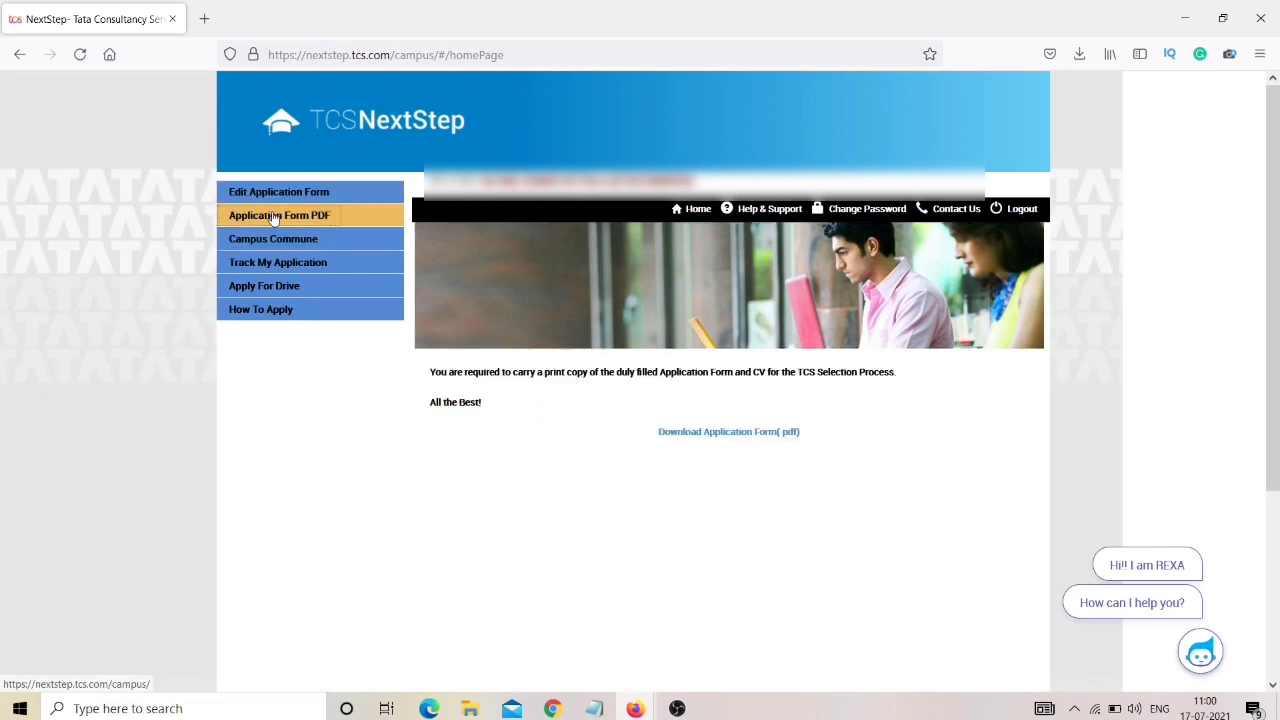